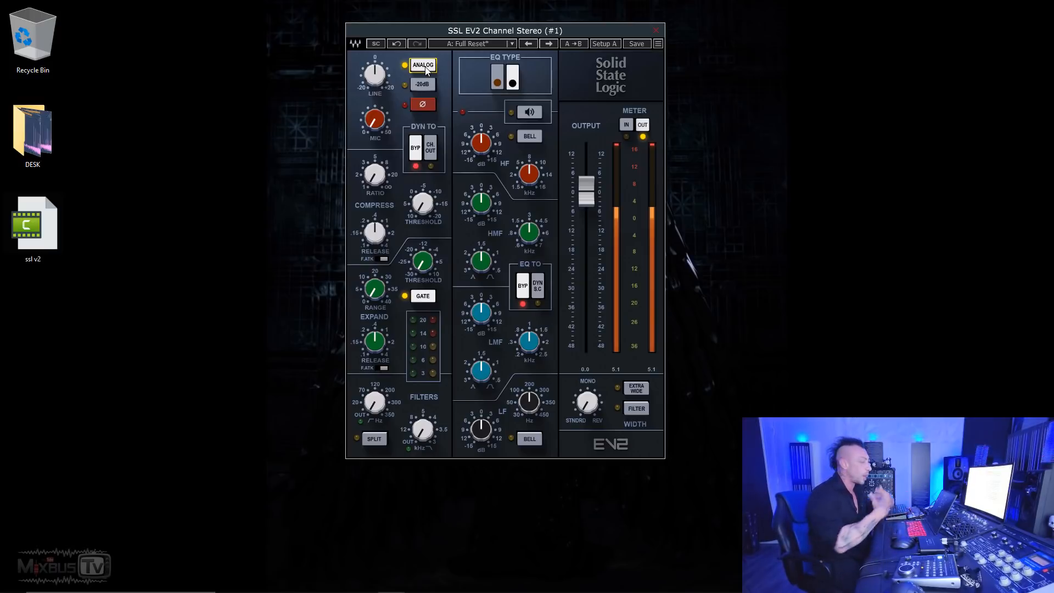
- Try the Line and Mic gain controls on the channel strip and return both to 0
mouse_move(375, 75)
left_mouse_down()
mouse_move(375, 102)
mouse_move(375, 56)
left_mouse_up()
double_click(378, 73)
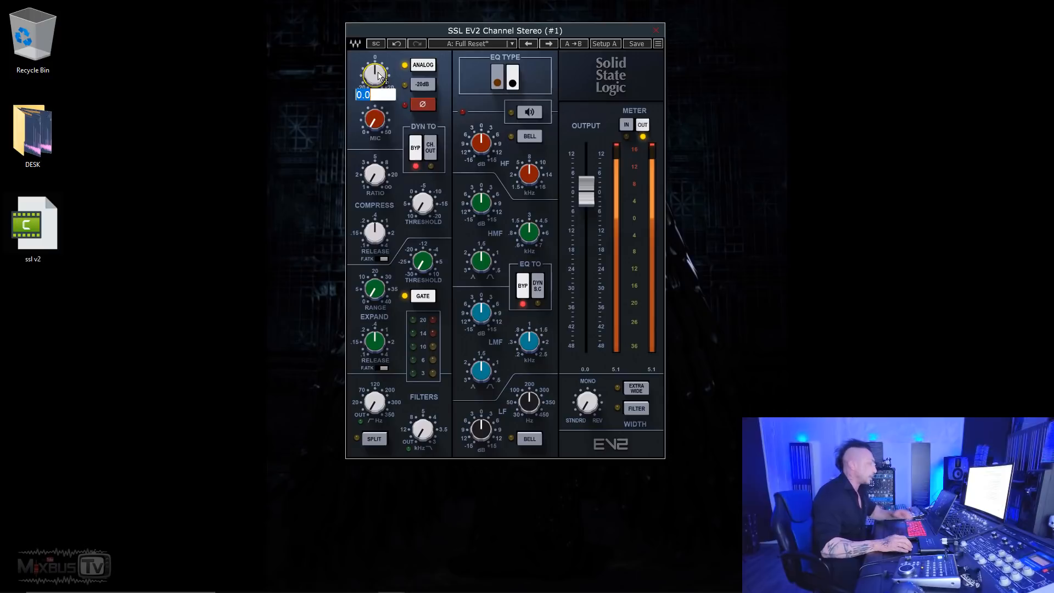
left_click(385, 107)
left_click(377, 123)
mouse_move(378, 126)
left_mouse_down()
mouse_move(378, 96)
mouse_move(378, 126)
left_mouse_up()
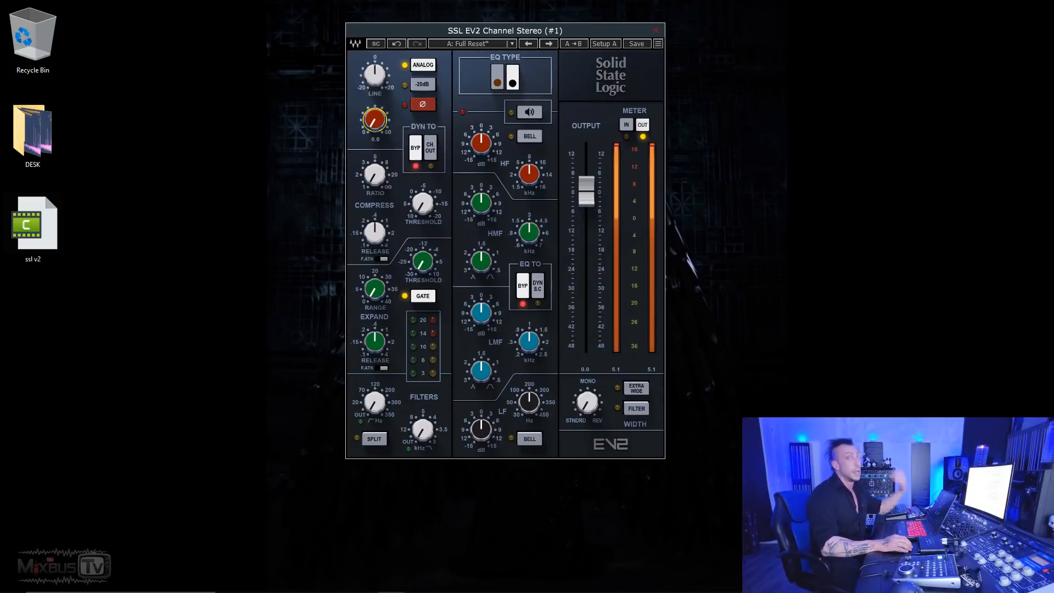
- Compare the brown and black EQ types by switching between them twice, ending on black
left_click(498, 85)
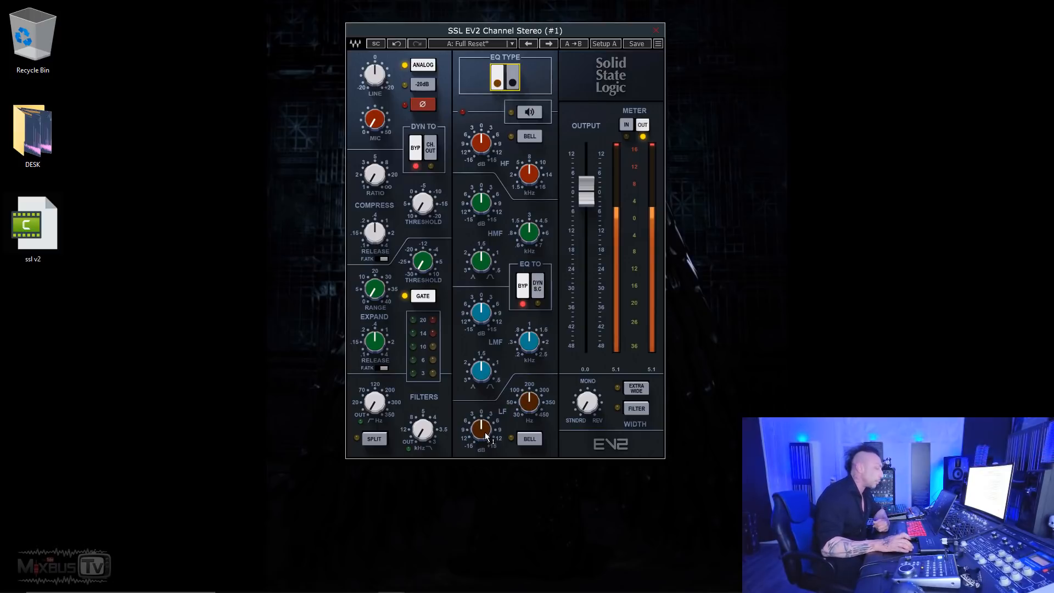
left_click(515, 85)
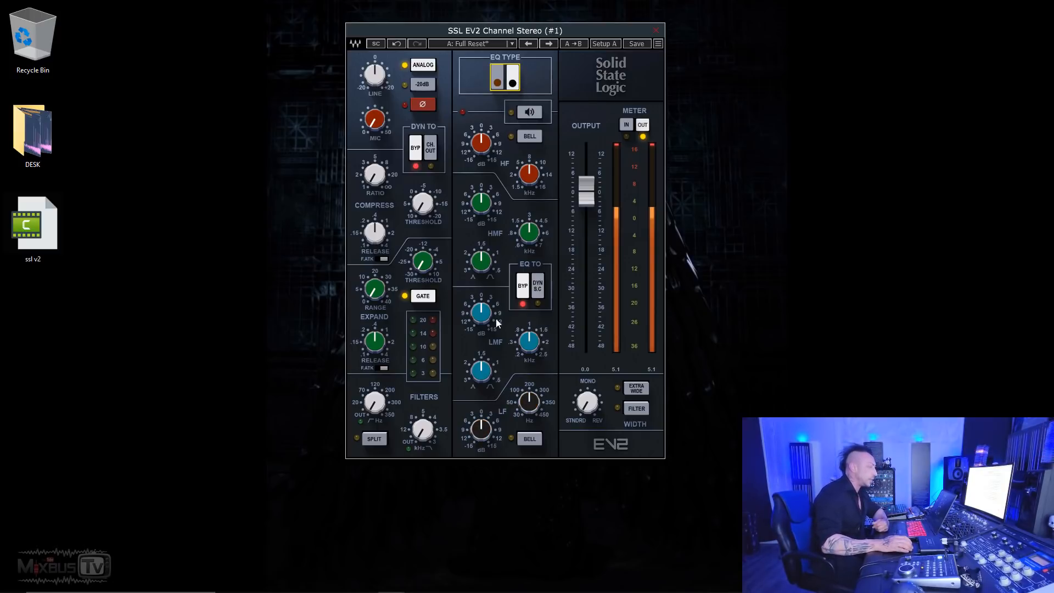
left_click(493, 73)
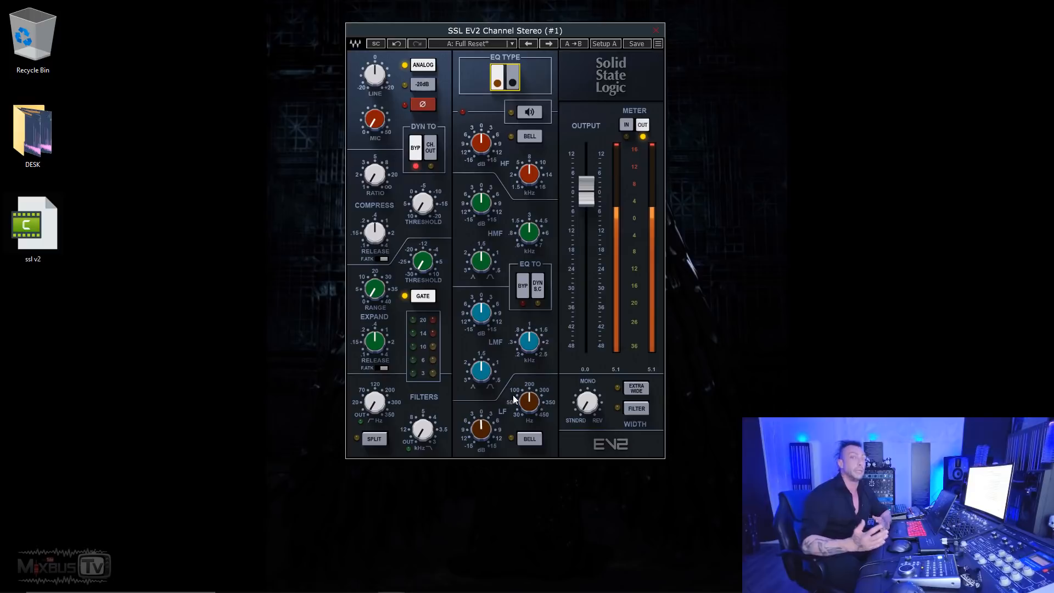
left_click(517, 79)
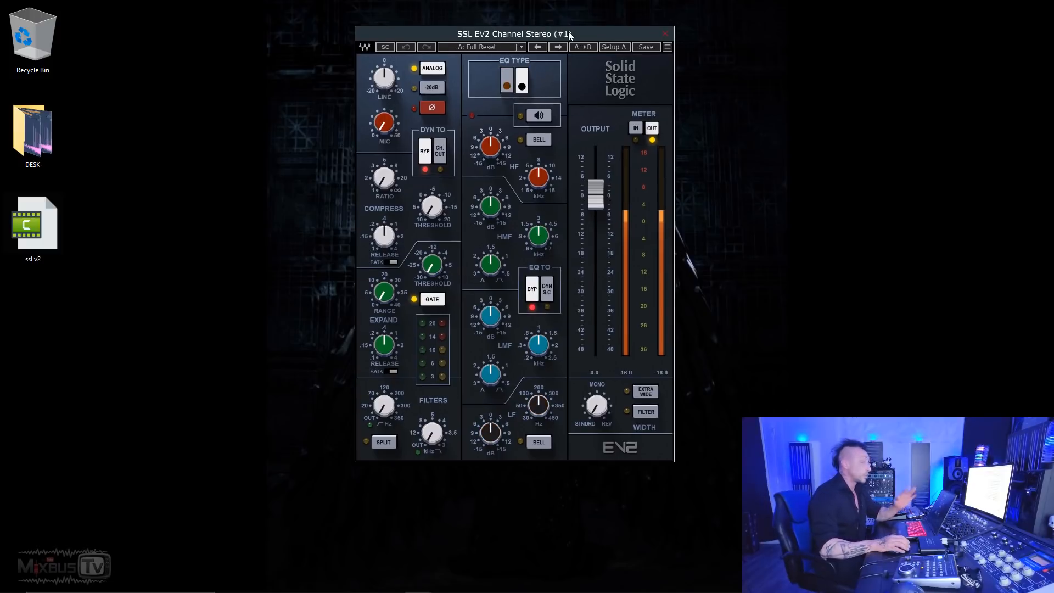
- Move the channel strip window aside, bring up PluginDoctor and place its window next to the plug-in
left_click_drag(569, 30, 226, 10)
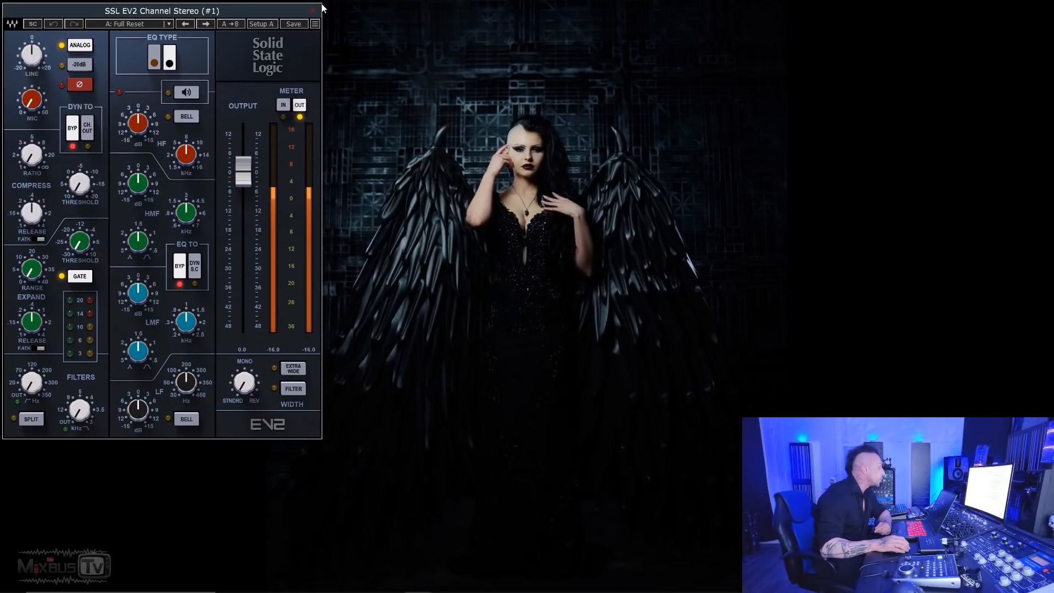
mouse_move(384, 582)
mouse_move(421, 583)
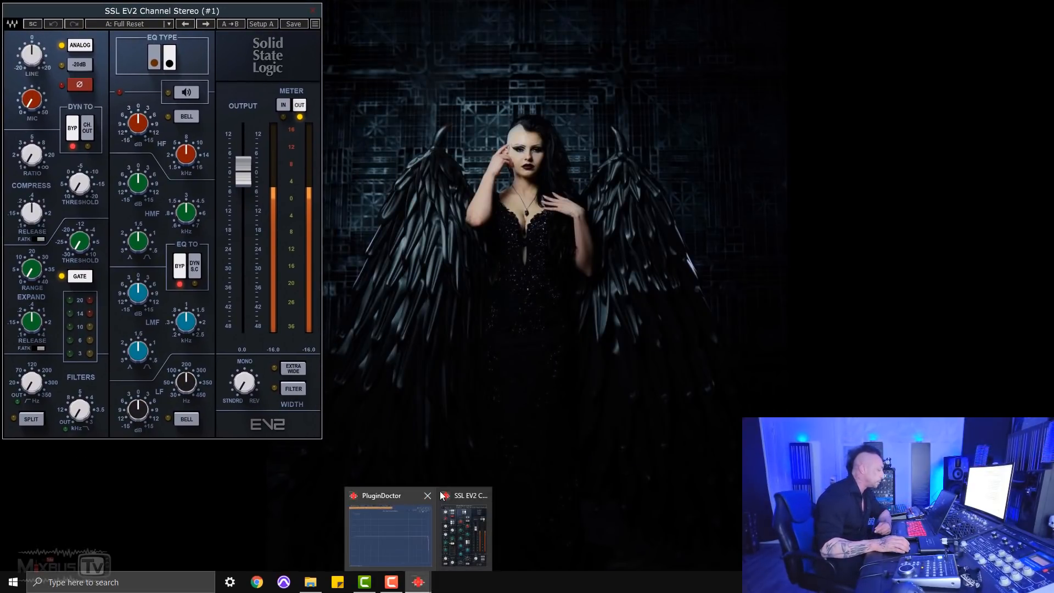
left_click(406, 516)
left_click_drag(523, 113, 514, 9)
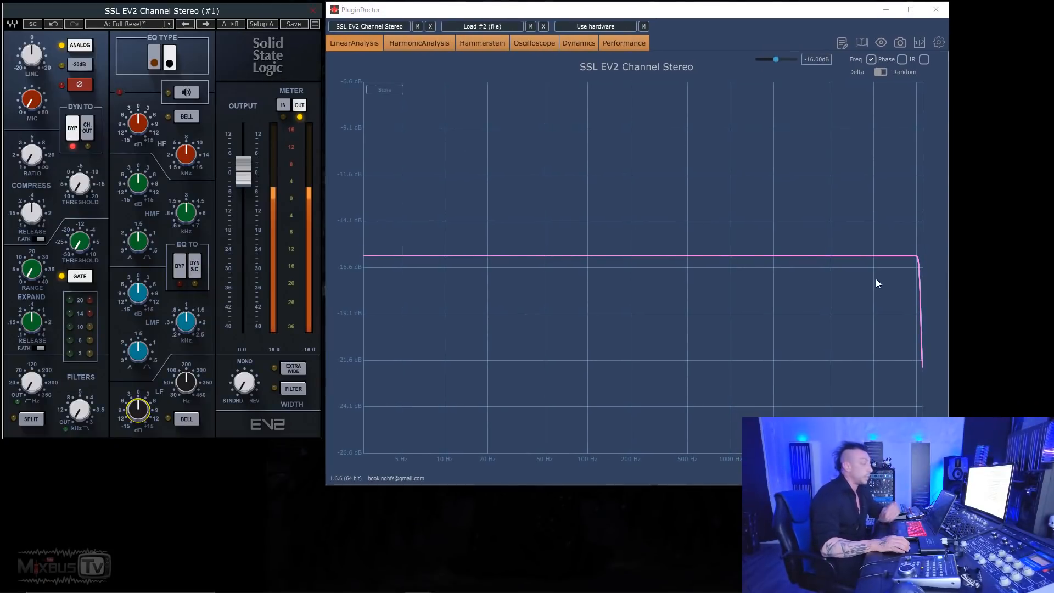
- Select the brown EQ type, switch the LF band to bell, and boost it at about 50 Hz
left_click(156, 60)
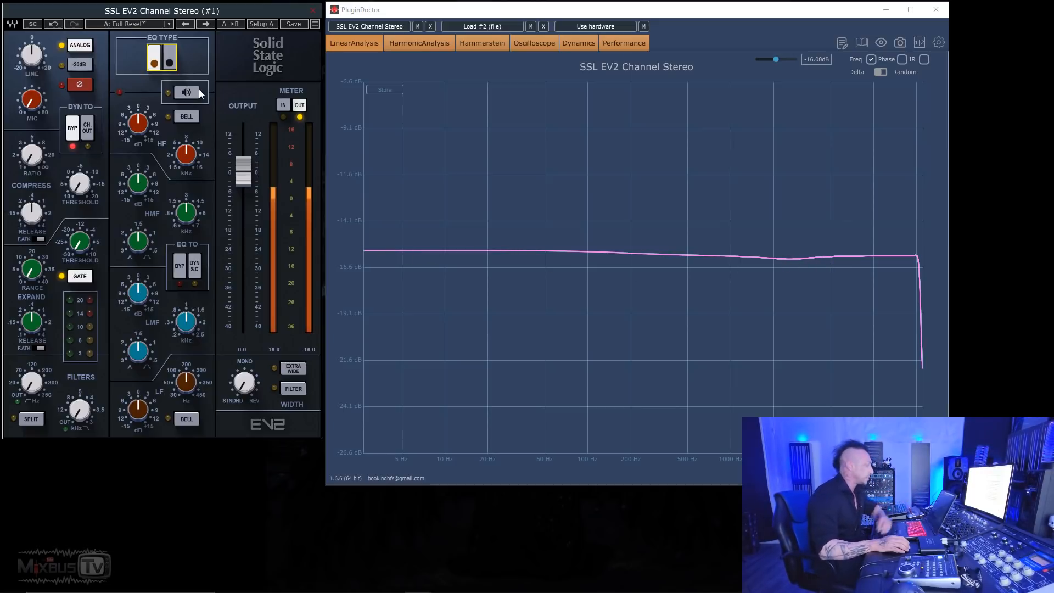
left_click(187, 383)
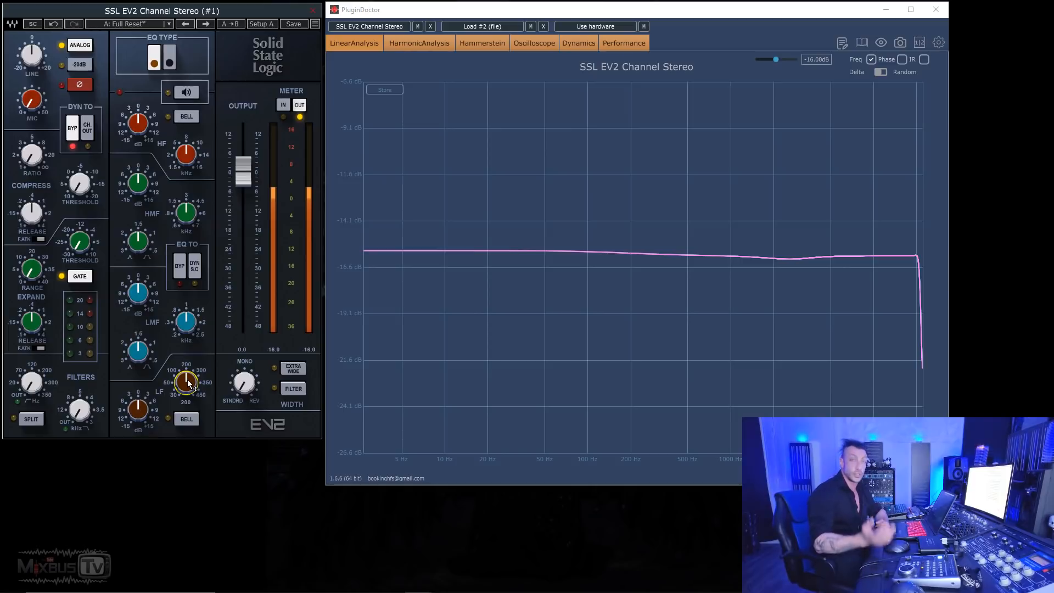
left_click(183, 420)
left_click_drag(190, 377, 139, 392)
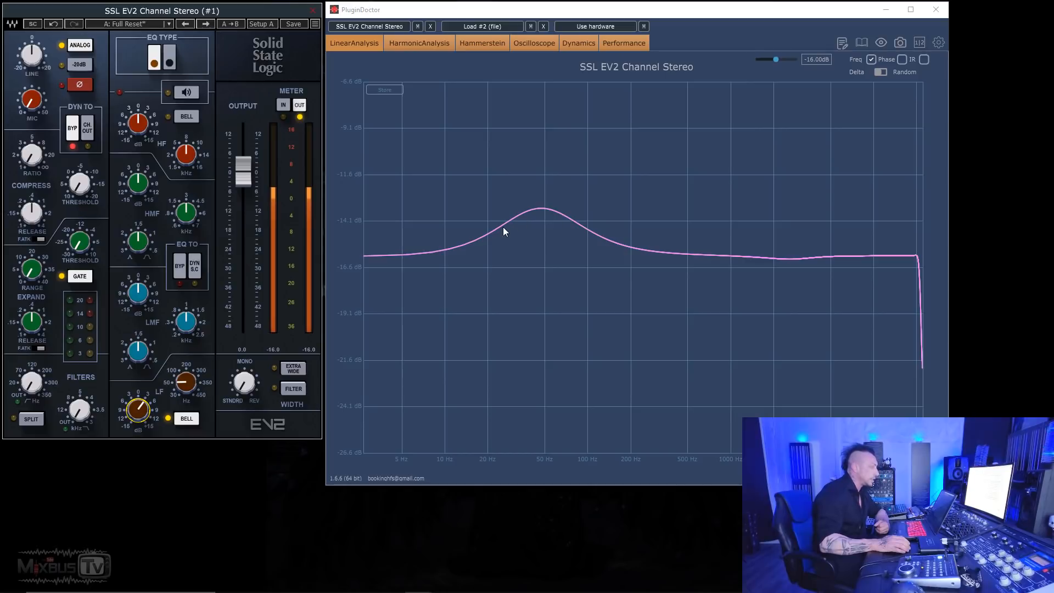
- Compare the black and brown EQ curves of the LF boost in bell and shelf mode, and reset the LF gain to 0
left_click(171, 63)
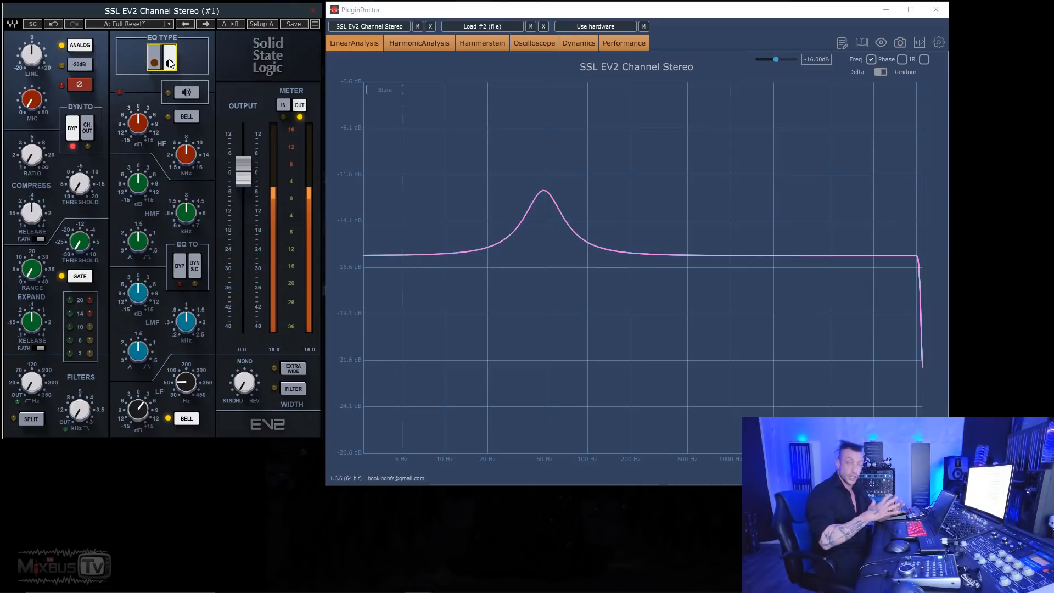
left_click(154, 64)
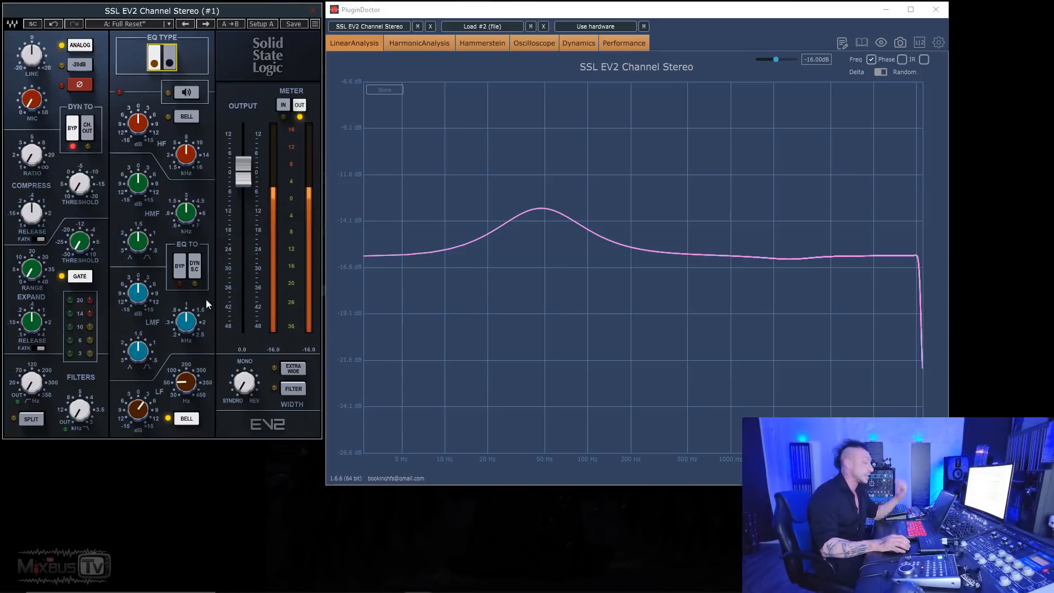
left_click(186, 419)
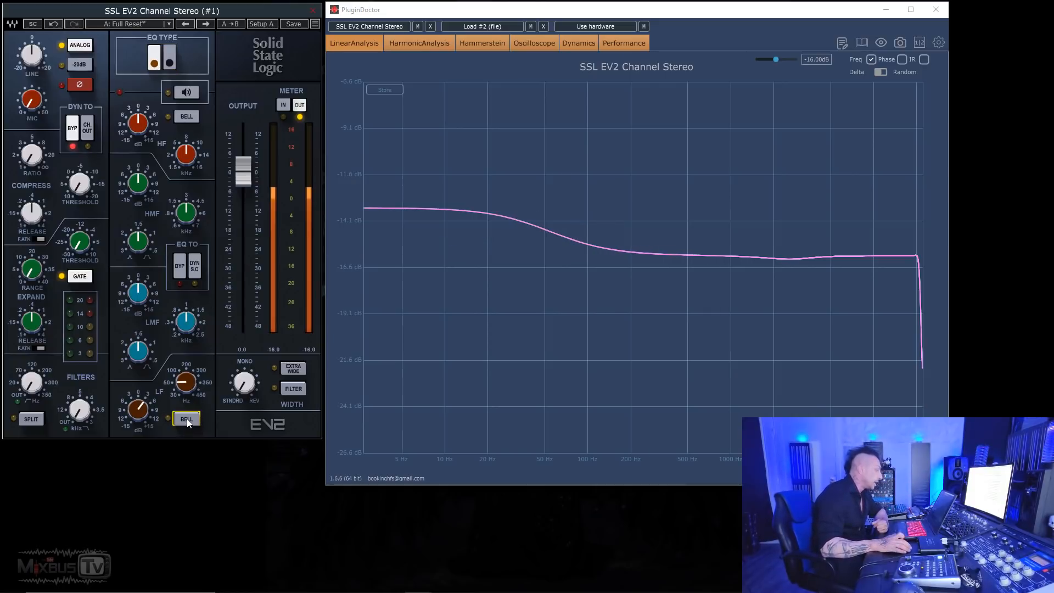
left_click(169, 62)
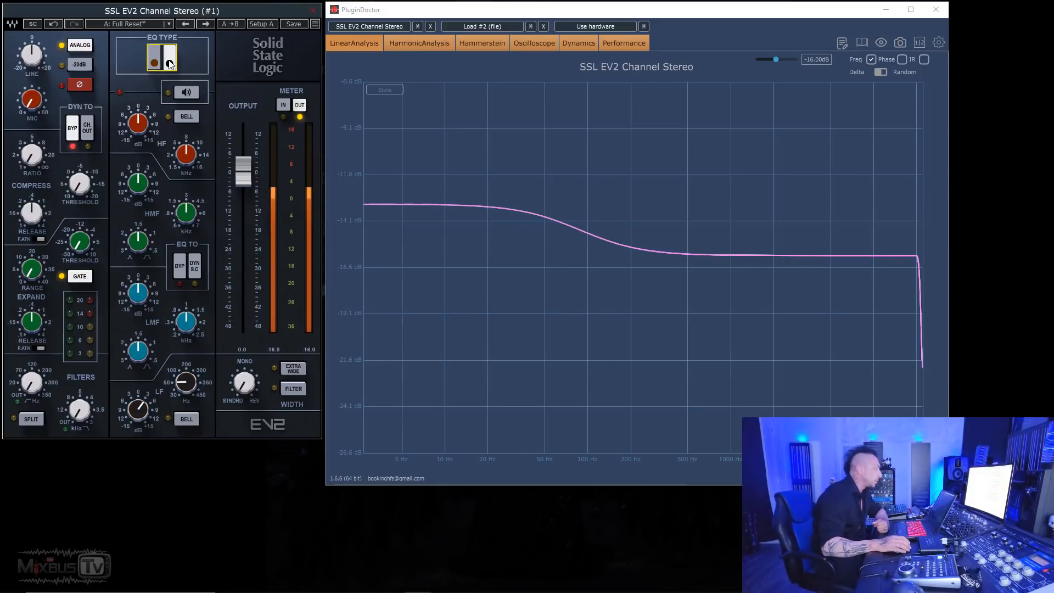
left_click(160, 65)
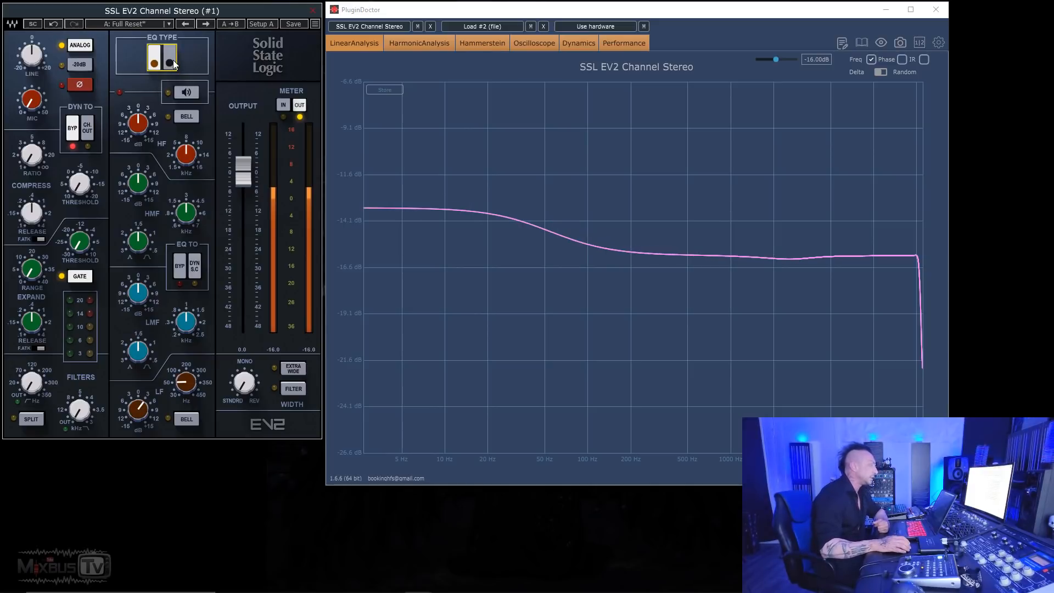
left_click(174, 64)
left_click(156, 65)
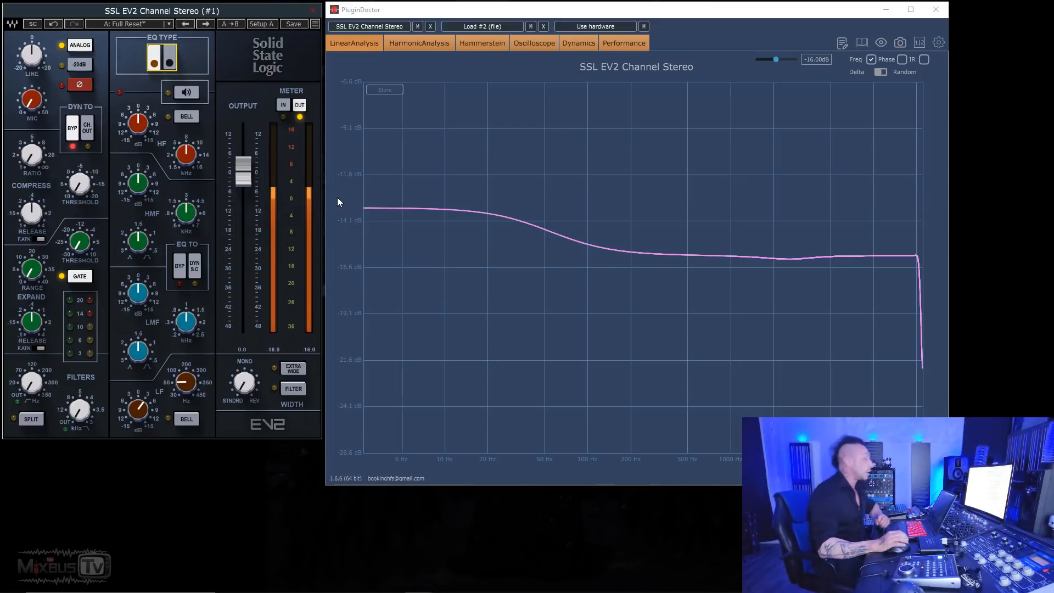
left_click(138, 409, "alt")
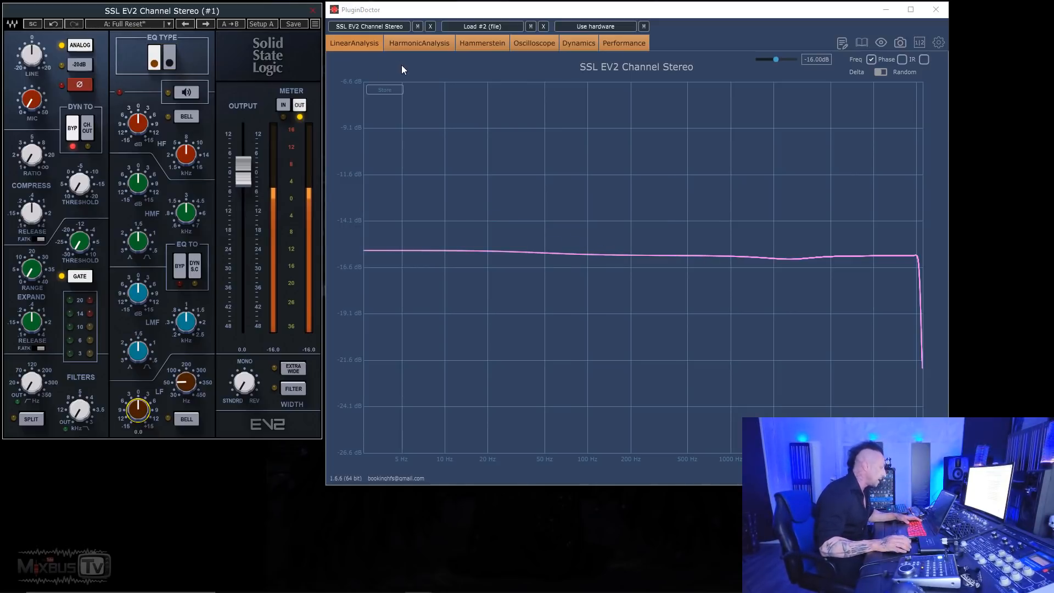
- Examine the harmonic analysis with Analog off and on, and with the Line gain lowered to -2.5
left_click(418, 42)
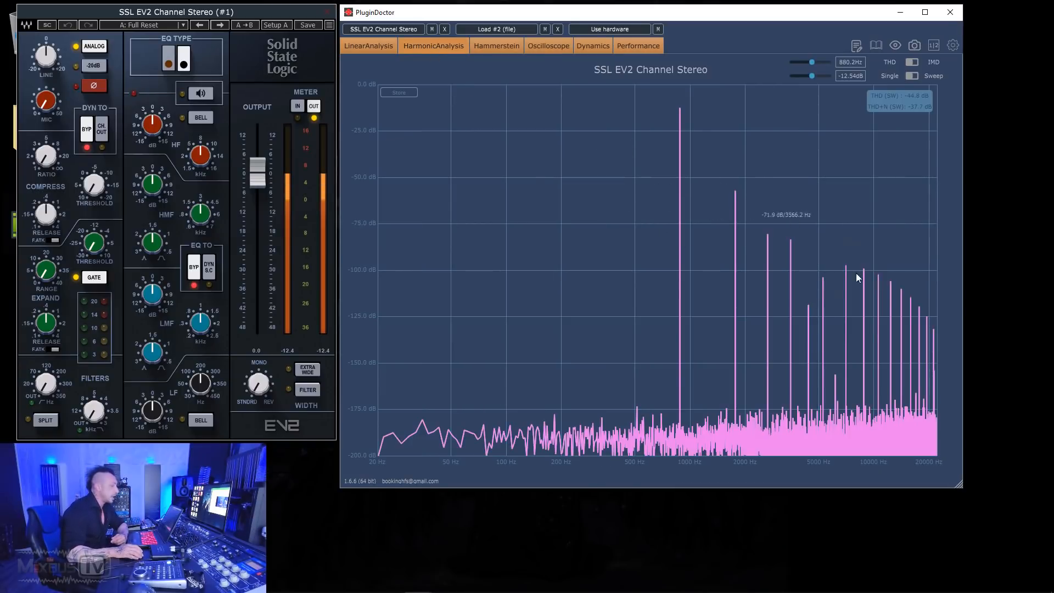
left_click(96, 46)
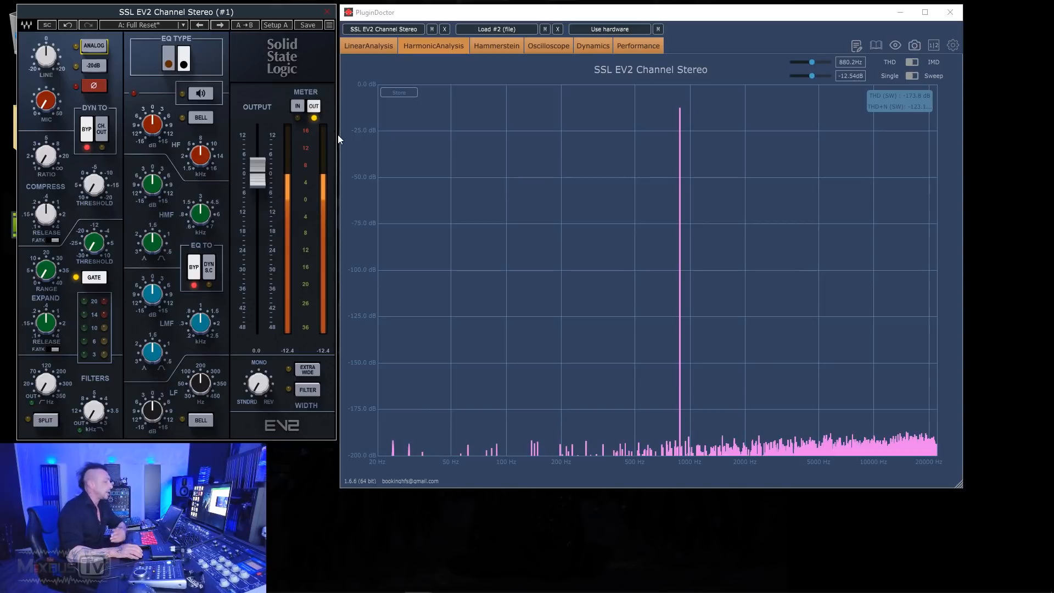
left_click(94, 46)
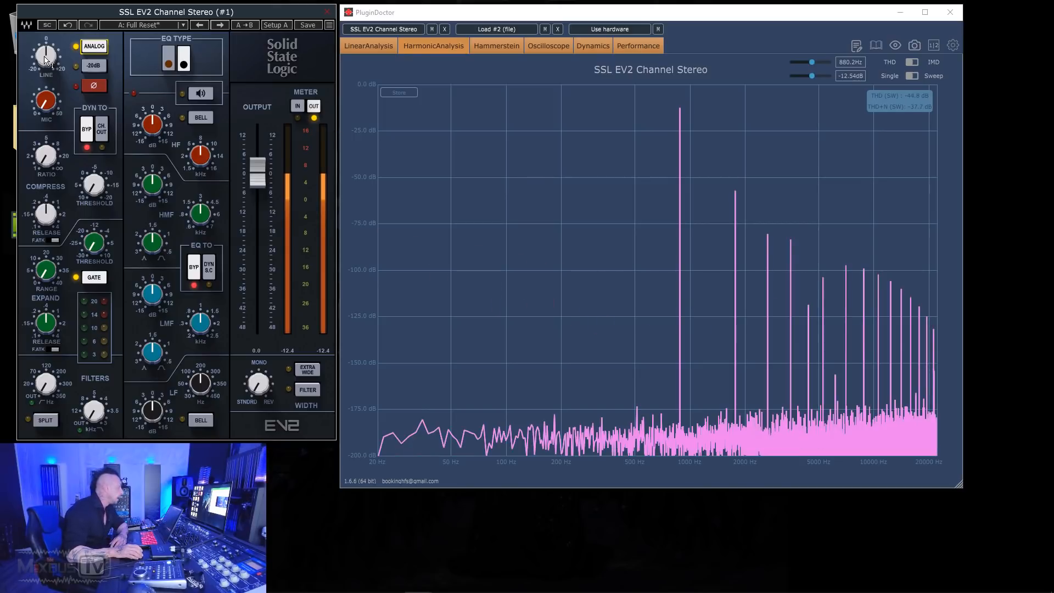
left_click_drag(47, 57, 46, 59)
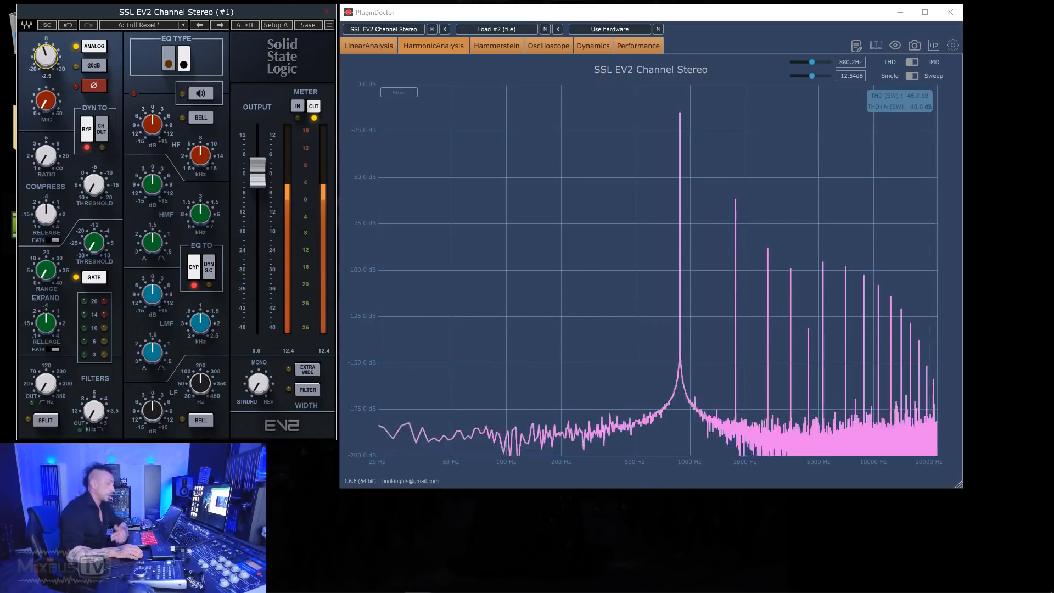
left_click(492, 47)
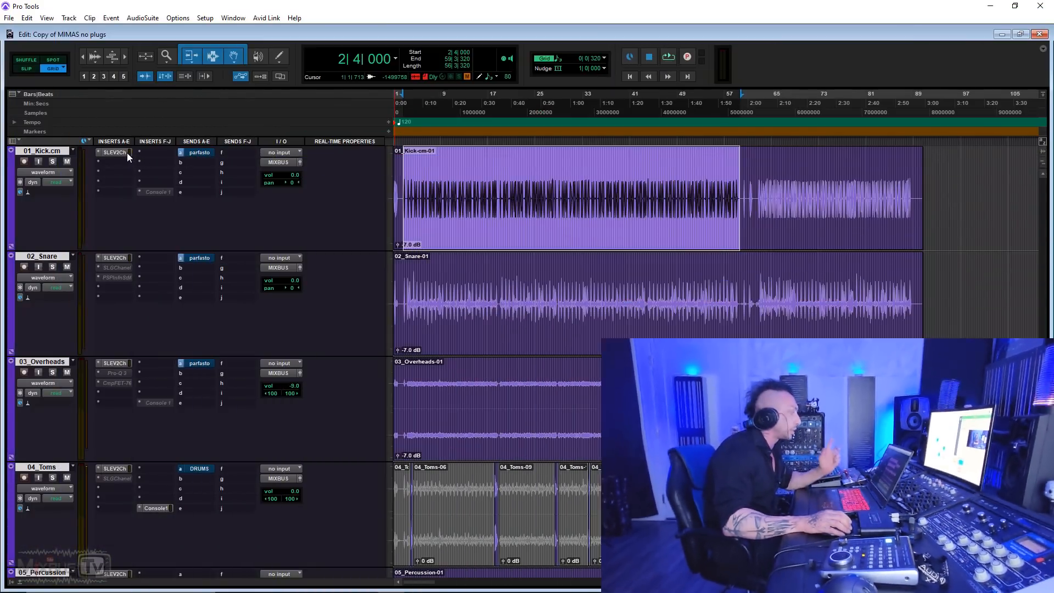
- In Pro Tools, open the SSL EV2 Channel insert on the 01_Kick.cm track
left_click(127, 153)
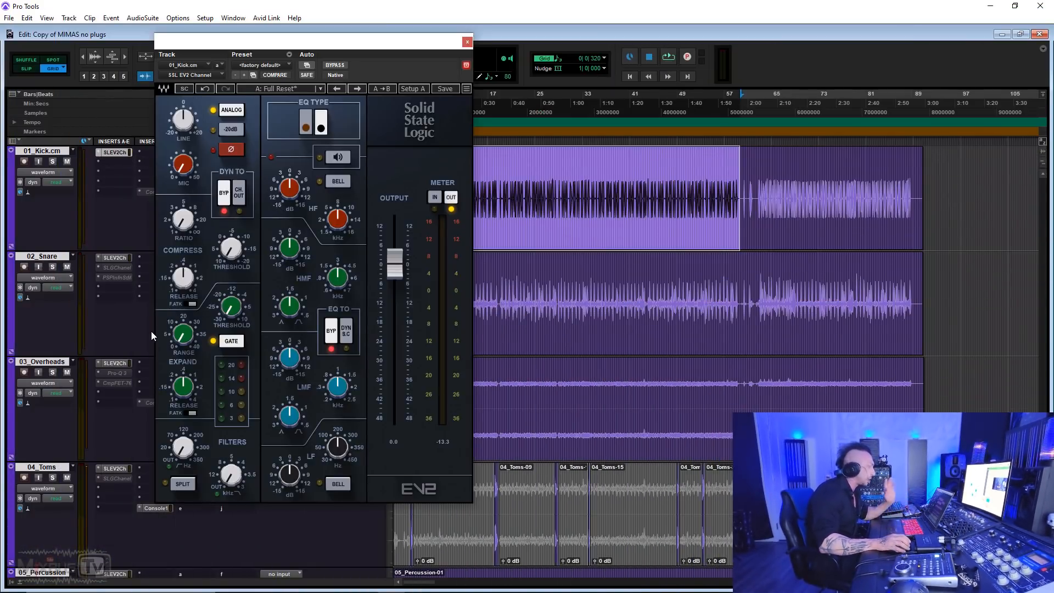
scroll(148, 331, "down", 3)
scroll(143, 339, "up", 7)
scroll(143, 341, "down", 4)
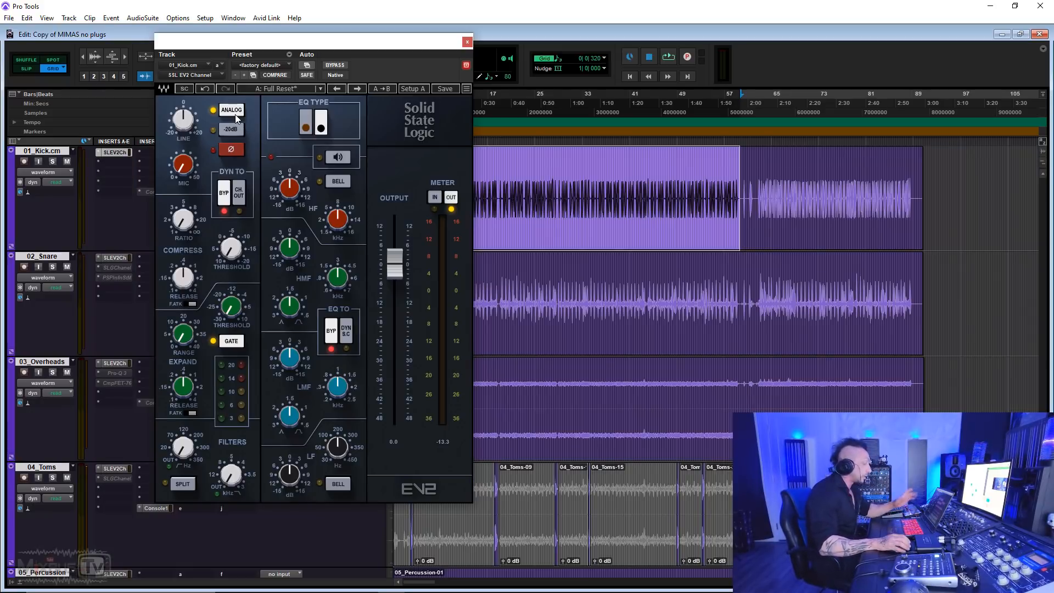
- Show the Mix window and reposition the plug-in window so the kick track's inserts are uncovered
key("ctrl+equal")
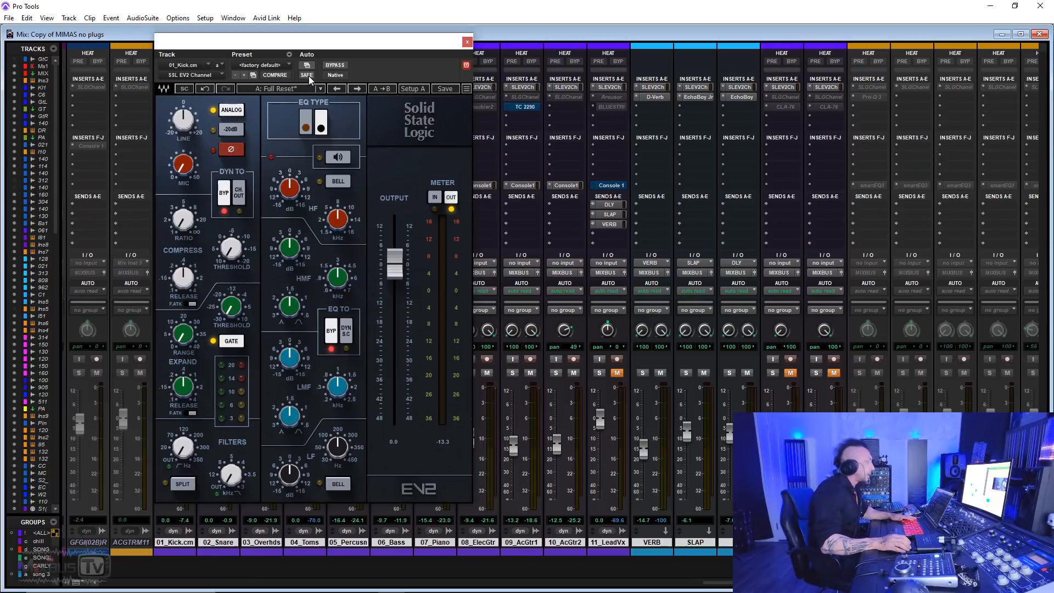
left_click_drag(320, 42, 177, 60)
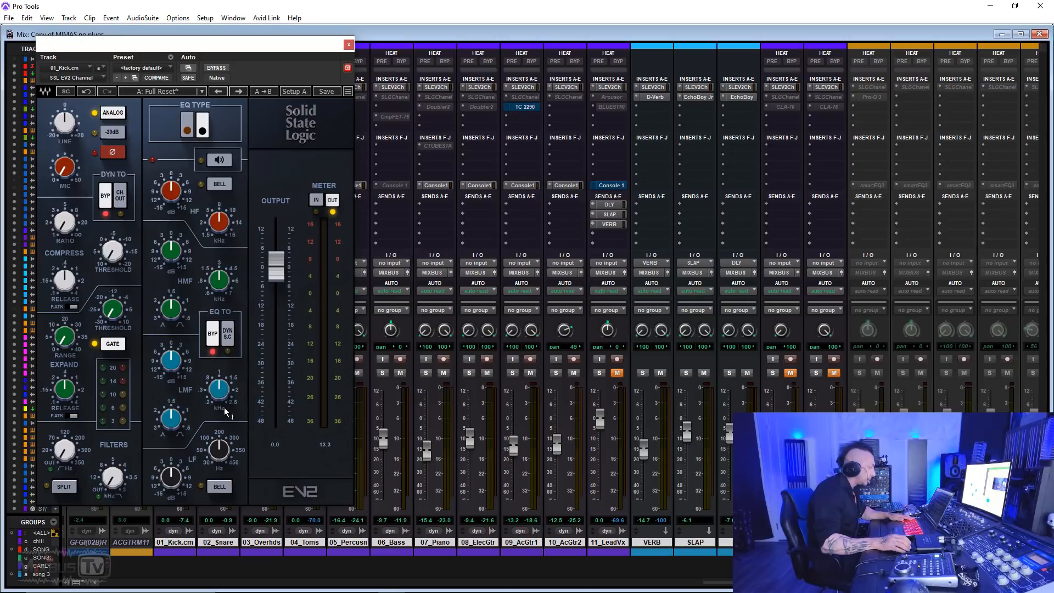
left_click_drag(296, 48, 551, 112)
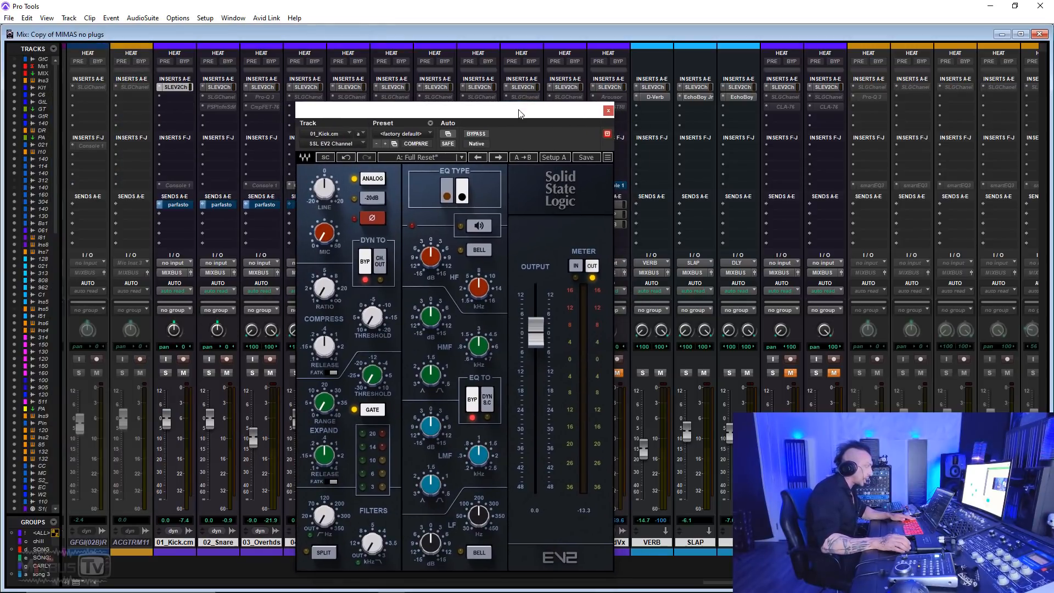
left_click_drag(522, 110, 404, 61)
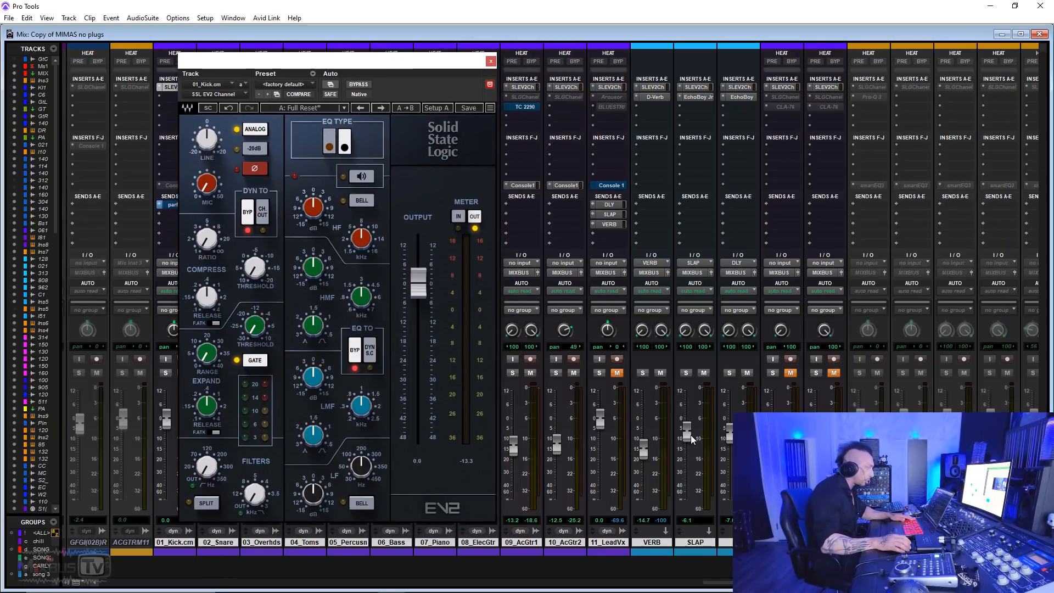
left_click_drag(451, 68, 500, 111)
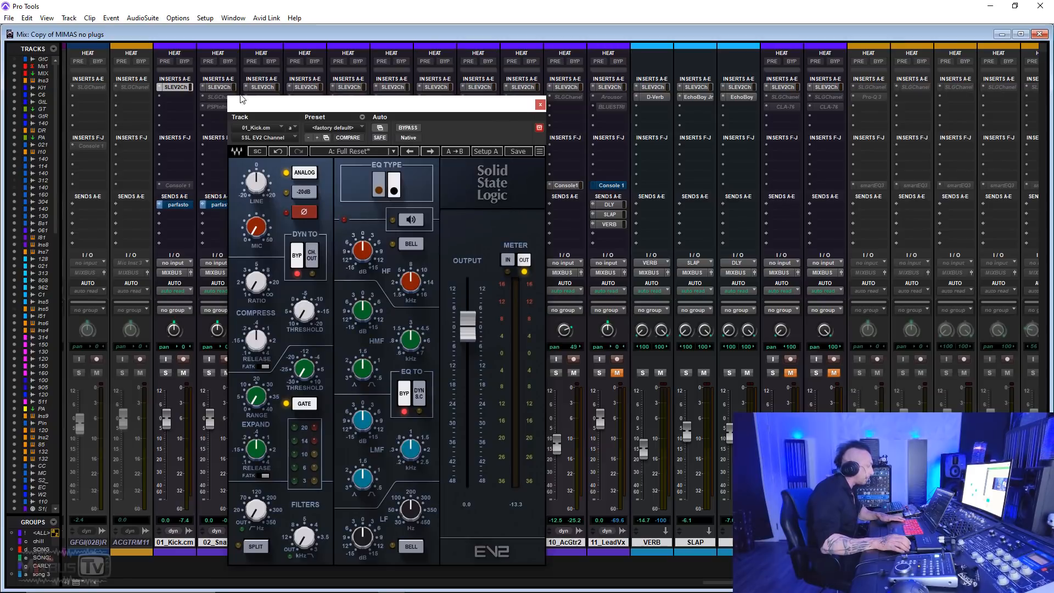
- Bypass the SSL EV2 Channel on the selected tracks, and switch the bypass off and on again to compare the sound
right_click(180, 85)
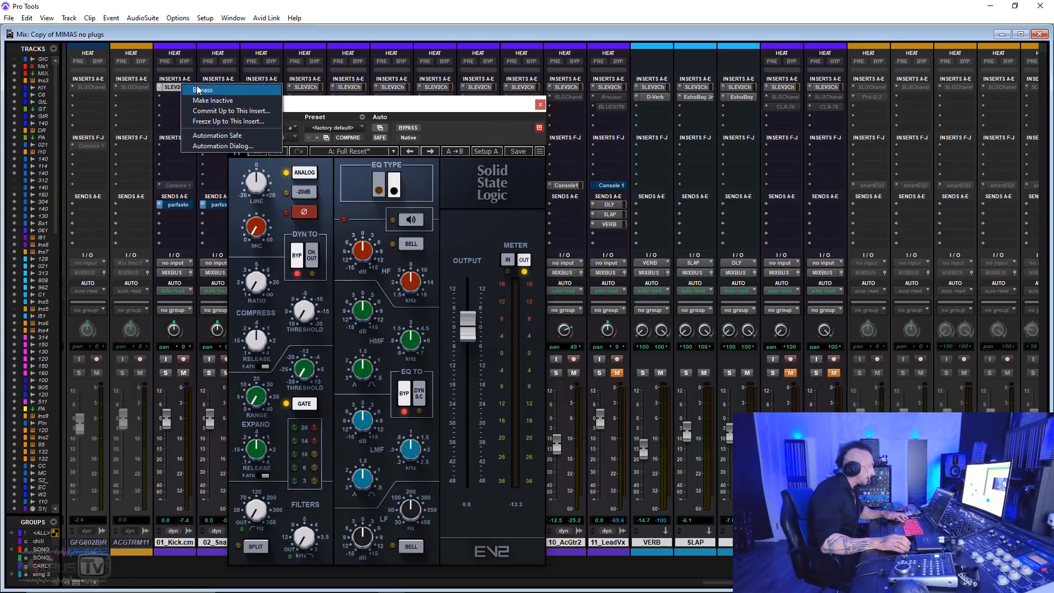
left_click(198, 91)
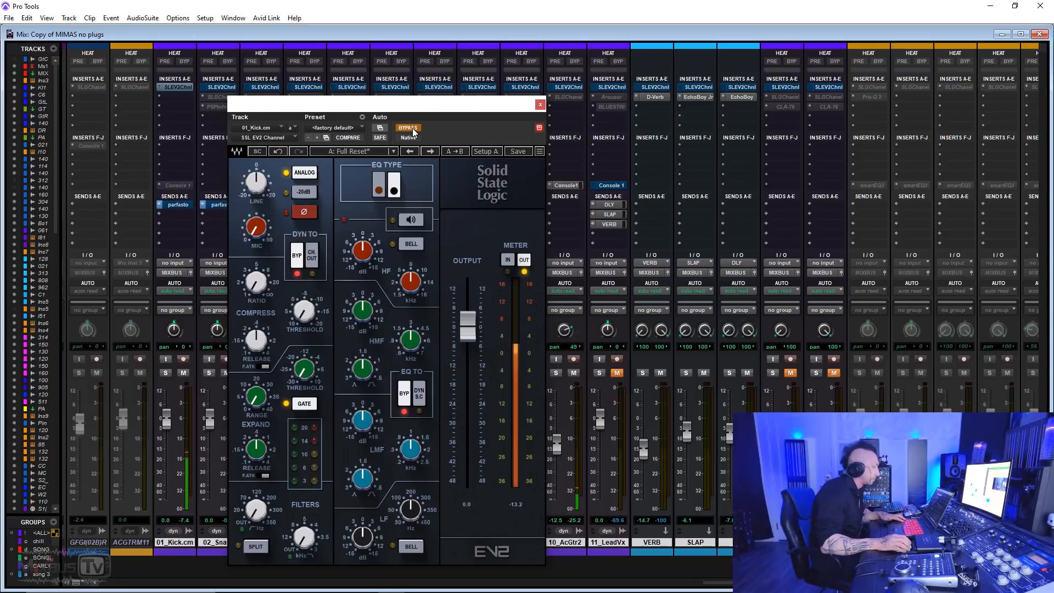
left_click(409, 128)
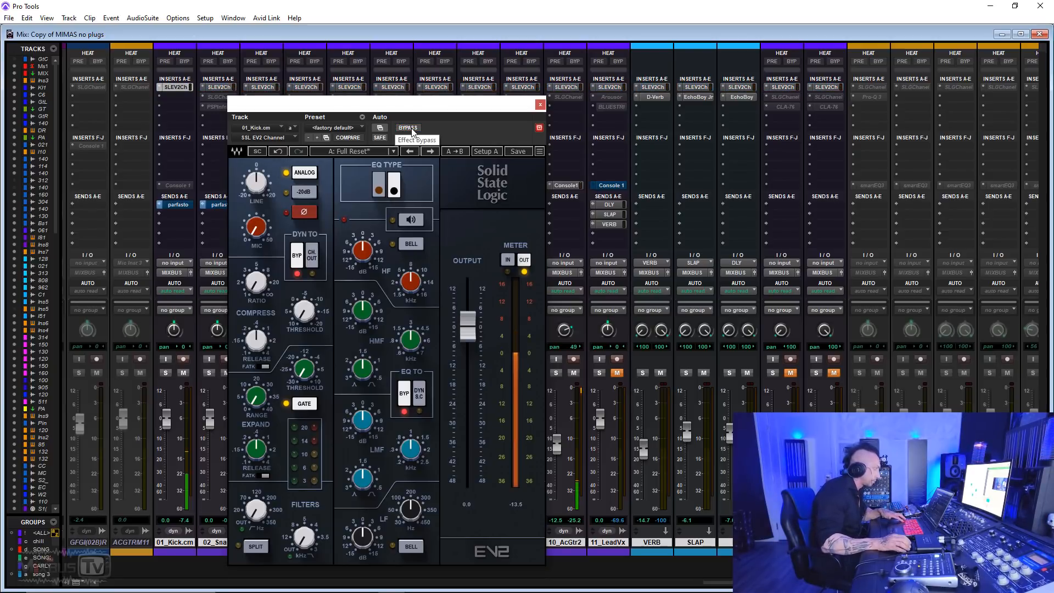
left_click(408, 128)
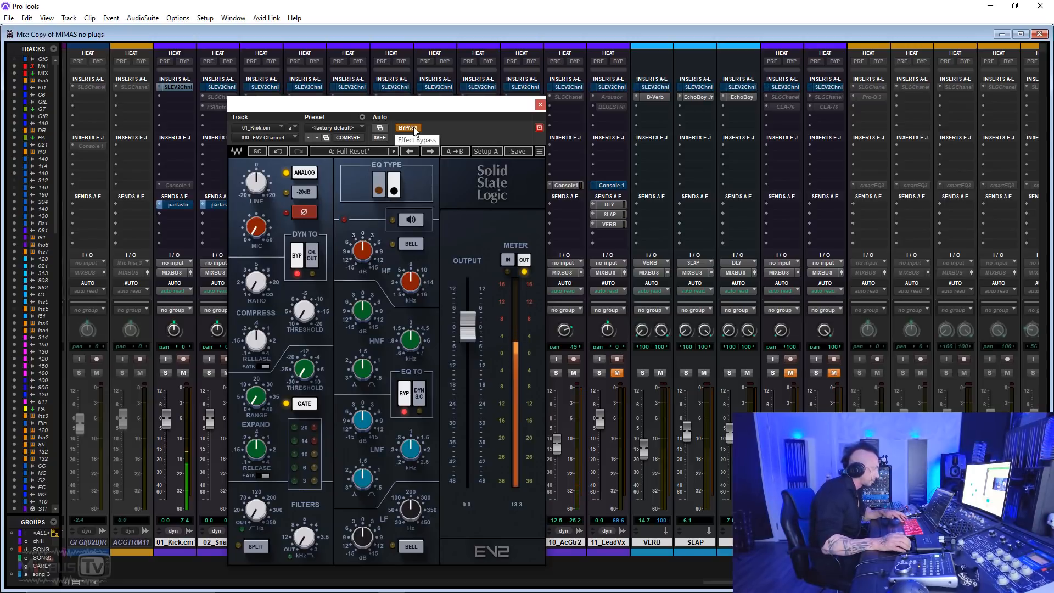
- Compare the playing mix with the SSL EV2 Channel active and bypassed, leave it active, and stop playback in the Edit window
left_click(413, 127)
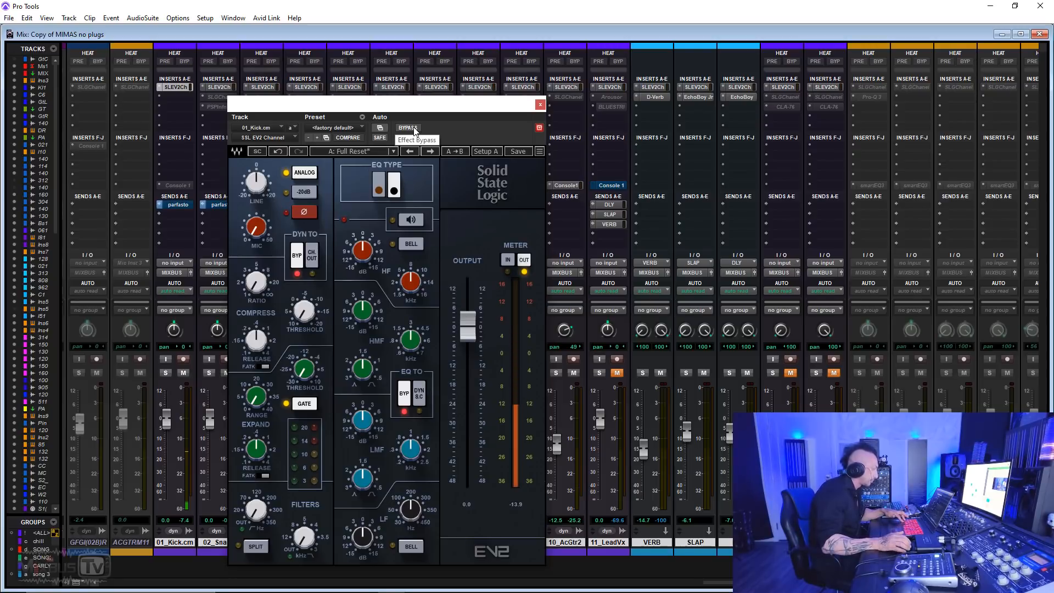
left_click(413, 127)
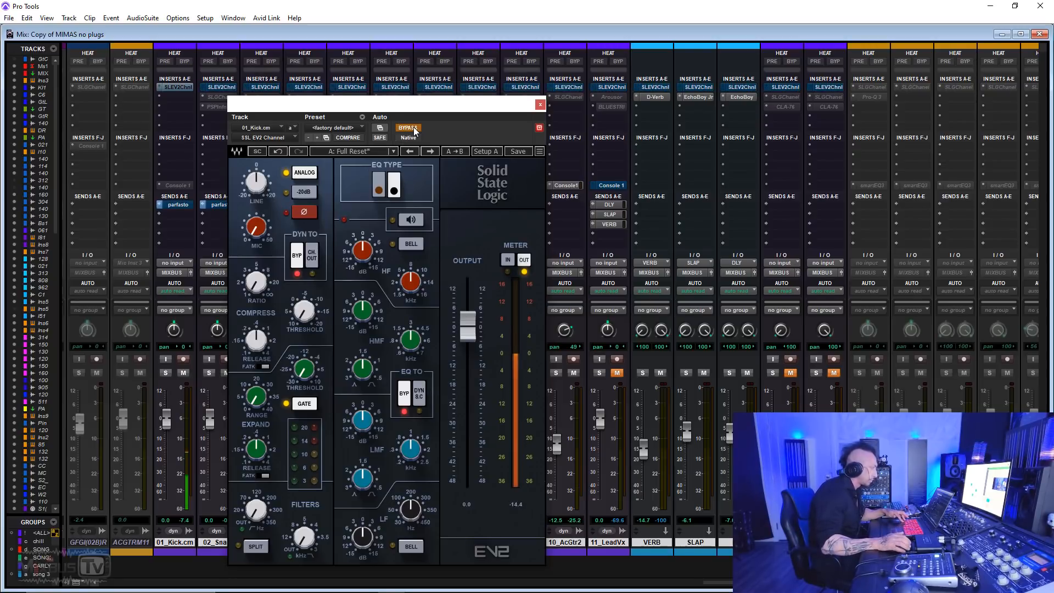
left_click(413, 128)
key("ctrl+equal")
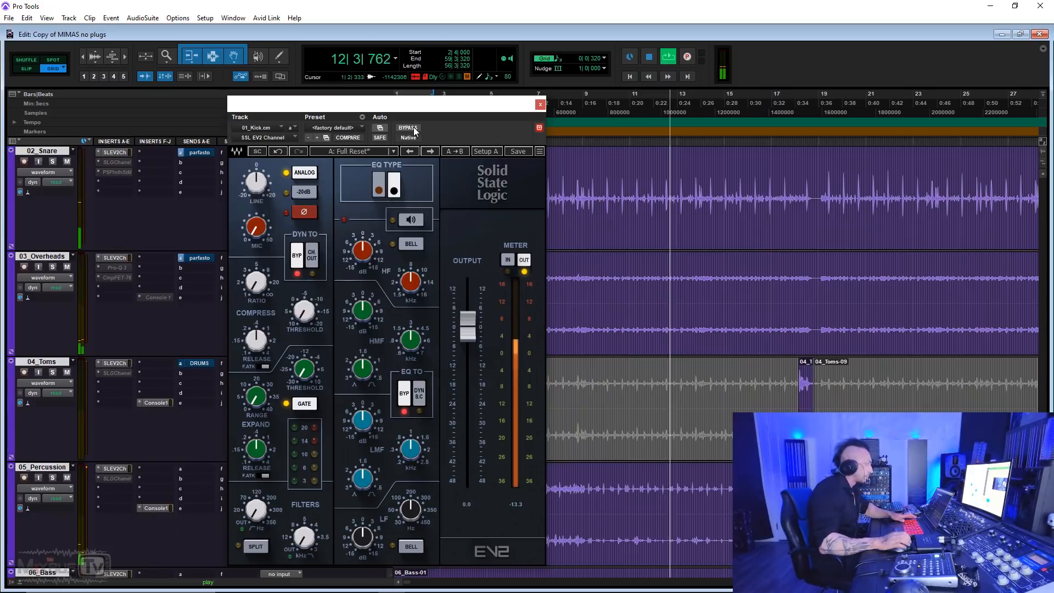
key("space")
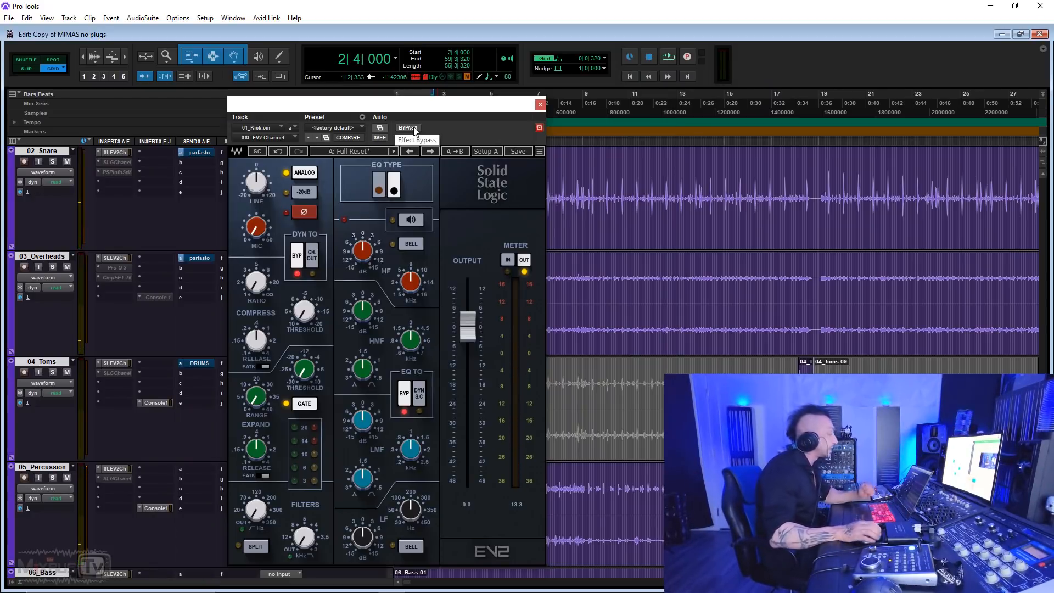
- Try the -20dB pad on the kick's SSL EV2 Channel and switch it off again
left_click(306, 192)
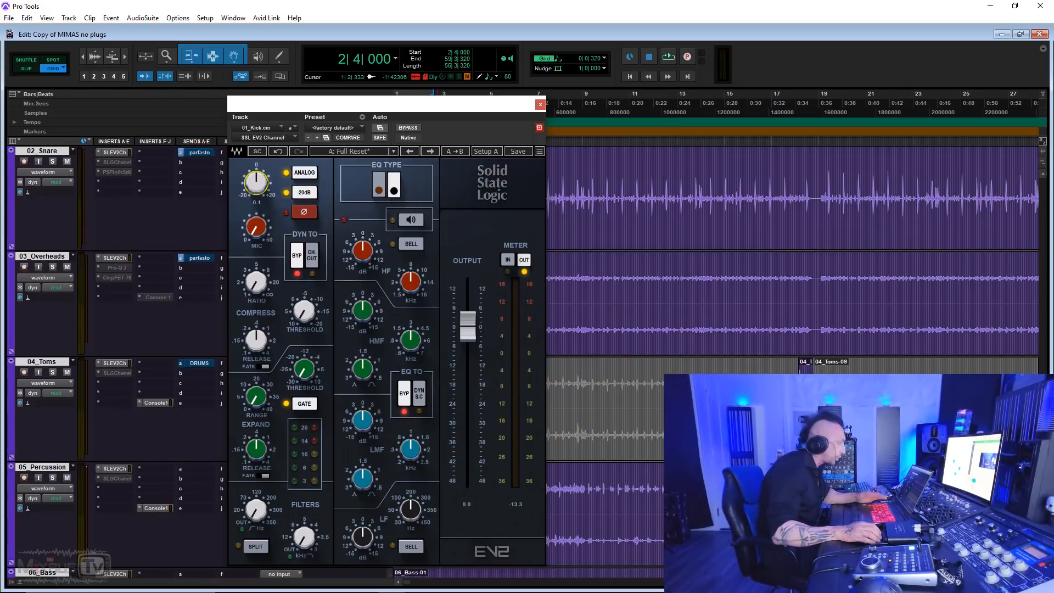
left_click(305, 192)
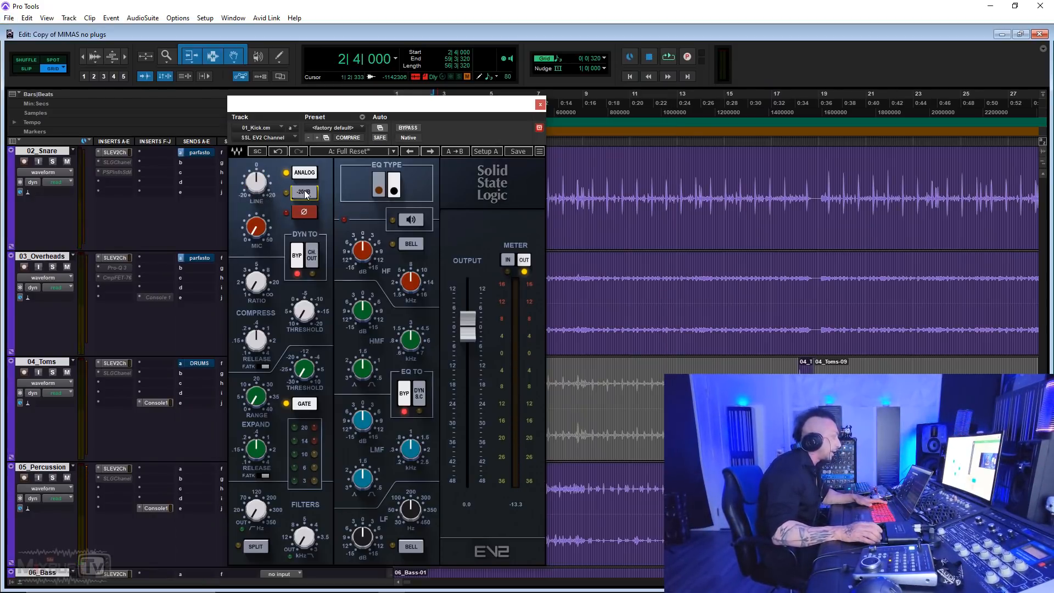
- Open the SSL EV2 Channel insert on 01_Kick.cm, solo the kick track and start playback
left_click(117, 152)
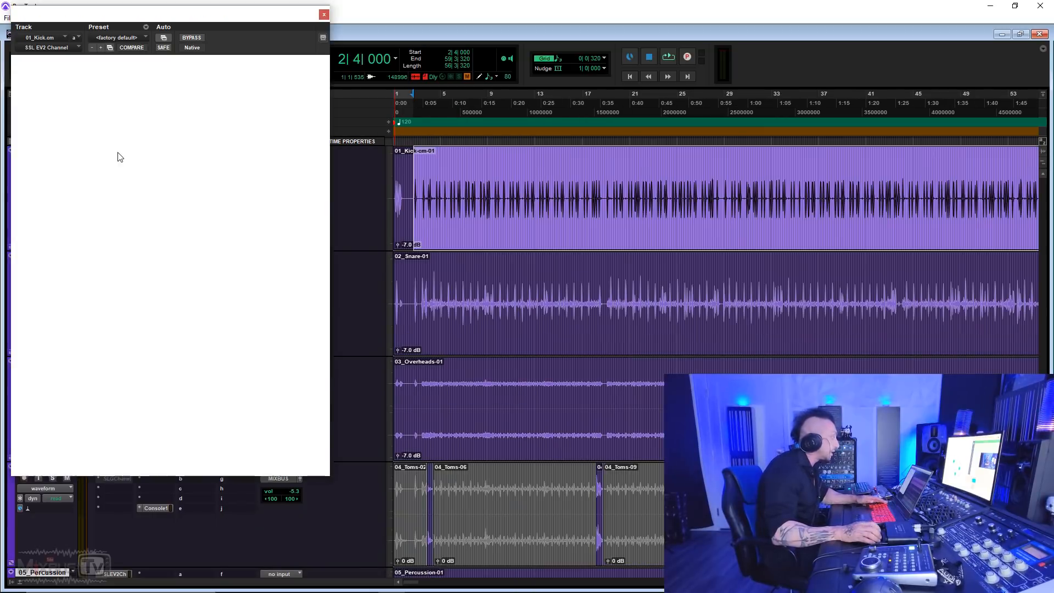
left_click(53, 162)
key("space")
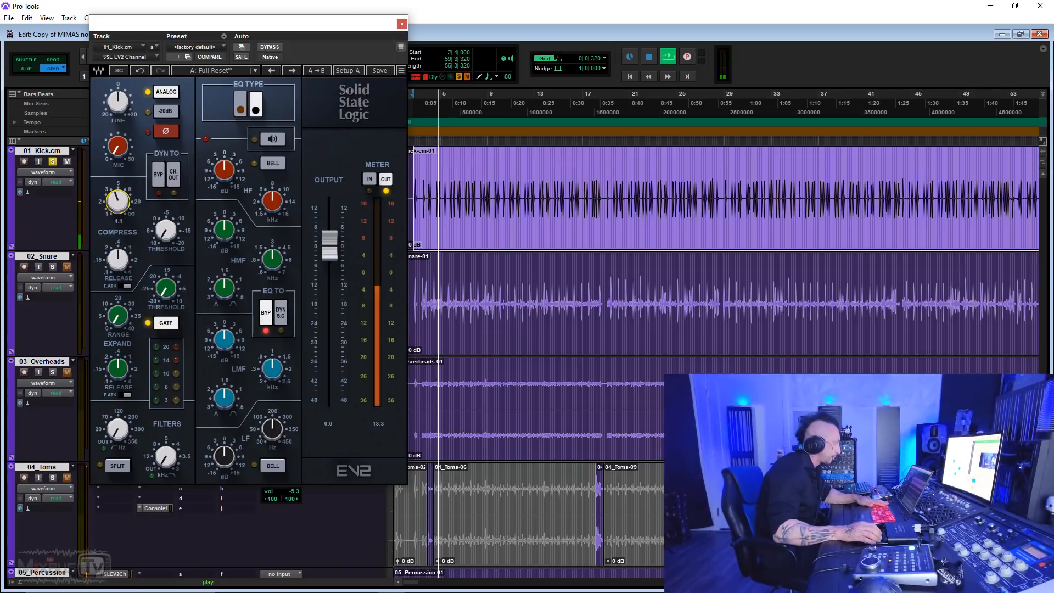
- Compress the kick by adjusting the ratio and threshold, compare against bypass, and set the plug-in output to -5.4
left_click_drag(165, 231, 125, 190)
left_click_drag(329, 246, 333, 255)
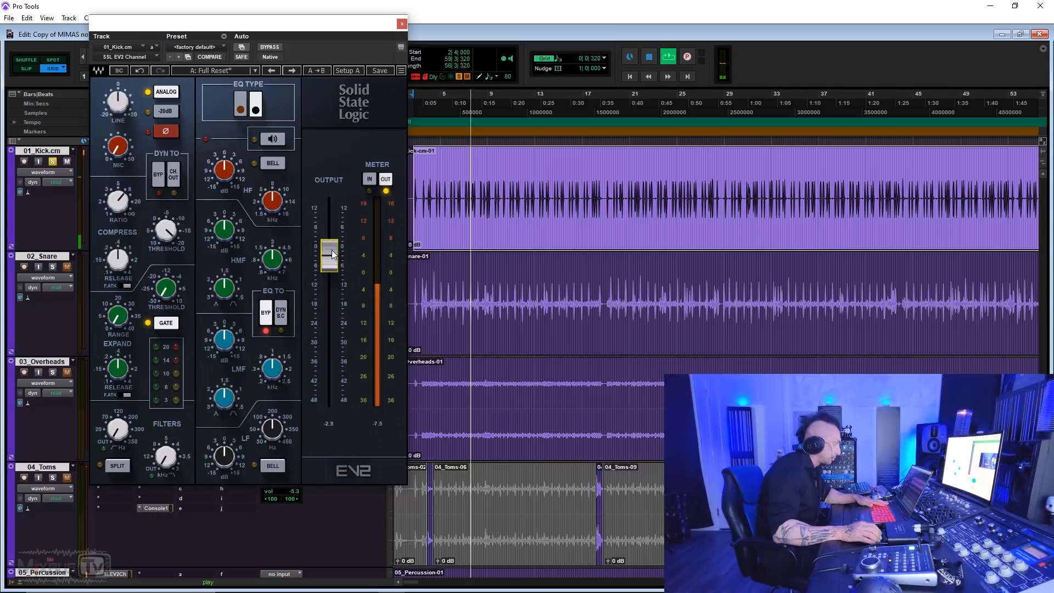
left_click(266, 47)
left_click(266, 47)
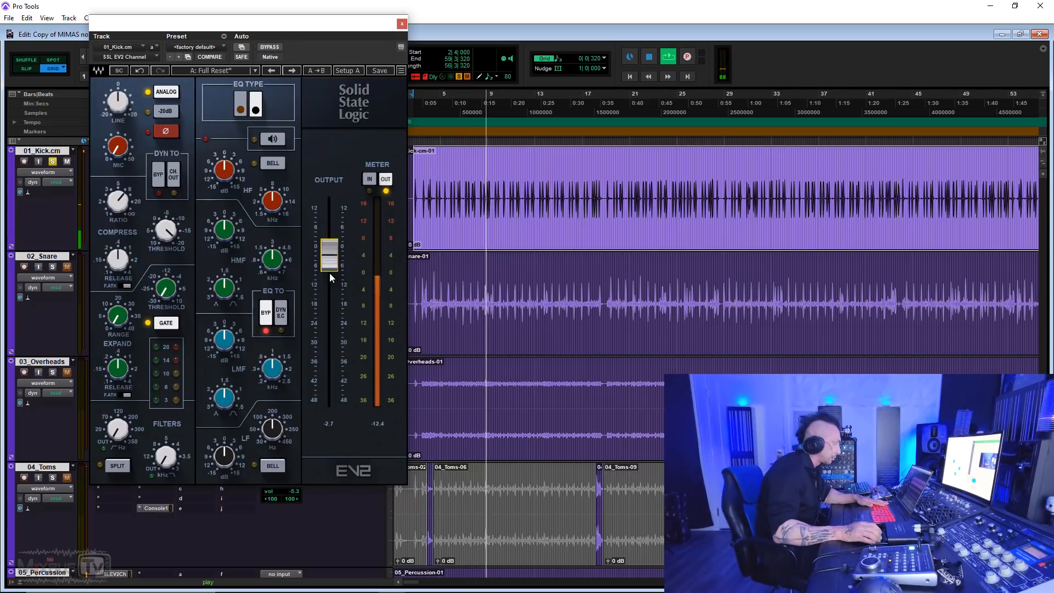
left_click_drag(329, 258, 330, 267)
- Activate the kick's EQ with Split on, and cut the LMF band to -7.4 dB at a lower frequency
left_click(264, 304)
left_click_drag(224, 341, 224, 321)
left_click(121, 467)
left_click_drag(272, 368, 272, 374)
left_click_drag(228, 343, 227, 362)
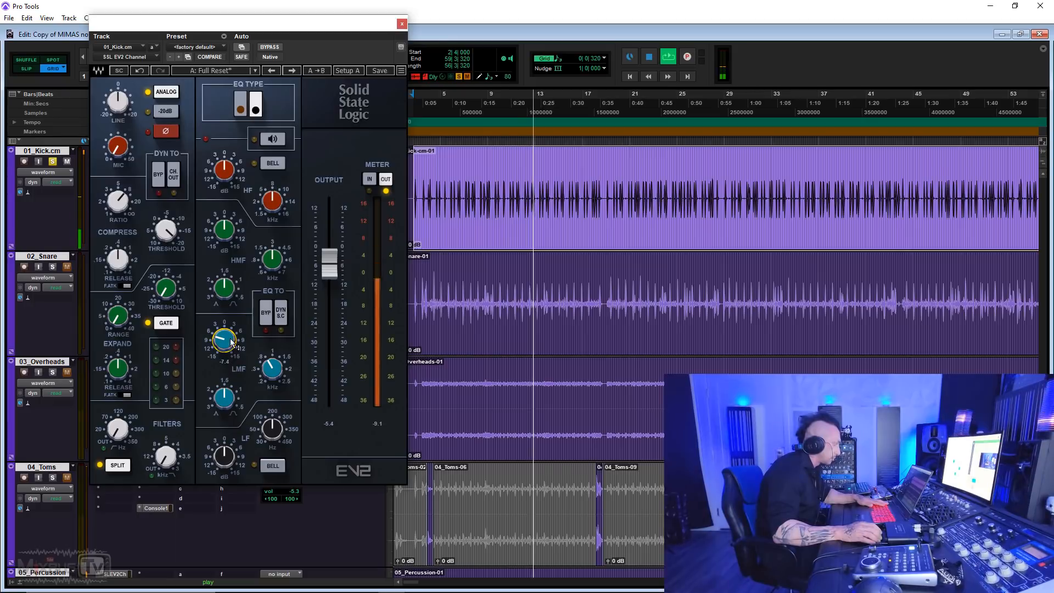
- Boost the kick's HF band to 3.6 dB and raise the HMF band's gain and frequency
left_click_drag(223, 171, 224, 163)
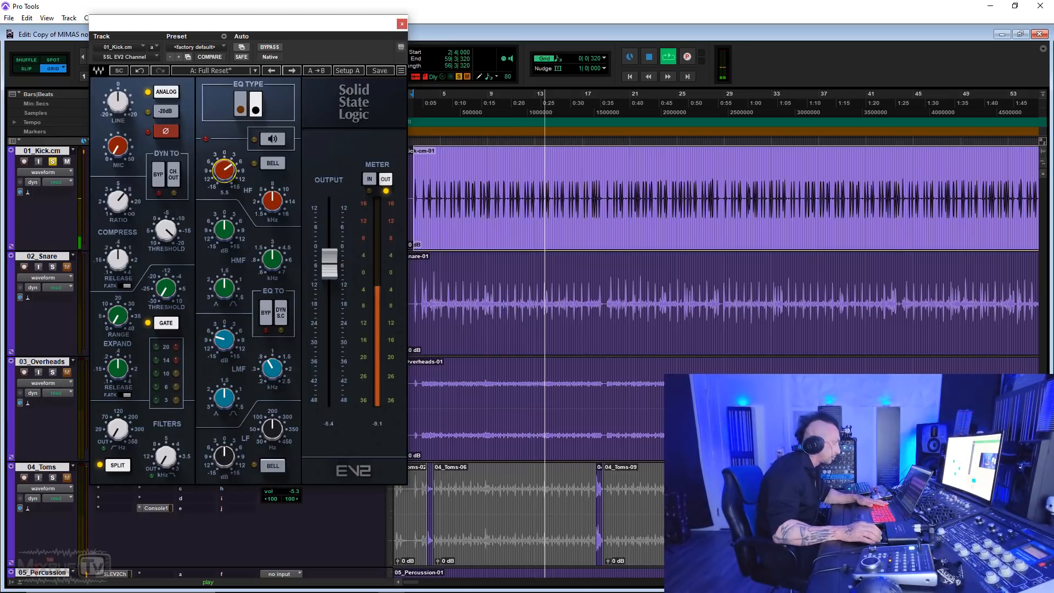
left_click_drag(224, 231, 224, 225)
left_click_drag(273, 259, 224, 229)
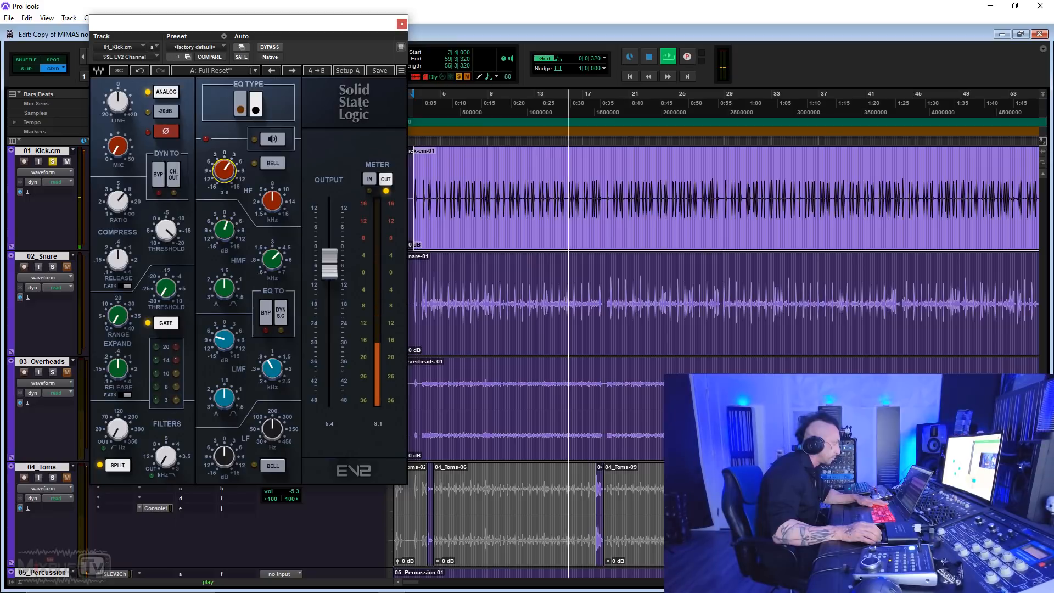
- Set the kick's high-pass filter to about 19.3 Hz and boost the LF band to 4.8 dB as a low-tuned bell
left_click_drag(117, 429, 117, 427)
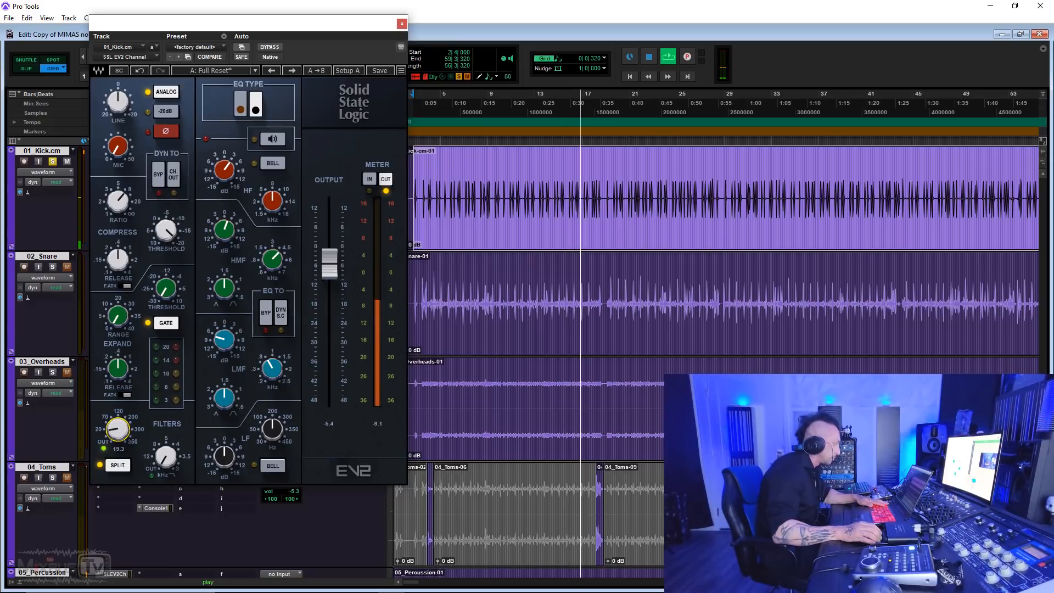
left_click_drag(223, 455, 271, 428)
left_click(273, 466)
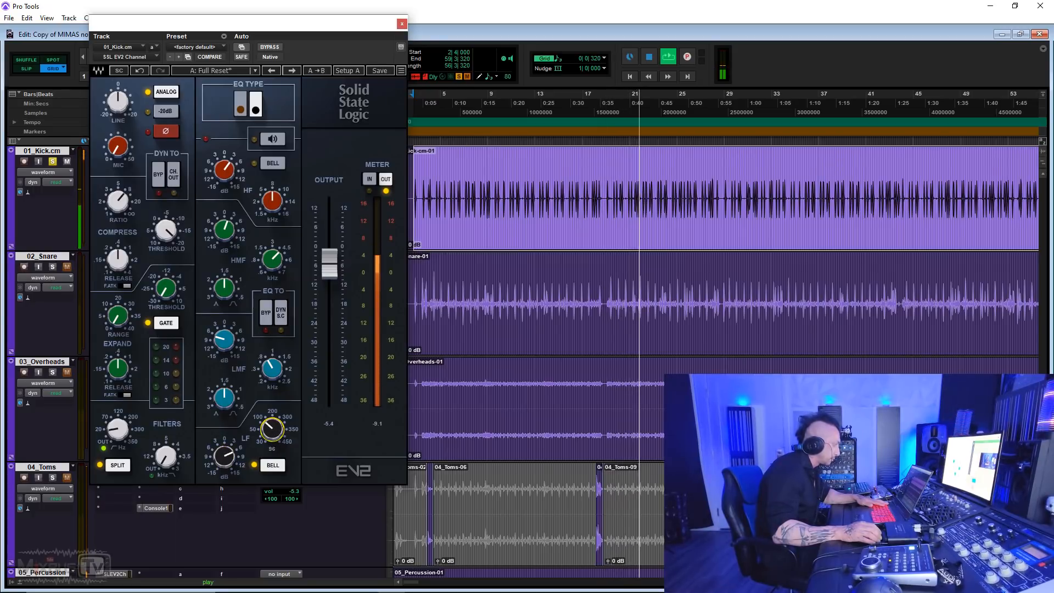
left_click_drag(228, 455, 228, 459)
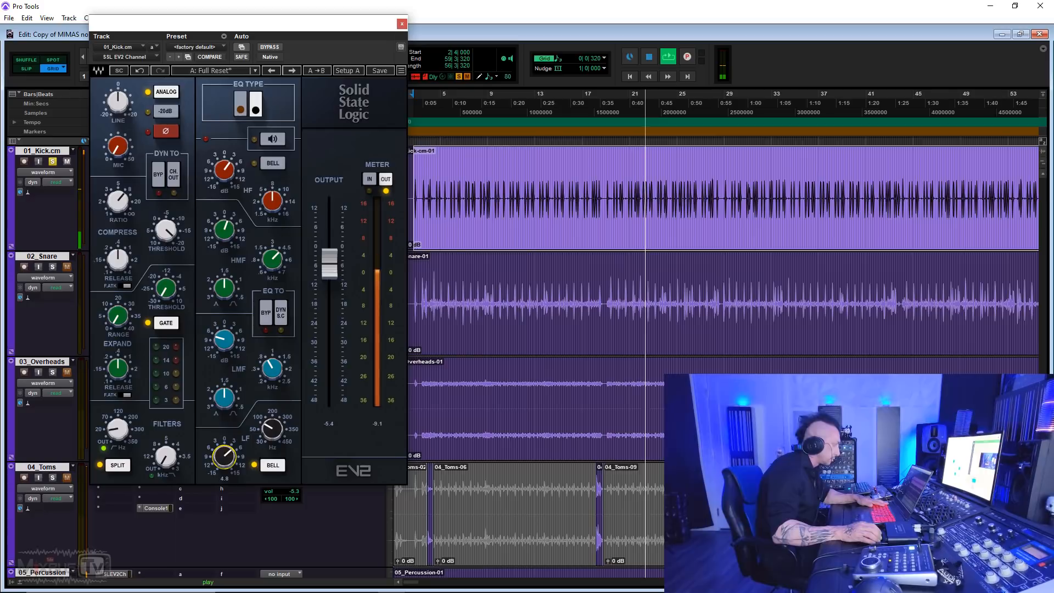
- Compare the brown and black EQ types on the kick's LF boost, with Bell on and off, ending on black
left_click(241, 109)
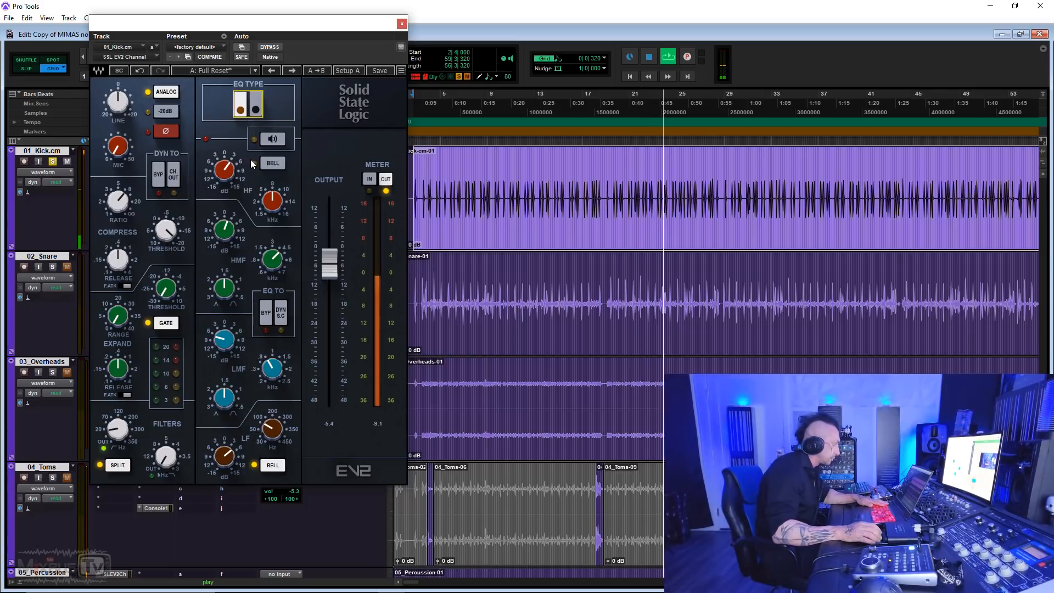
left_click(262, 111)
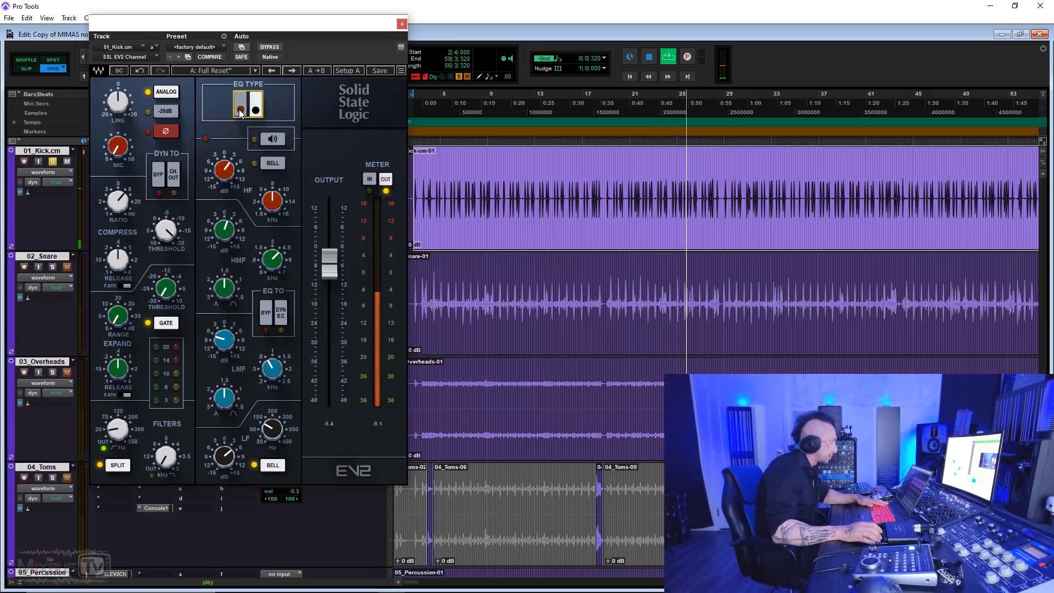
left_click(241, 110)
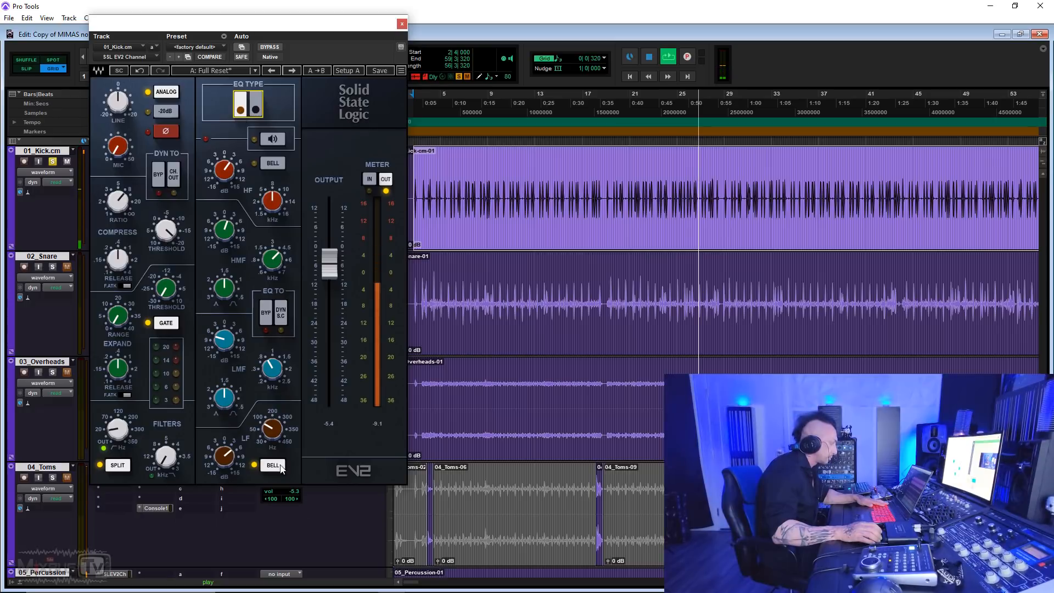
left_click(258, 110)
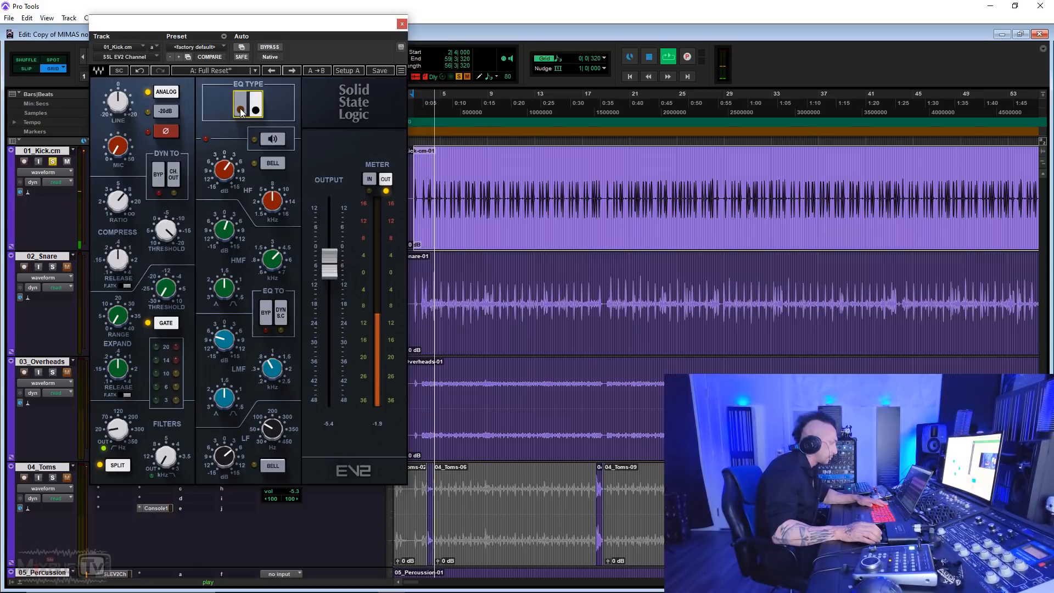
left_click(240, 111)
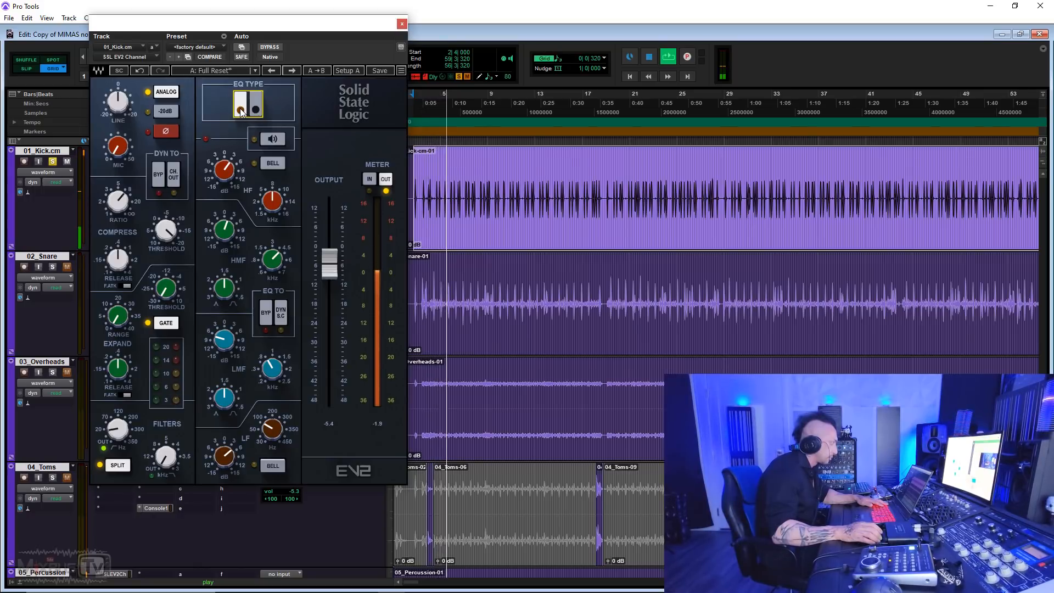
left_click(257, 109)
- Turn the LF Bell back on, tune the LF frequency to about 76 Hz and stop playback
left_click(281, 465)
left_click_drag(275, 427, 276, 431)
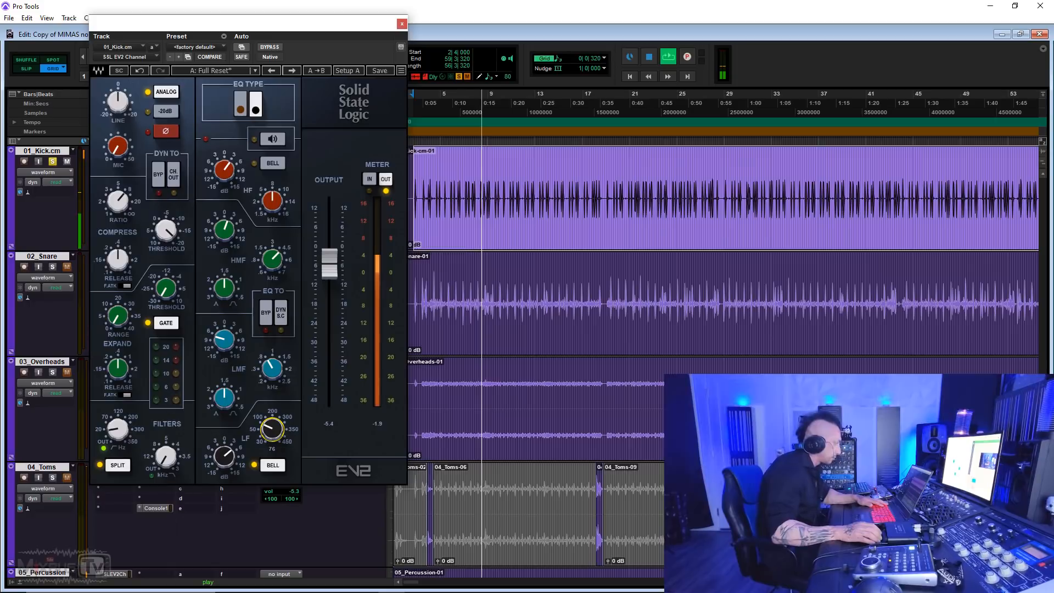
key("space")
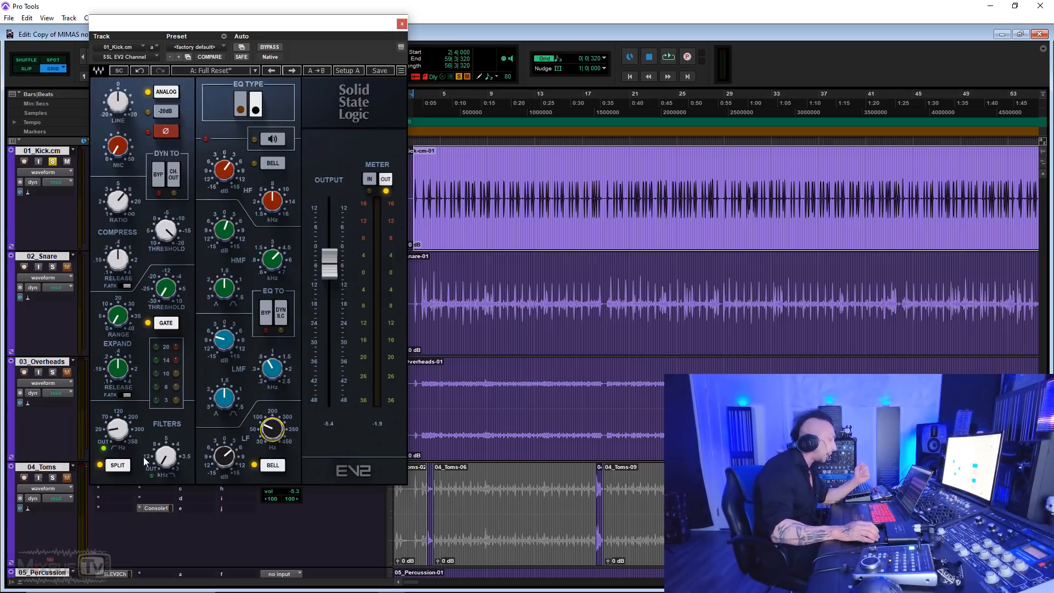
- Try the kick channel's routing options: Split off and on, dynamics to channel out, and EQ to the dynamics side chain
left_click(117, 466)
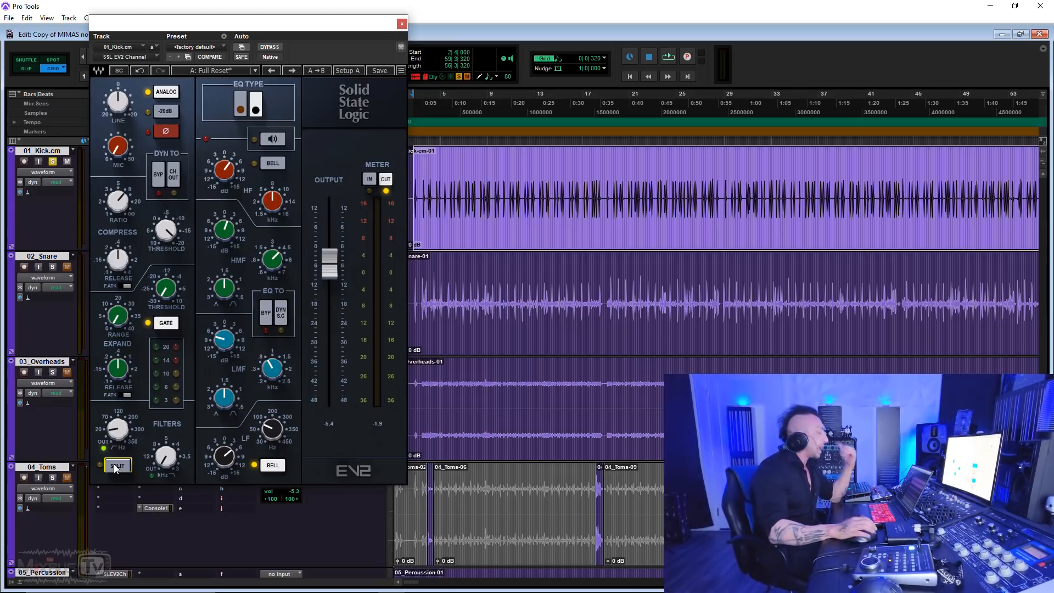
left_click(115, 466)
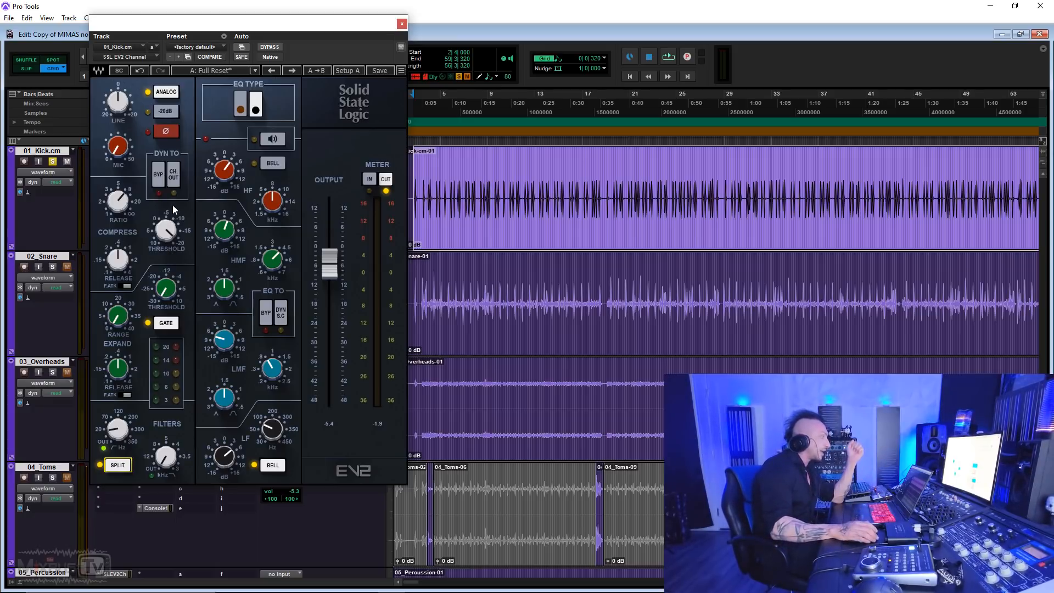
left_click(173, 175)
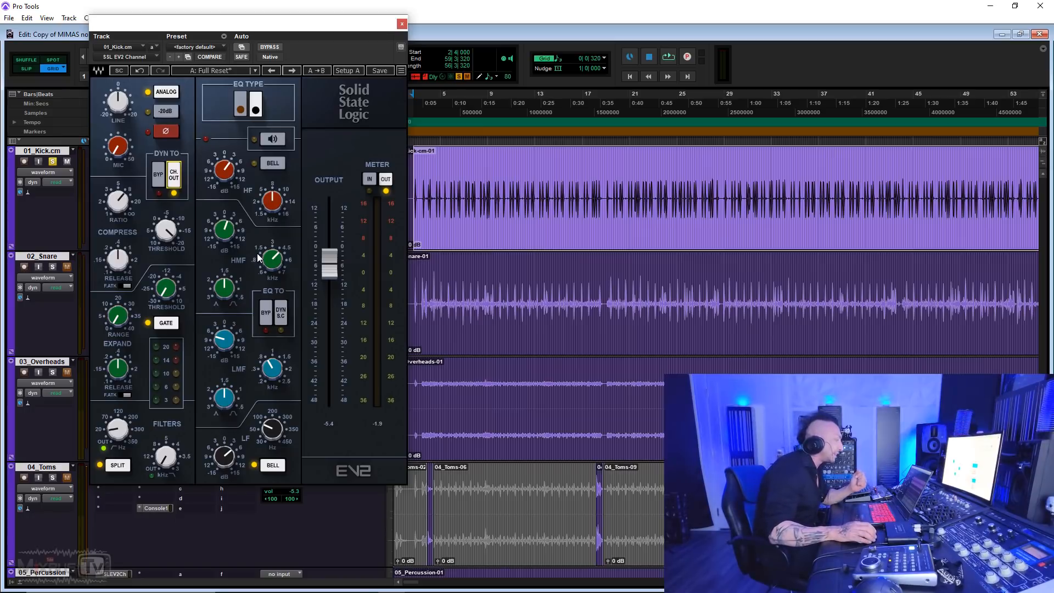
left_click(281, 313)
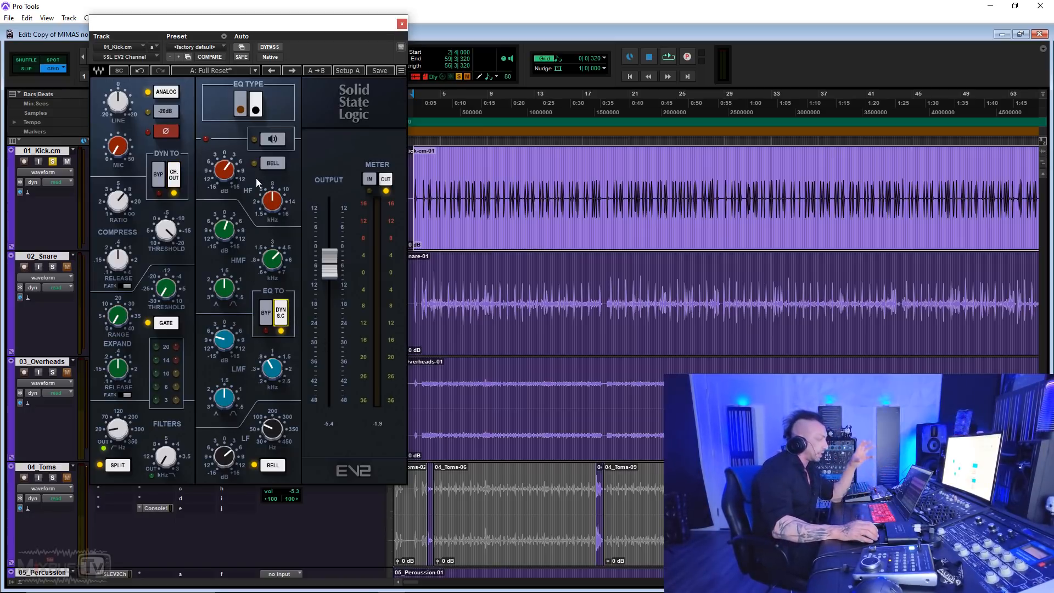
left_click(284, 314)
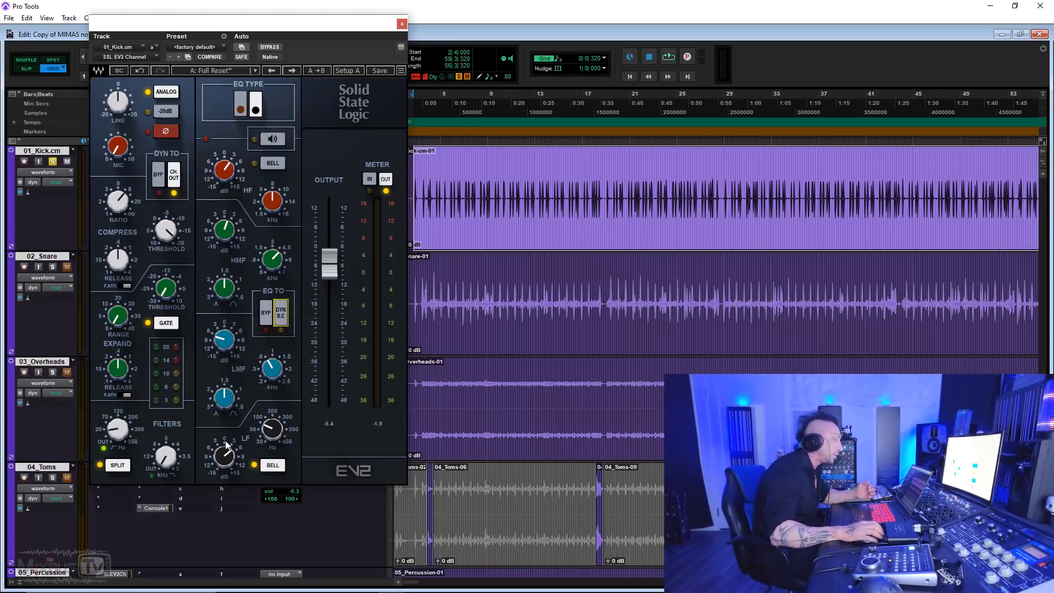
- Play the kick, set the plug-in output to -6.6, switch the dynamics' channel-out routing off and stop playback
key("space")
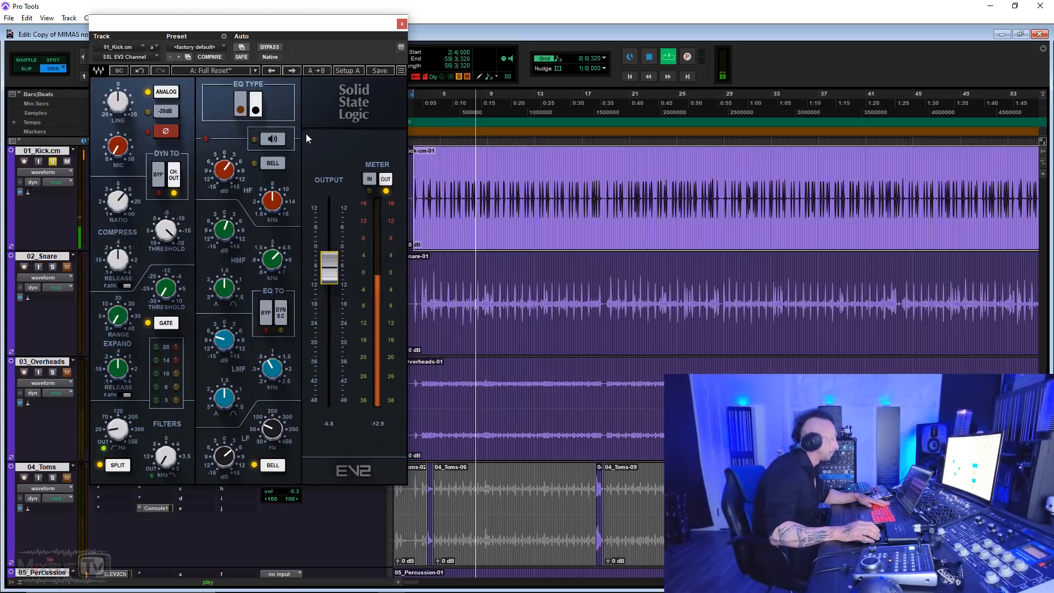
key("space")
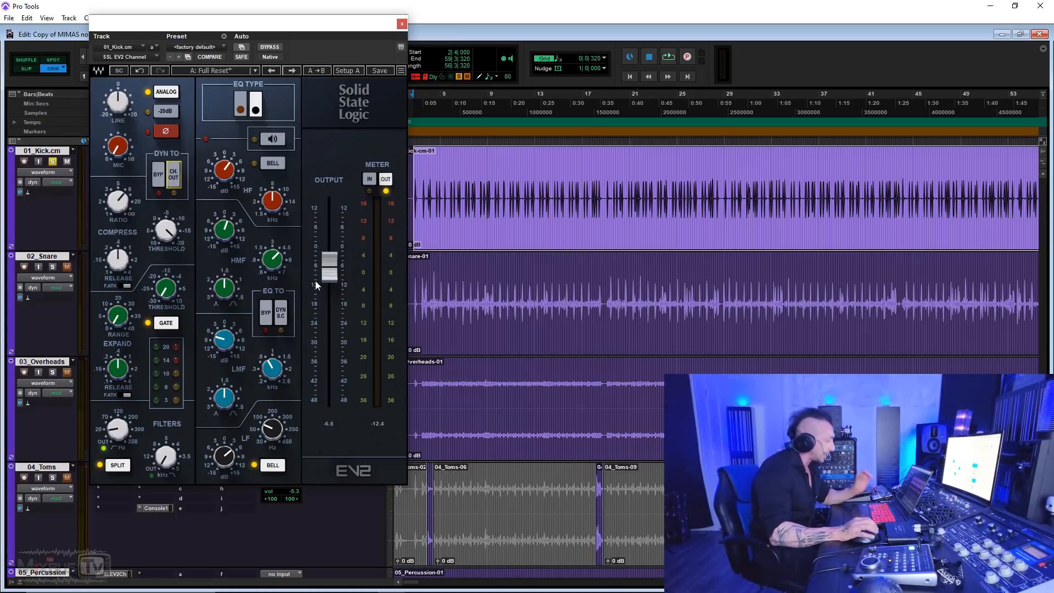
- Close the kick's plug-in window, open the SSL EV2 Channel on 02_Snare and play the snare soloed with the kick
mouse_move(283, 270)
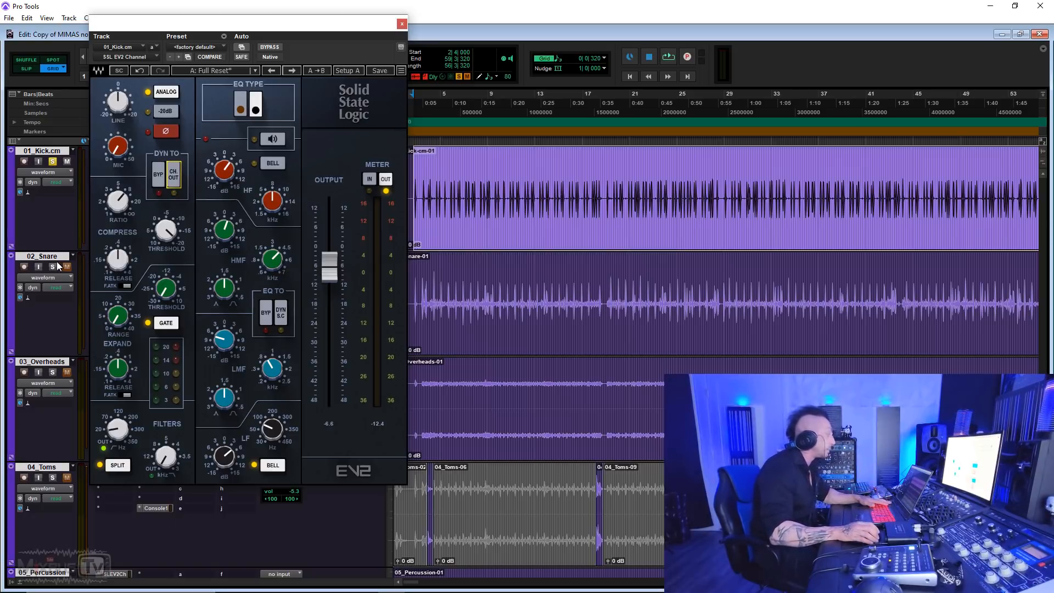
left_click(402, 25)
left_click(115, 257)
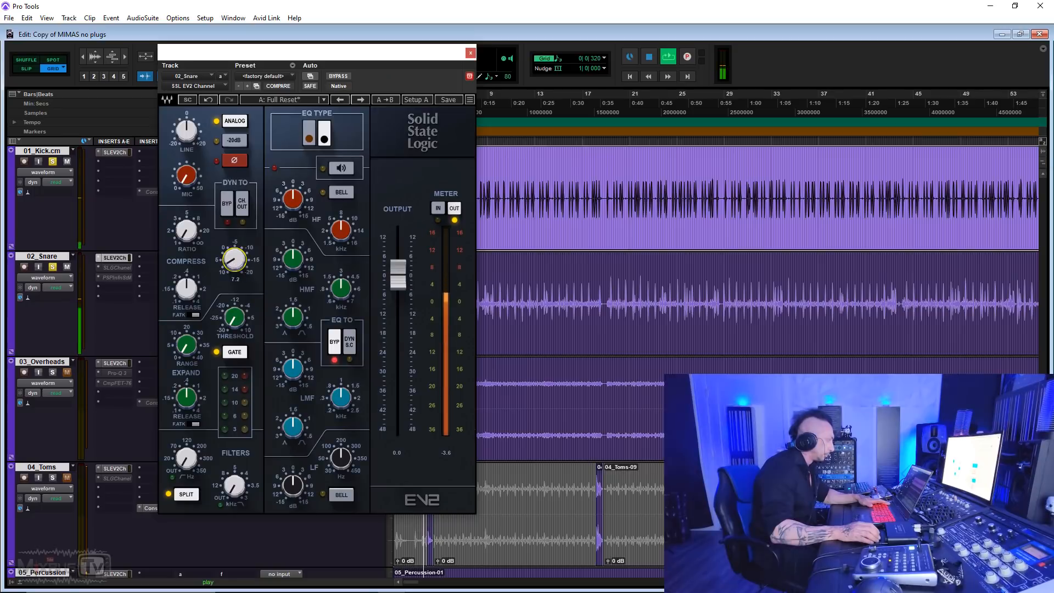
- Set the snare's compressor threshold, compare the plug-in against bypass, and lower its output to -2.4
mouse_move(234, 258)
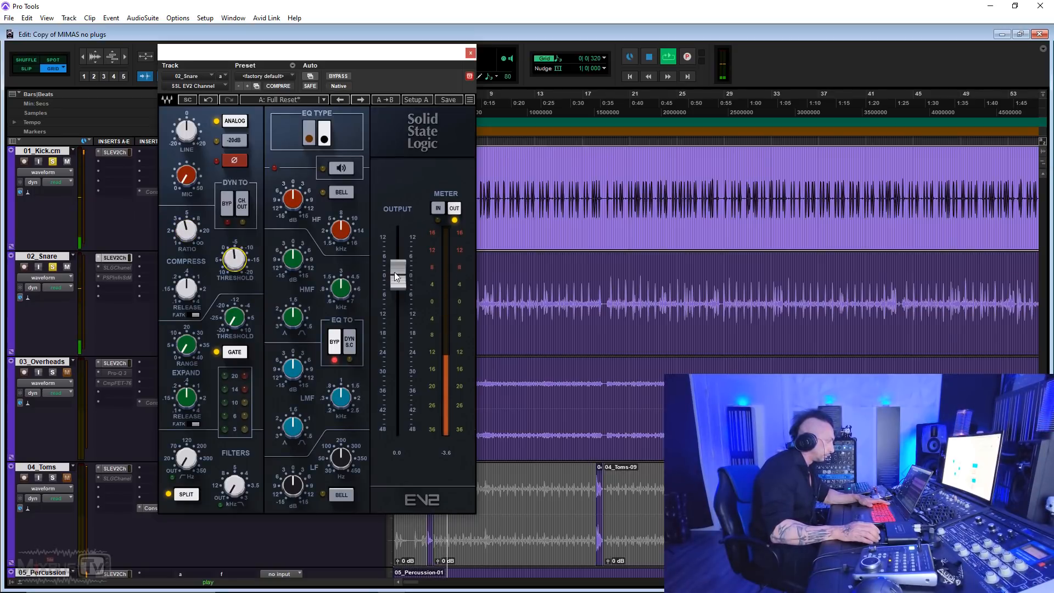
left_click(337, 75)
left_click(337, 75)
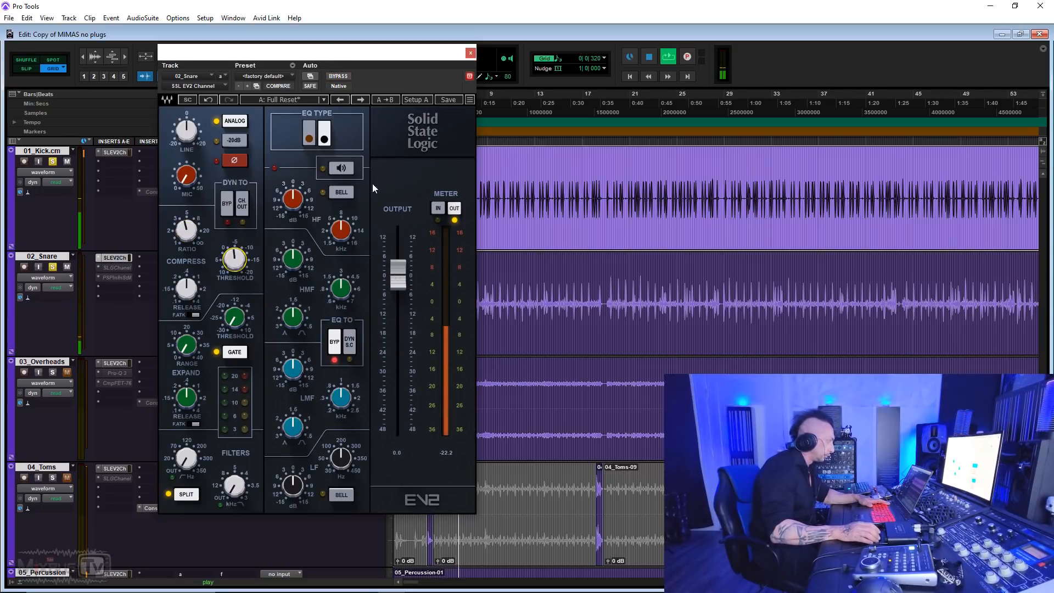
mouse_move(400, 276)
left_mouse_down()
mouse_move(399, 313)
mouse_move(398, 283)
left_mouse_up()
- Enable the snare's EQ, sweep the LMF band to 0.69 kHz with a strong boost and set its gain to -3.4 dB
left_click(334, 343)
left_click_drag(293, 369, 293, 332)
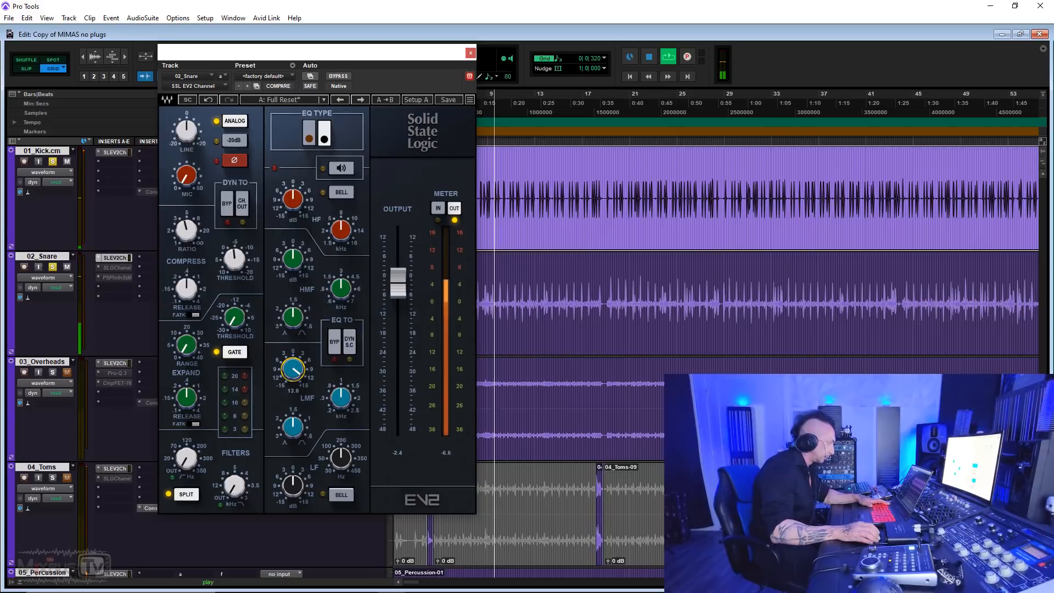
left_click_drag(341, 397, 341, 425)
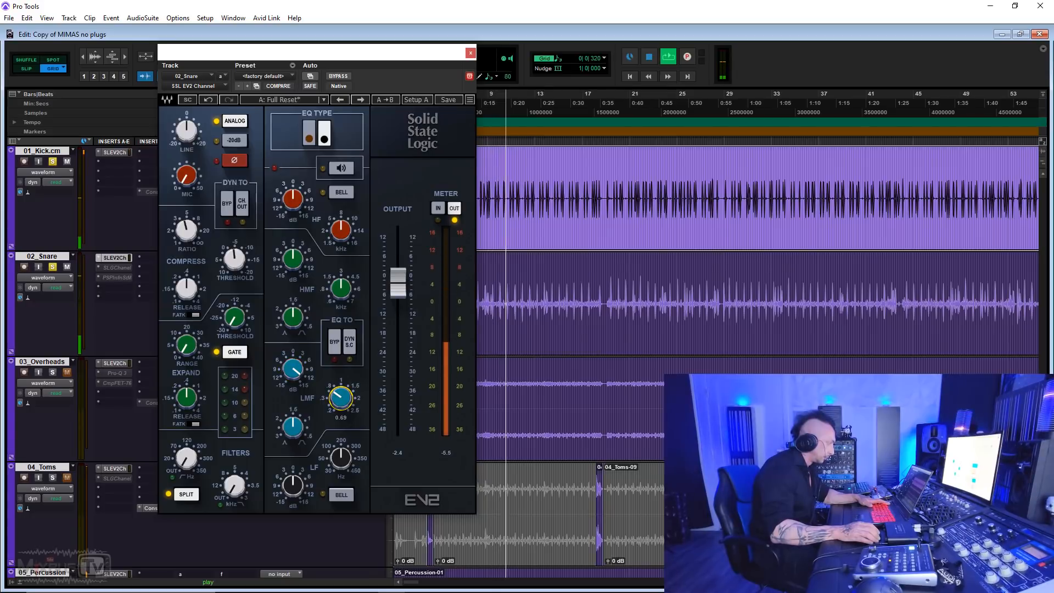
left_click_drag(293, 369, 293, 381)
left_click_drag(293, 369, 292, 365)
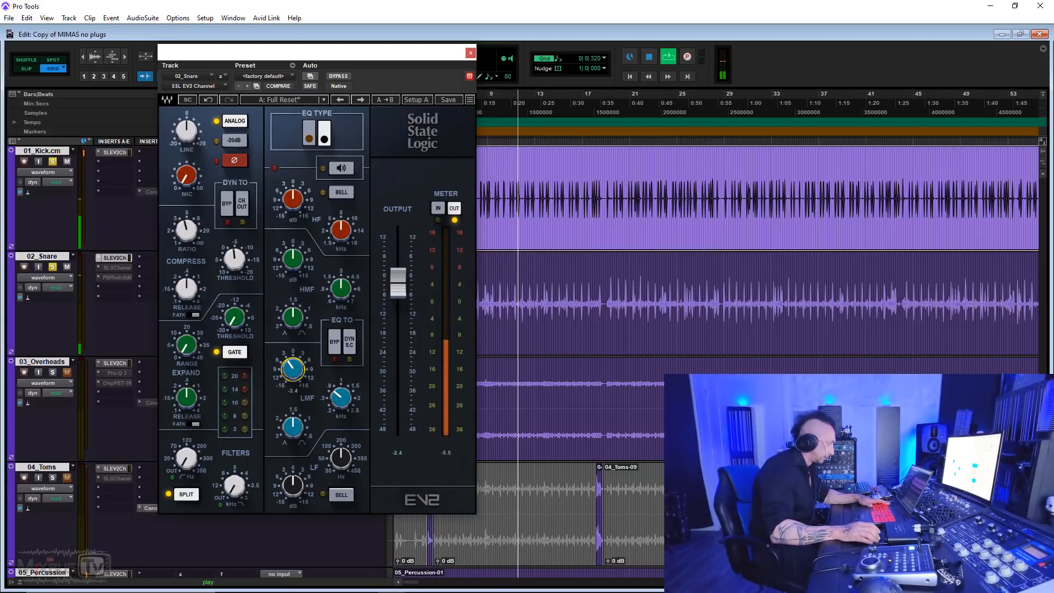
- Boost the snare's HF band with a bell curve, and set the HMF band's frequency, width and a slight boost
left_click_drag(293, 199, 293, 180)
left_click(341, 192)
left_click_drag(340, 231, 339, 234)
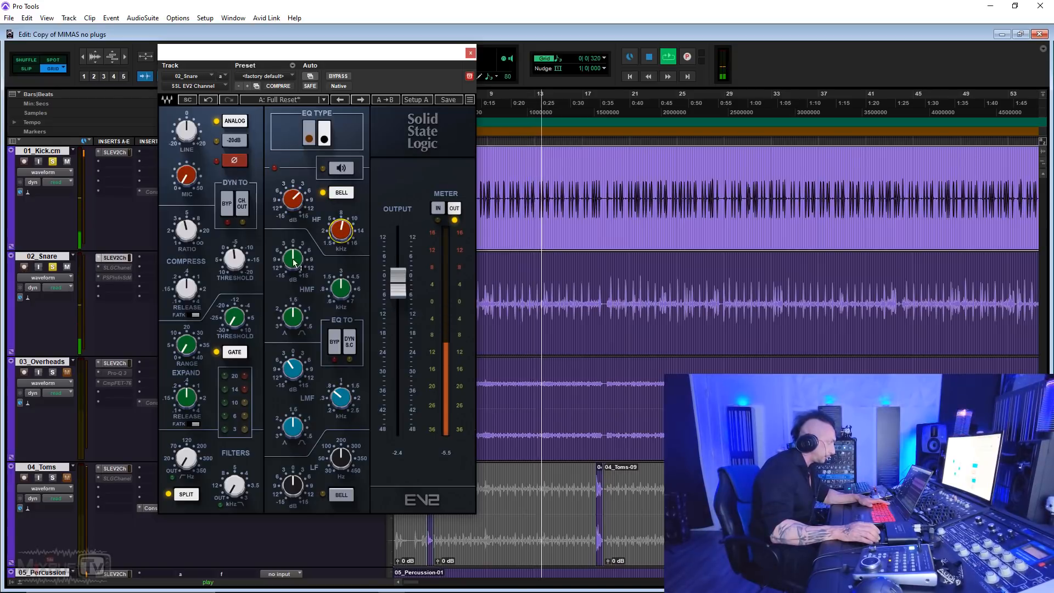
left_click_drag(293, 316, 293, 255)
left_click_drag(340, 289, 341, 313)
left_click_drag(293, 259, 295, 272)
- Boost the snare's LF band, try its bell curve, and switch to the brown EQ type with LF gain at 2.3 dB
left_click_drag(293, 485, 340, 463)
left_click(341, 495)
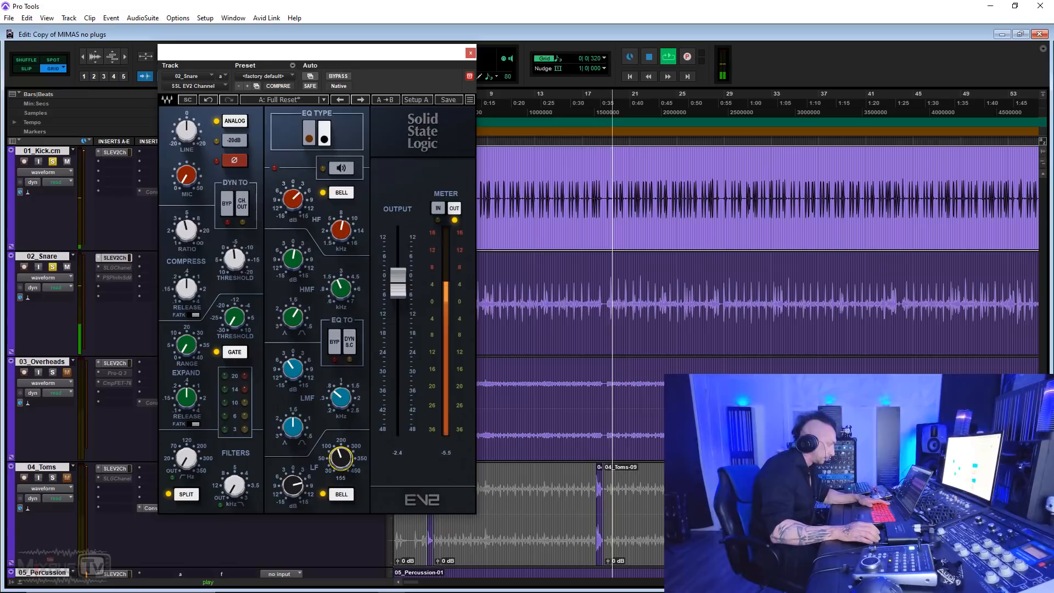
left_click(341, 494)
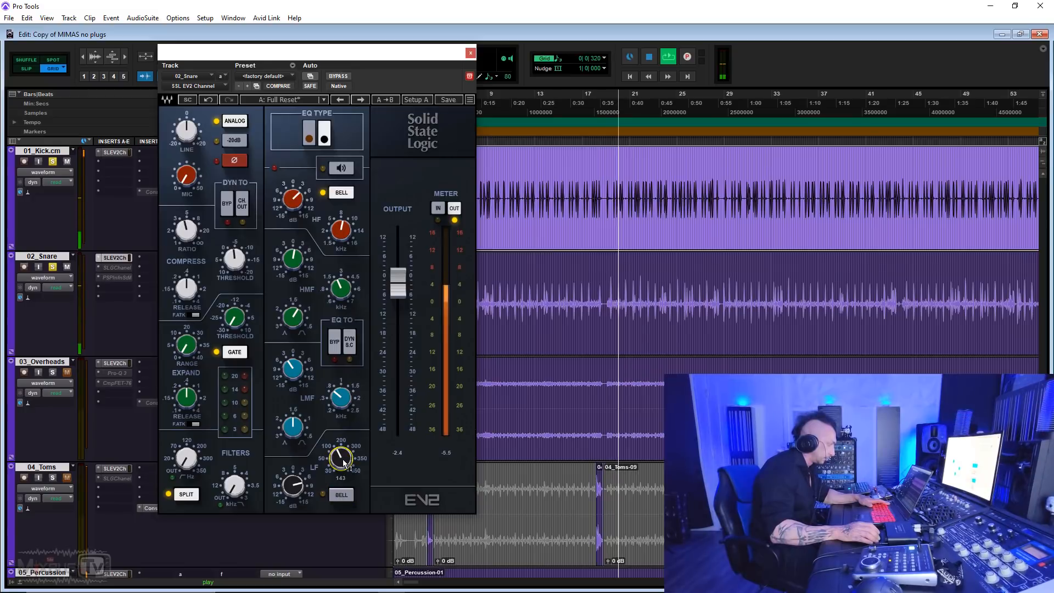
left_click(309, 138)
left_click_drag(305, 489, 341, 459)
left_click_drag(294, 487, 295, 508)
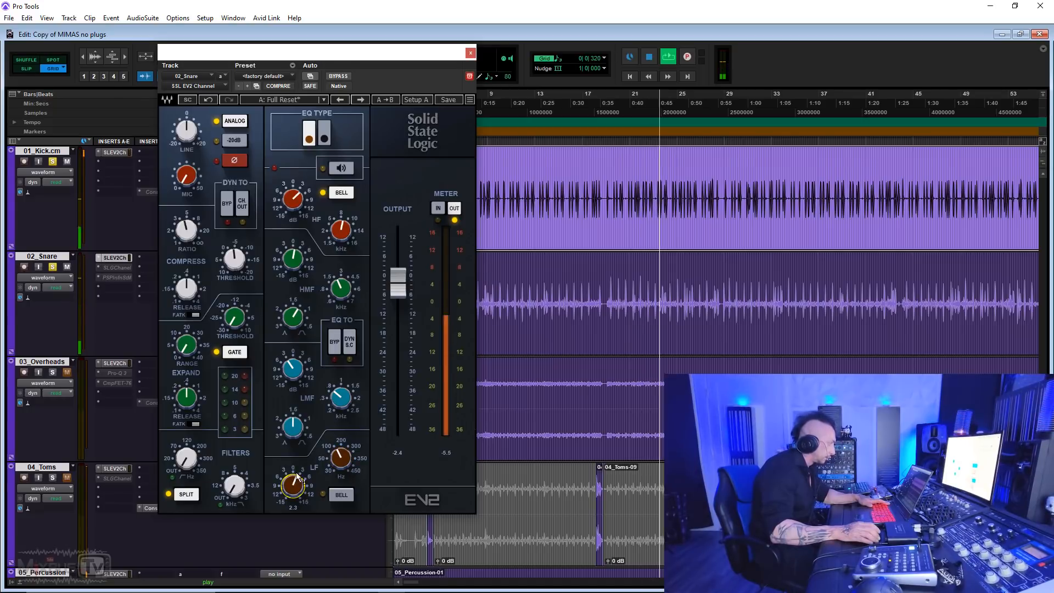
- Set the snare's high-pass filter to 31.5 Hz, raise the LF gain slightly and compare the plug-in against bypass
left_click_drag(186, 458, 187, 466)
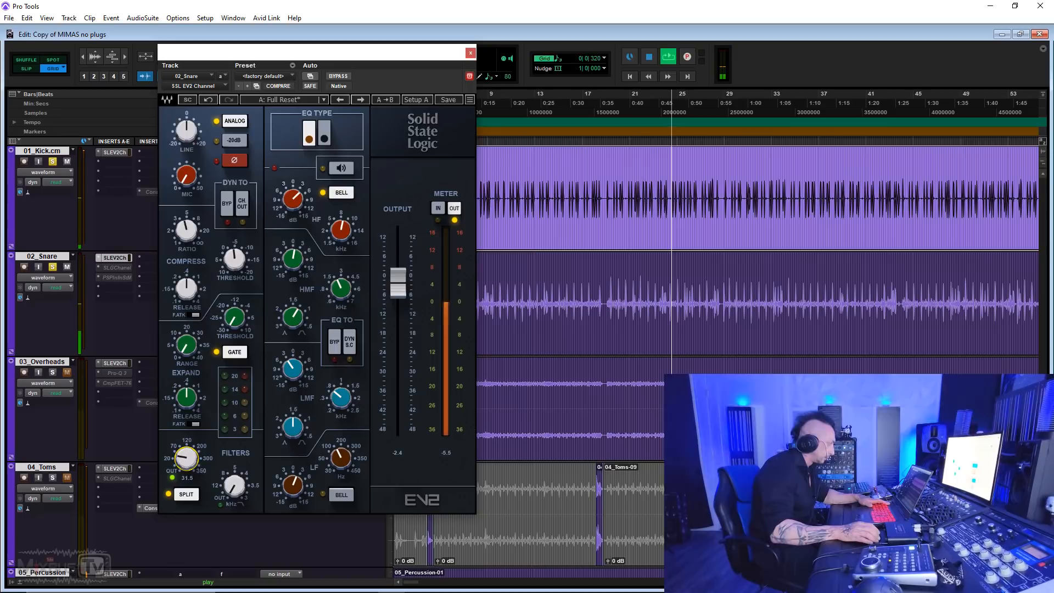
left_click_drag(292, 485, 293, 482)
left_click(338, 76)
left_click(339, 76)
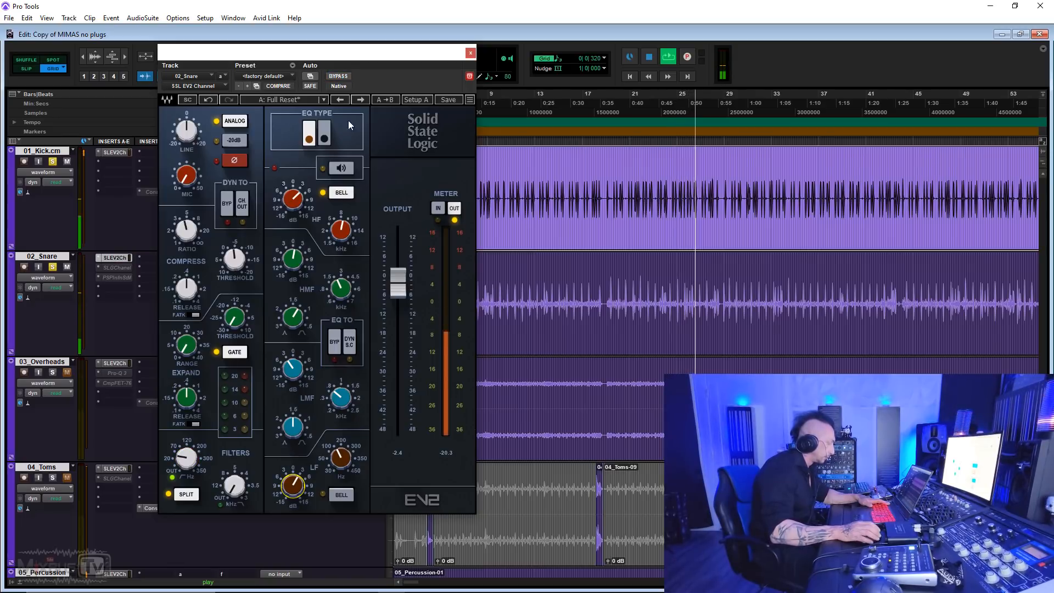
- Turn off the bell on the snare's HF band, lower its frequency to about 6.9 kHz and stop playback
left_click(340, 230)
left_click(341, 193)
left_click_drag(340, 230, 340, 234)
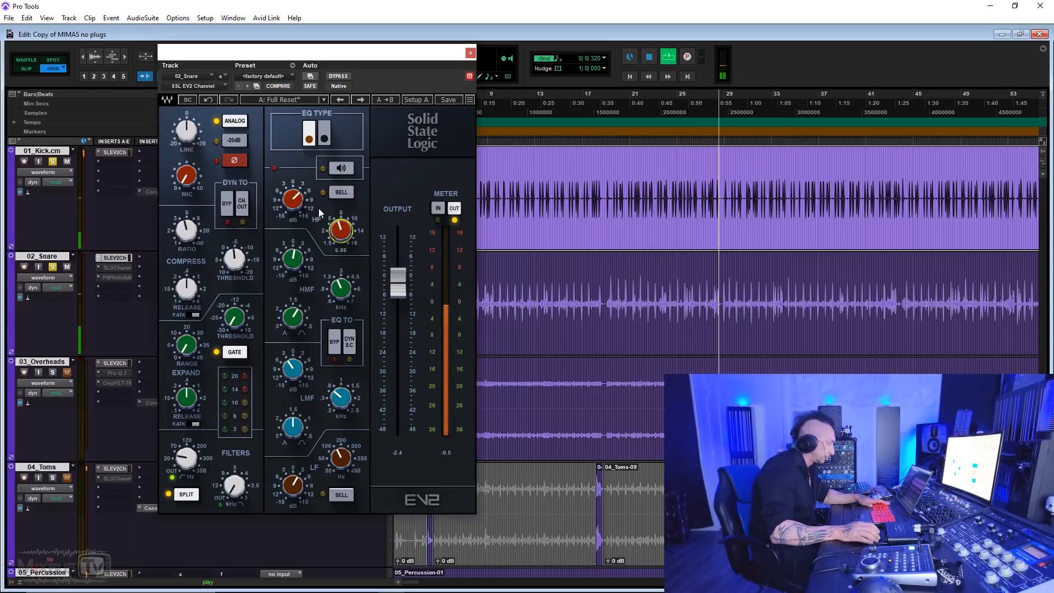
key("space")
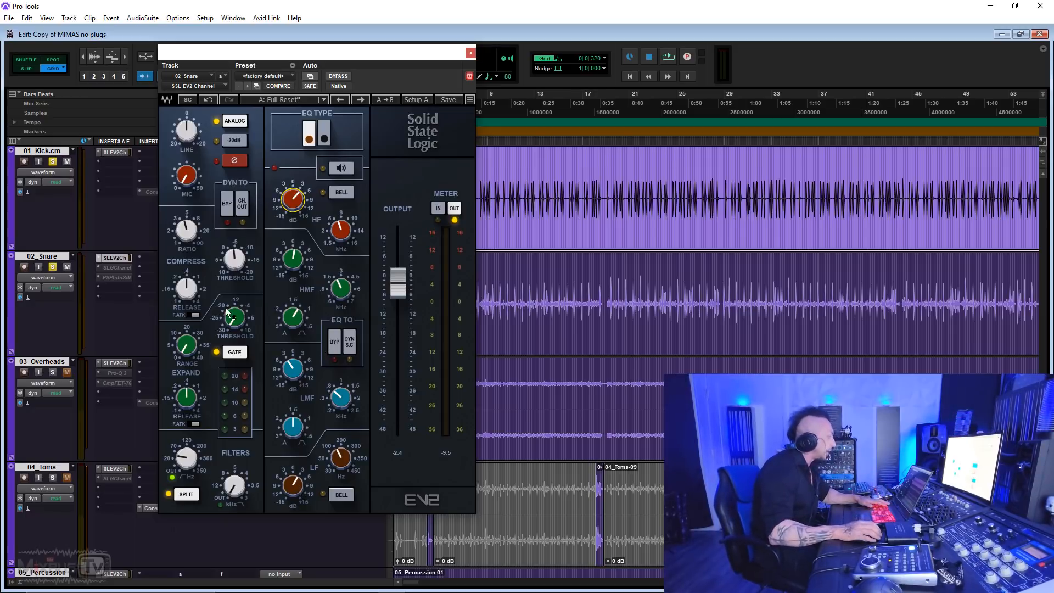
- Solo 03_Overheads, play with its SSL EV2 Channel open, engage the -20dB pad with raised line gain, and set output to -0.6
left_click(53, 372)
key("space")
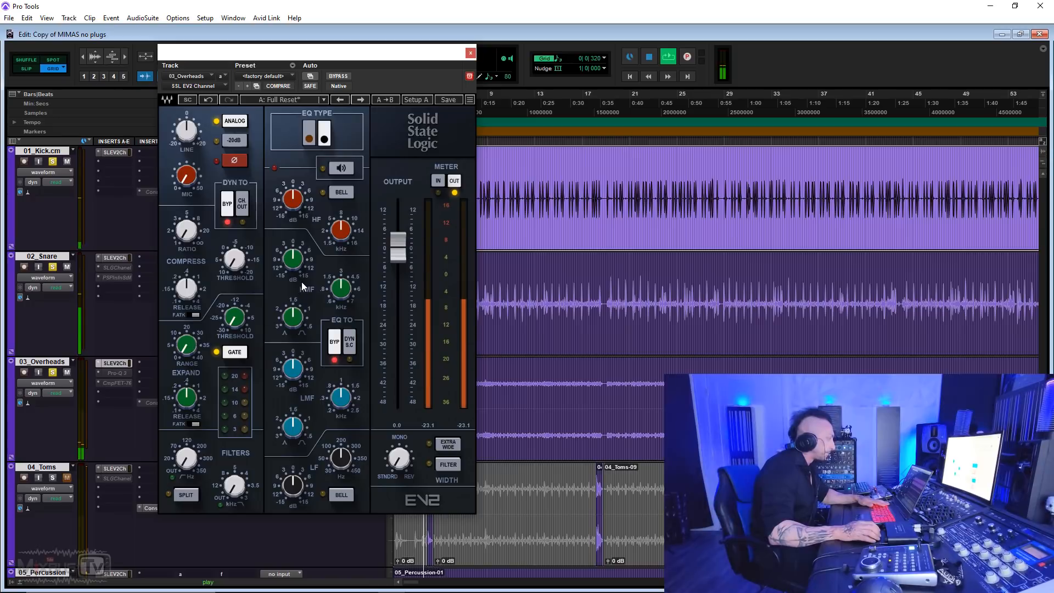
left_click(232, 142)
left_click_drag(190, 133, 190, 83)
left_click_drag(397, 252, 398, 249)
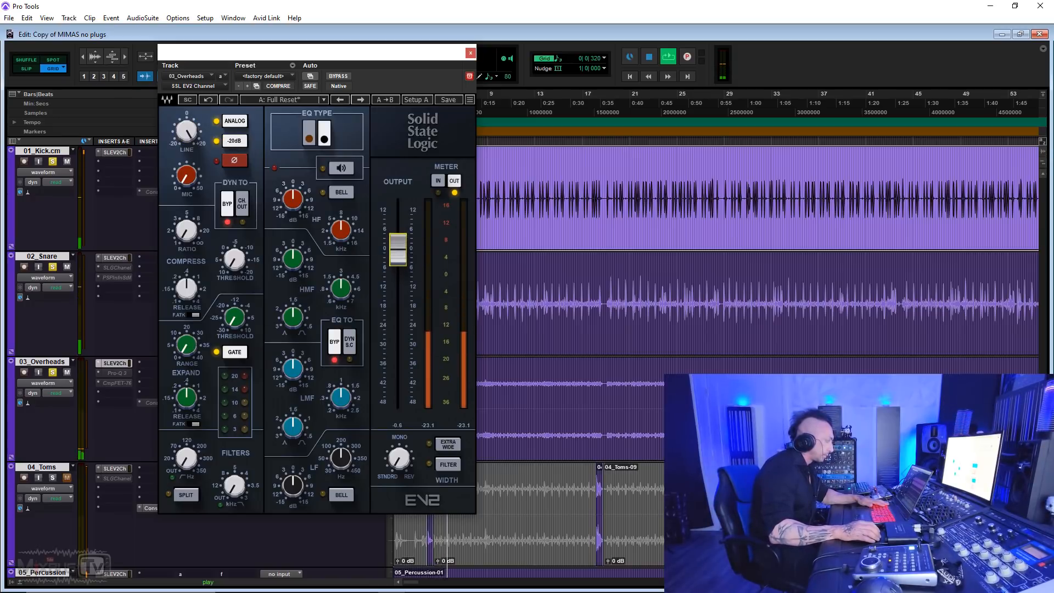
- Cut the overheads' LMF band with a width of 1.19 and boost the LF band as a bell at 154 Hz
left_click_drag(304, 376, 303, 352)
left_click_drag(341, 397, 341, 403)
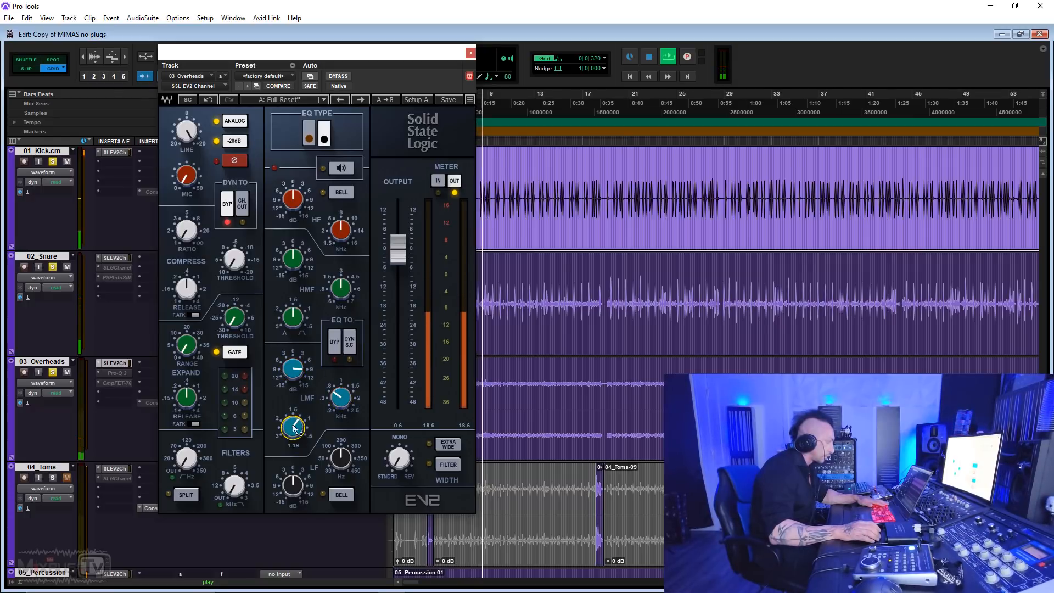
left_click_drag(293, 369, 292, 393)
left_click_drag(293, 485, 340, 472)
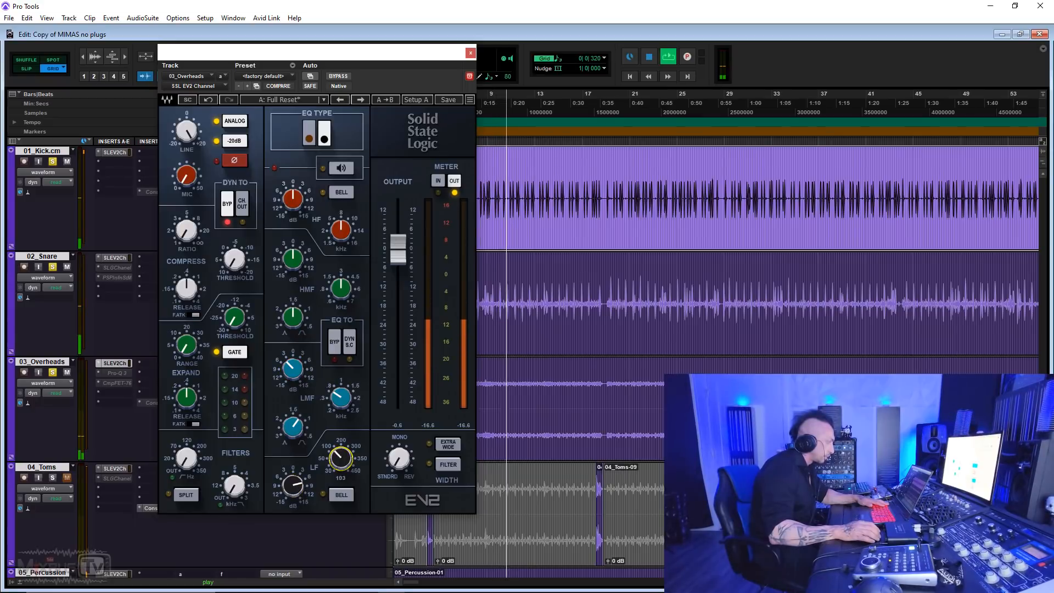
left_click(347, 493)
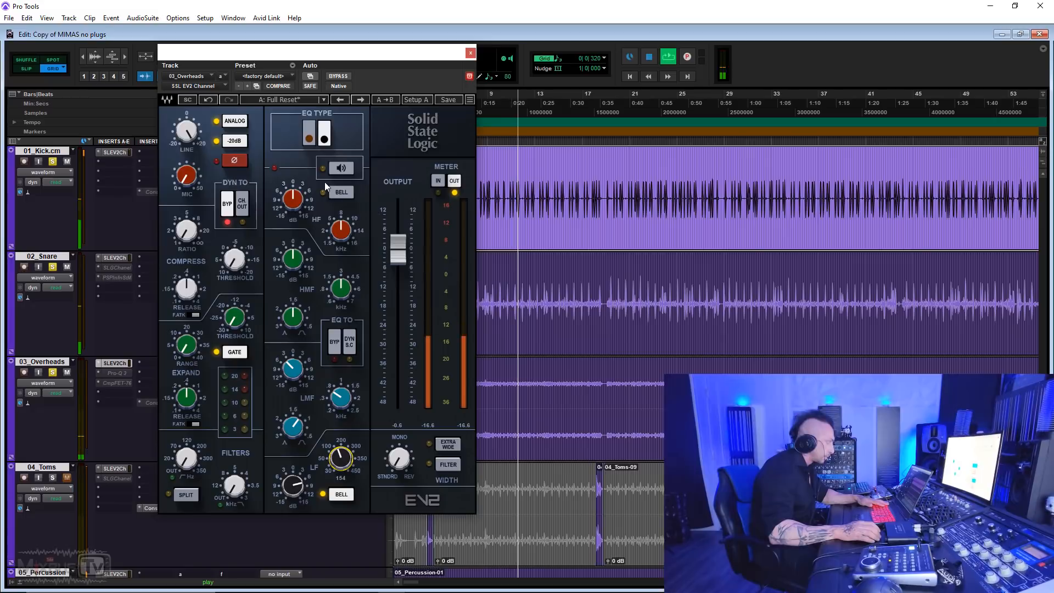
- Switch the overheads to the brown EQ with Split and a high-pass filter, and reduce the LF boost with its bell off
left_click(308, 136)
left_click(186, 496)
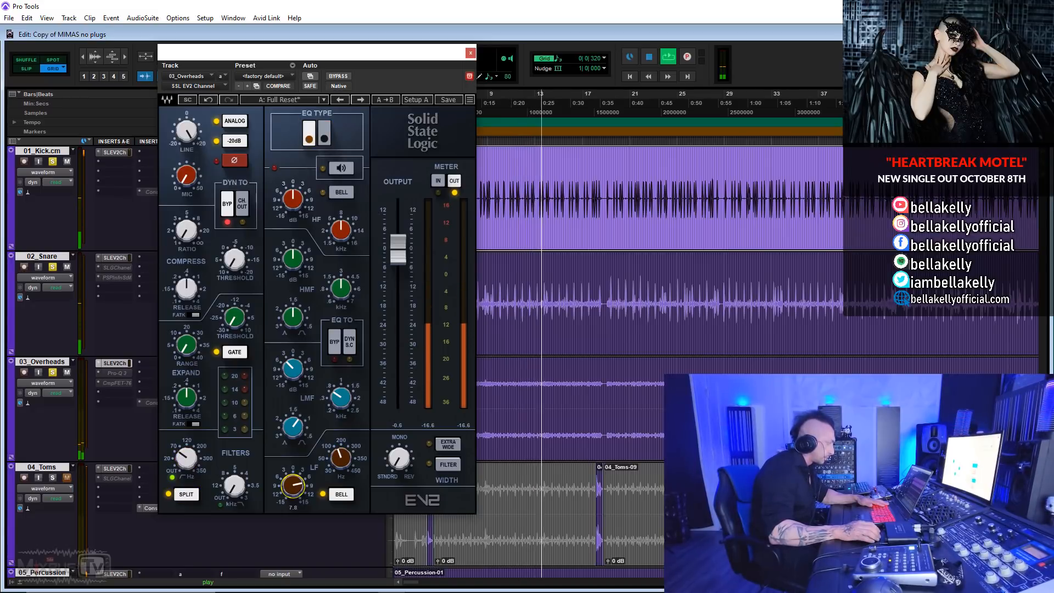
left_click_drag(348, 466, 348, 451)
mouse_move(297, 487)
left_mouse_down()
mouse_move(331, 466)
mouse_move(332, 483)
mouse_move(293, 502)
left_mouse_up()
- Shape the overheads' HMF band with a small boost and raise the HF gain to 7.5 dB
left_click_drag(293, 199, 293, 182)
left_click_drag(342, 228, 342, 236)
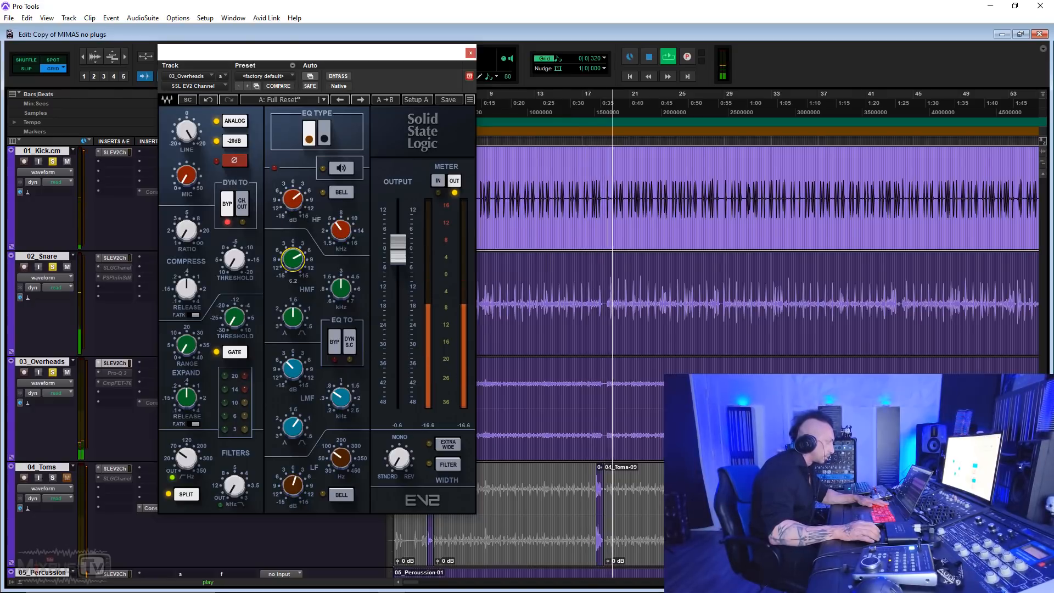
mouse_move(340, 288)
left_mouse_down()
mouse_move(341, 306)
mouse_move(297, 319)
mouse_move(341, 291)
left_mouse_up()
left_click_drag(293, 260, 293, 278)
left_click(300, 204)
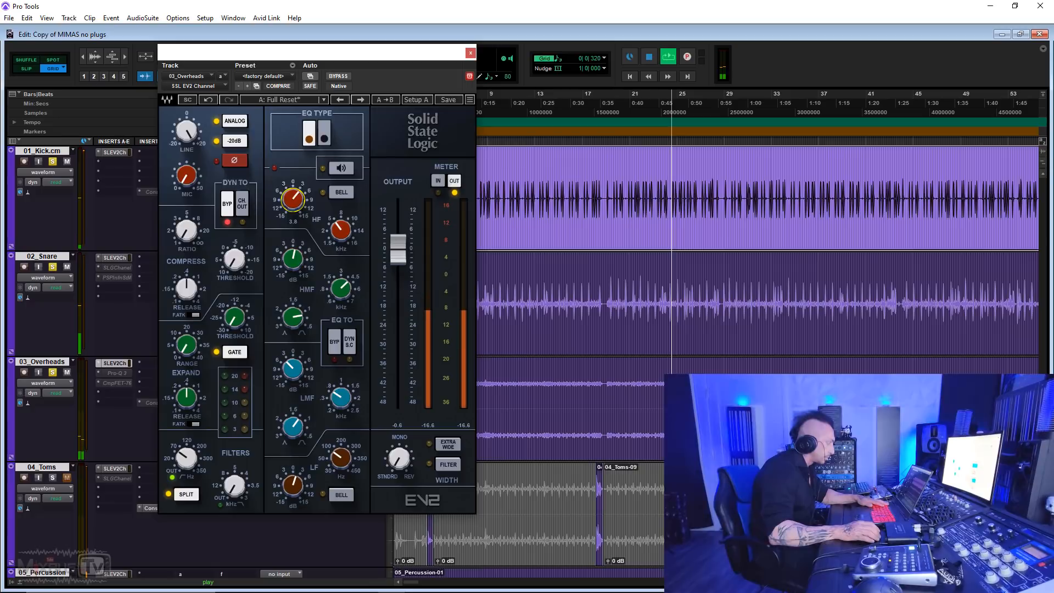
left_click_drag(300, 204, 299, 189)
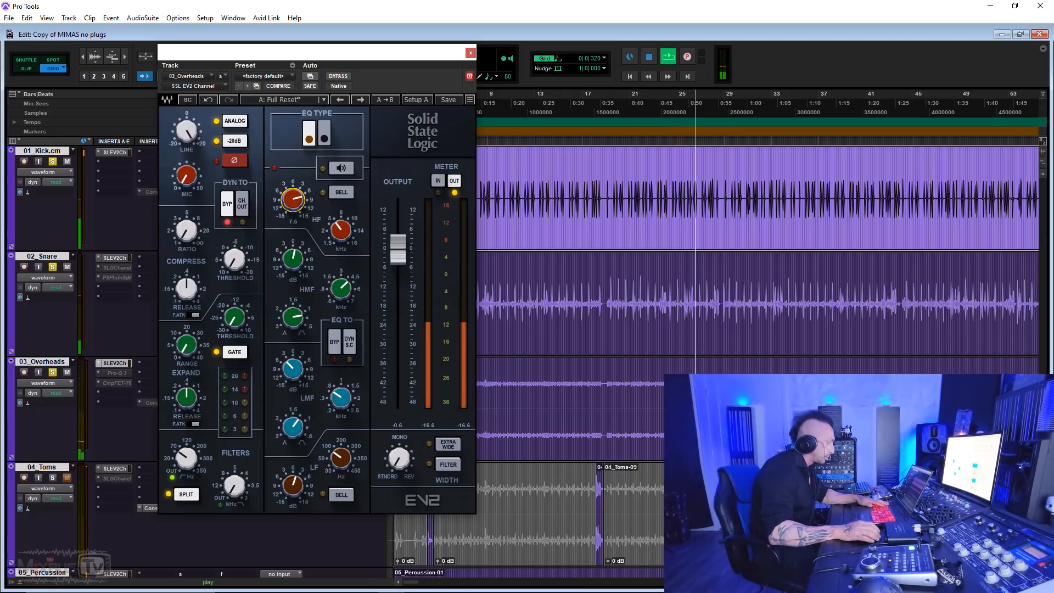
- Apply the low-pass filter to the overheads, trim the HF gain and lower the plug-in output to -2.6
left_click_drag(232, 491, 232, 479)
left_click_drag(297, 203, 297, 210)
mouse_move(398, 248)
left_mouse_down()
mouse_move(398, 400)
mouse_move(398, 256)
mouse_move(406, 258)
left_mouse_up()
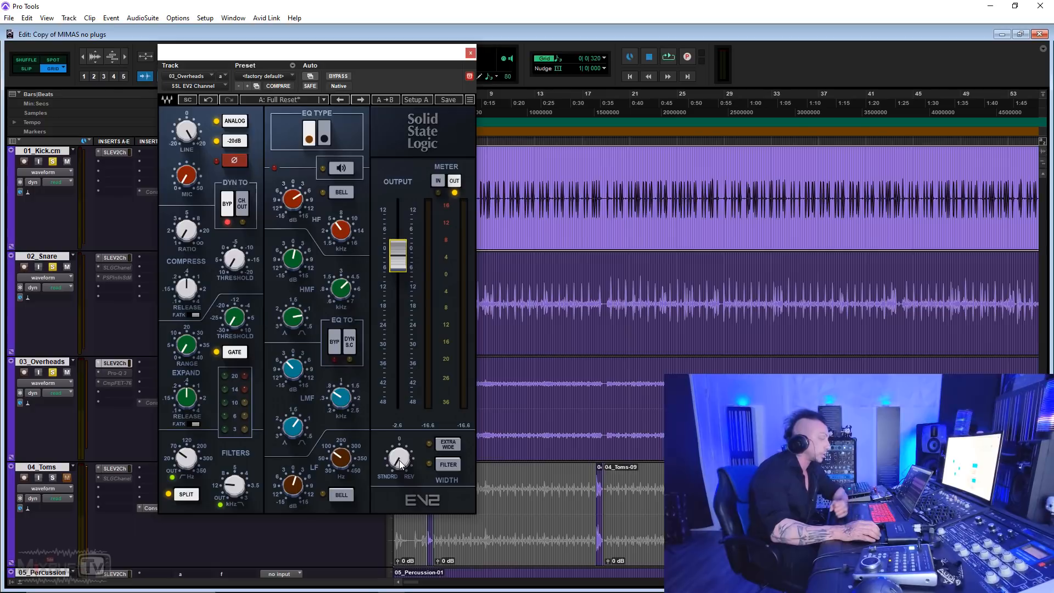
- Try the overheads' width section with Extra Wide and Filter both on, and start playback
left_click_drag(400, 461, 400, 457)
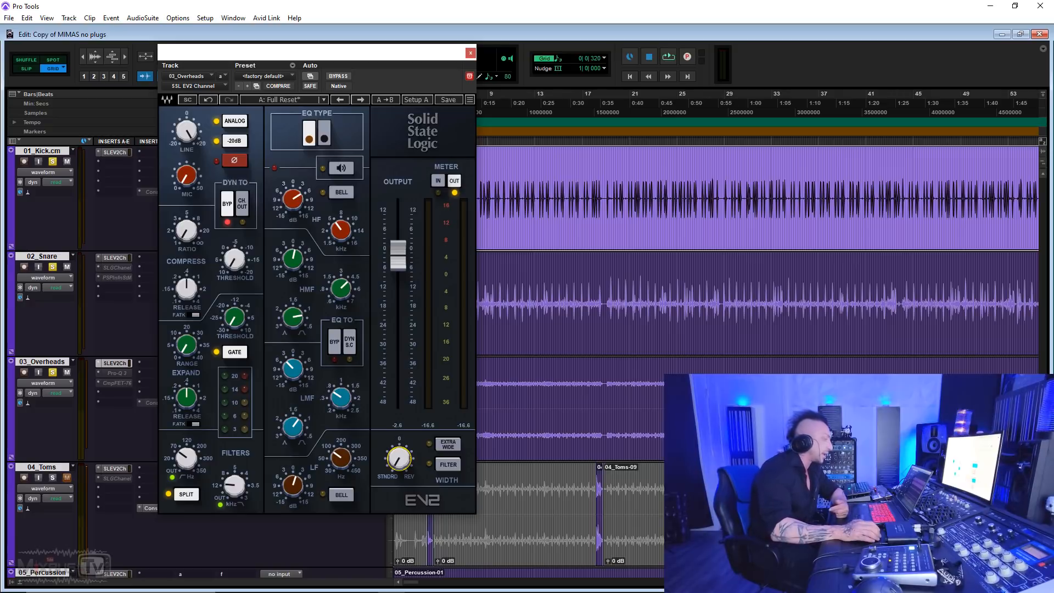
left_click(448, 447)
left_click(450, 465)
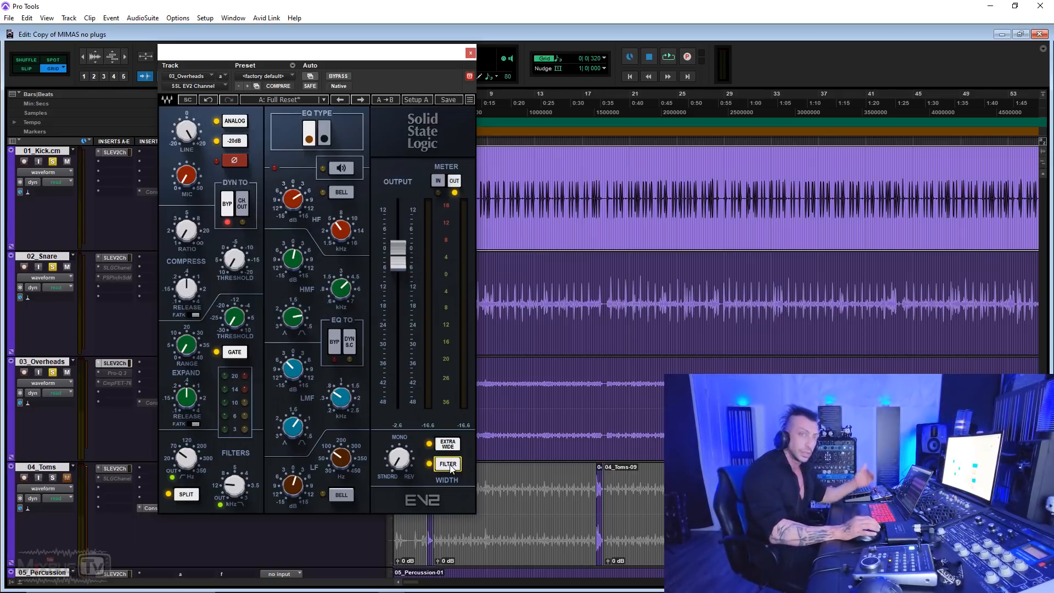
key("space")
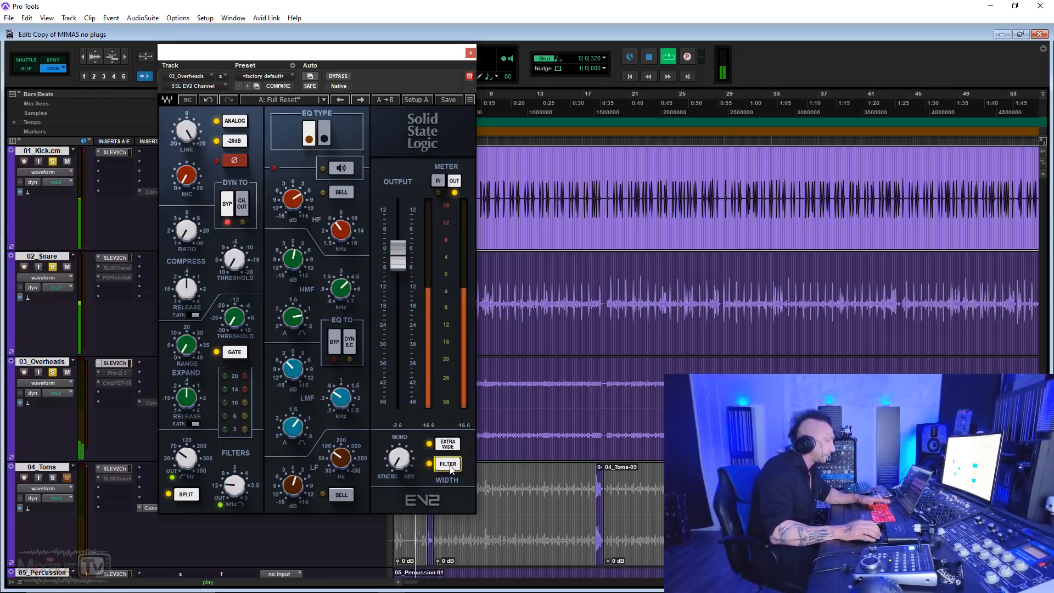
- Compare the overheads' width with Filter and Extra Wide off, try the mono width control, return it to standard and stop playback
left_click(450, 466)
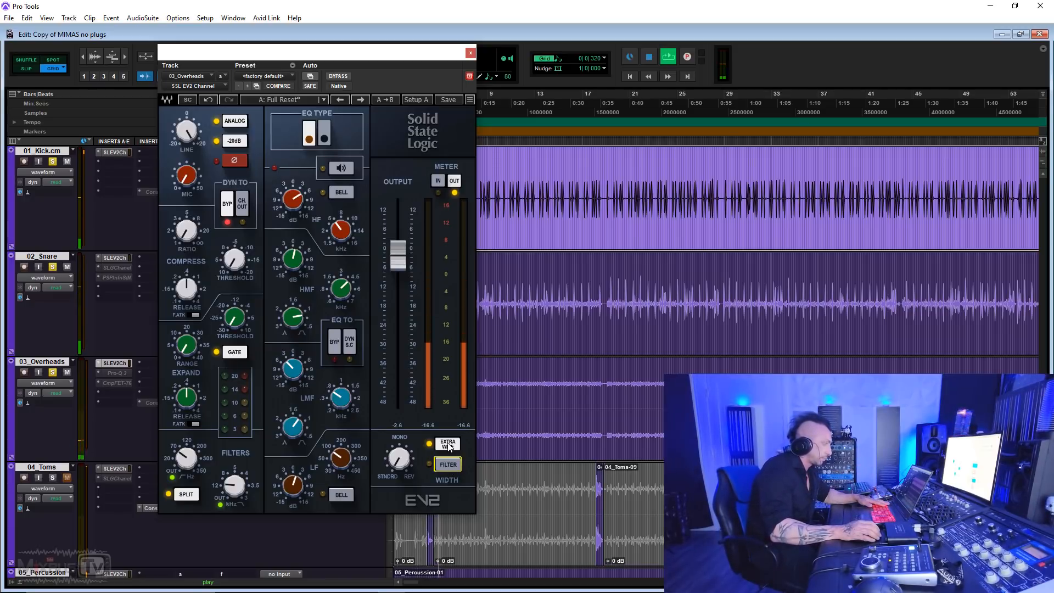
left_click(448, 445)
left_click(448, 446)
left_click_drag(406, 464, 406, 456)
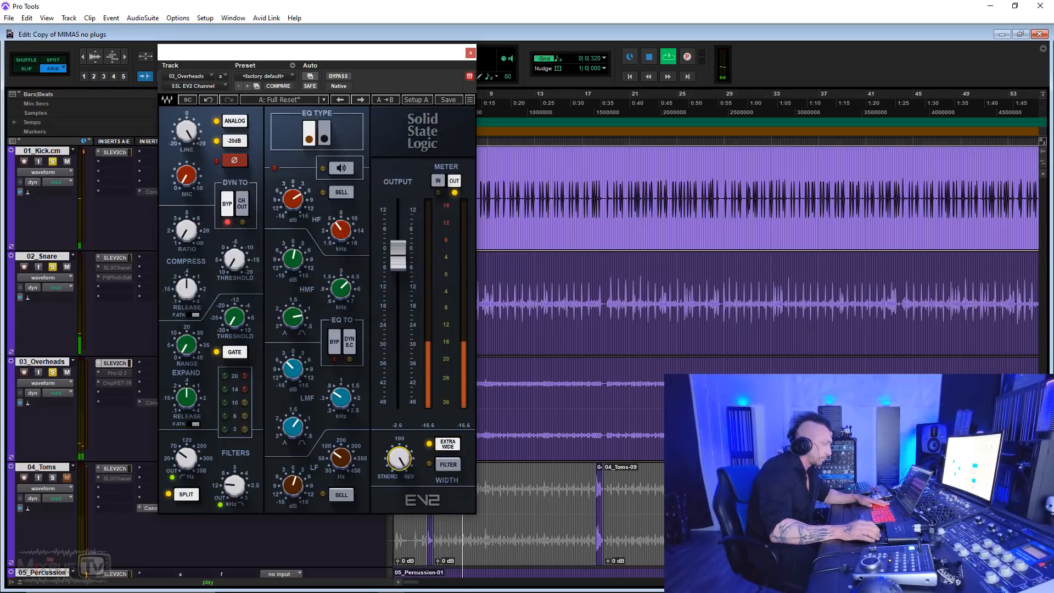
left_click(455, 446)
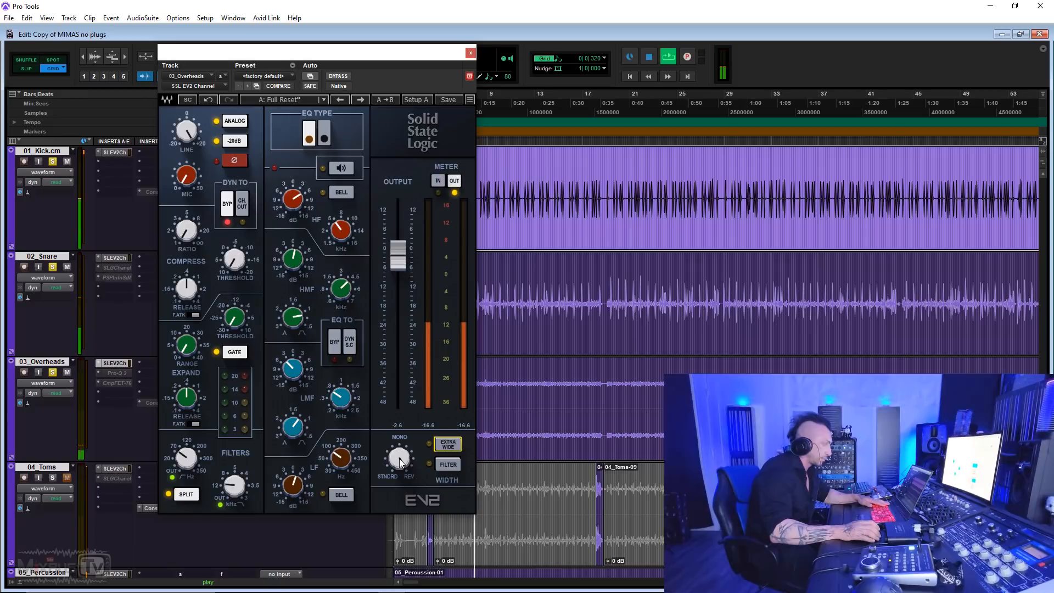
left_click_drag(399, 461, 399, 496)
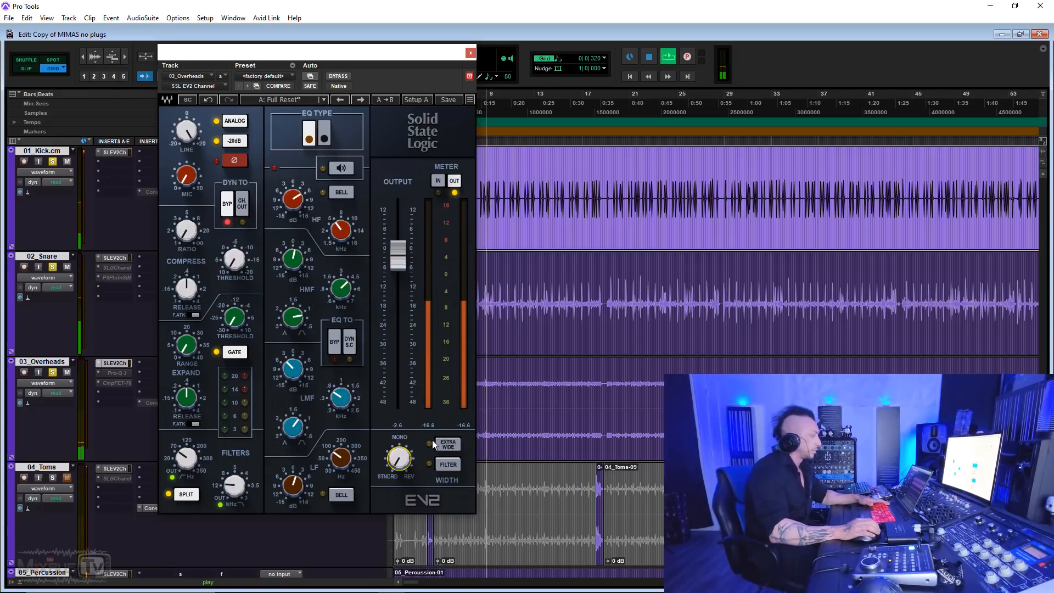
key("space")
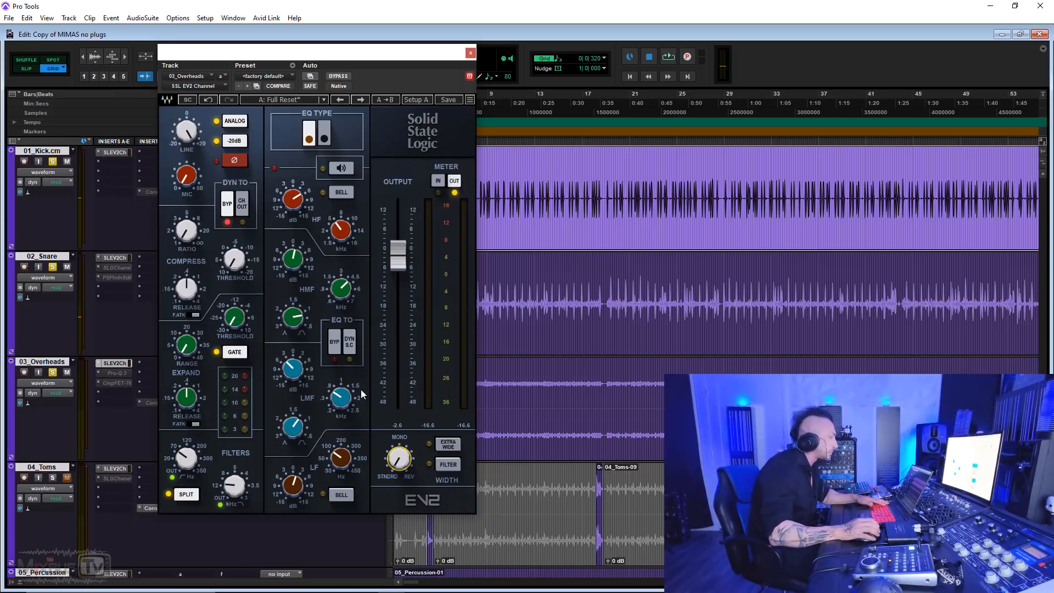
- Close the overheads' plug-in, open the SSL EV2 Channel on 06_Bass, play it soloed and engage the -20dB pad
left_click(470, 54)
scroll(82, 406, "down", 3)
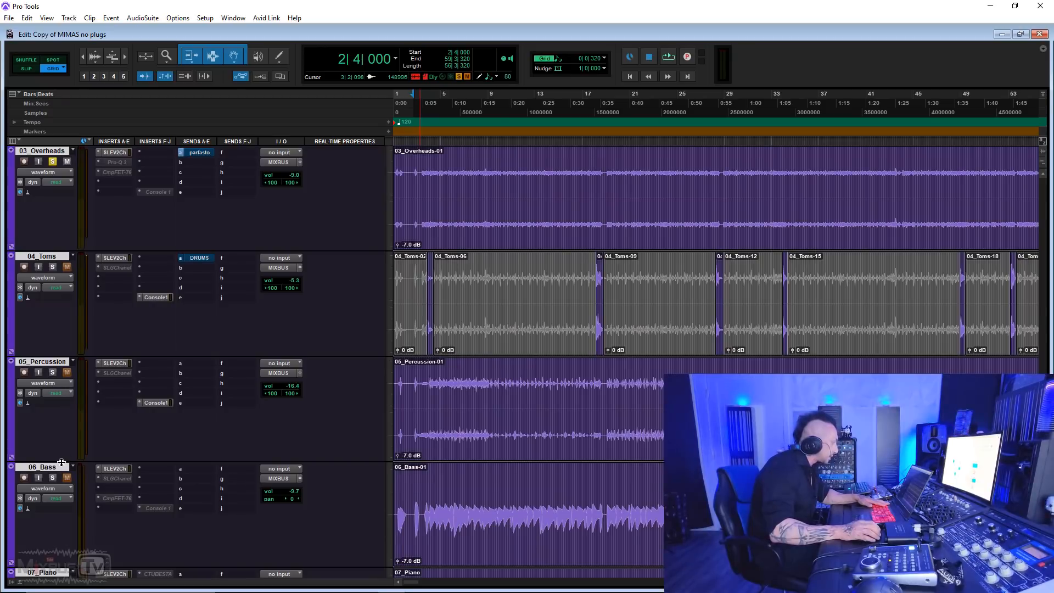
key("space")
left_click(110, 469)
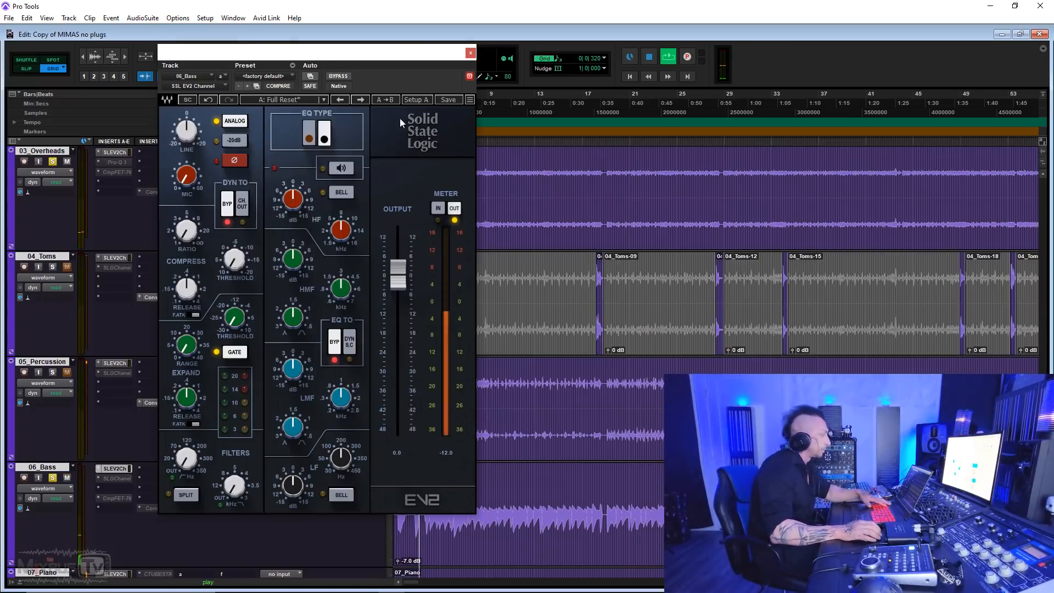
left_click(169, 115)
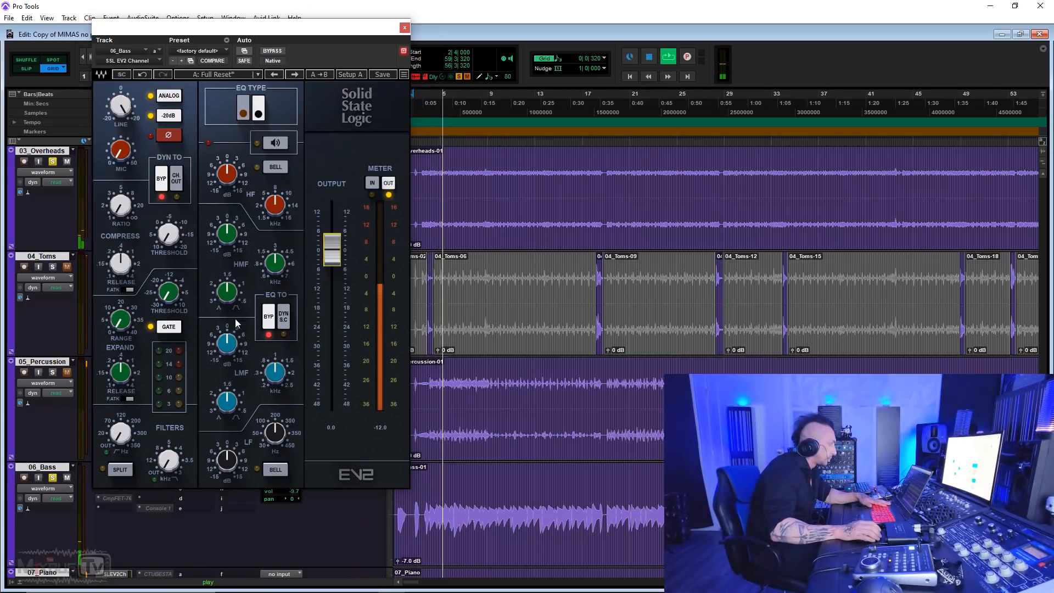
- Enable the bass's EQ, sweep the HMF band with a strong boost, and set its frequency, width and gain
left_click_drag(275, 263, 275, 288)
left_click_drag(226, 234, 227, 192)
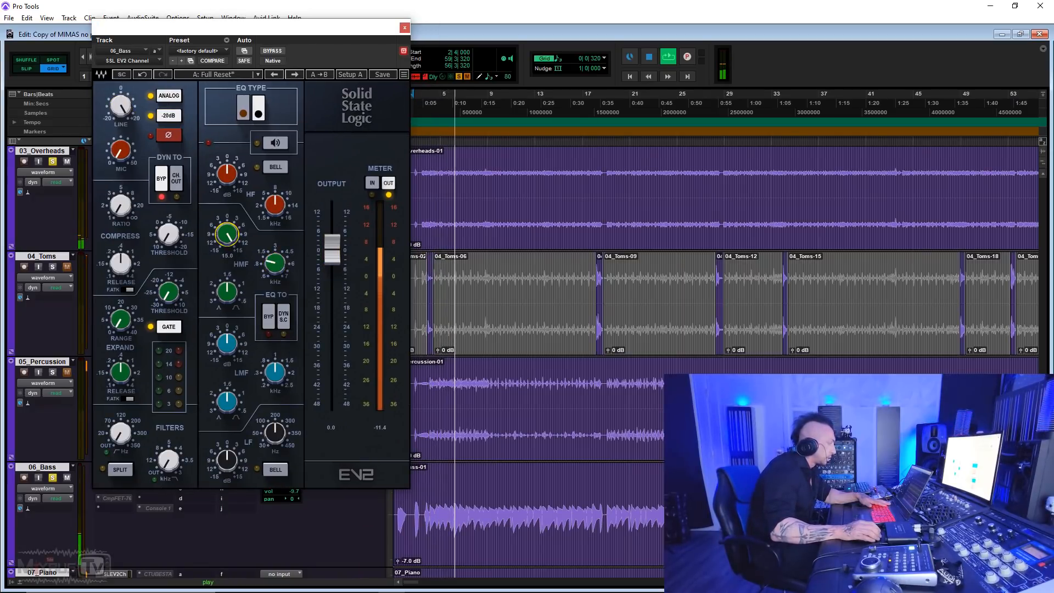
left_click_drag(275, 258, 275, 271)
left_click_drag(228, 234, 228, 242)
left_click_drag(227, 292, 227, 287)
left_click_drag(227, 235, 227, 233)
- Boost the bass's HF band as a bell at a low frequency and trim the HF and HMF gains
left_click_drag(274, 205, 274, 220)
left_click_drag(227, 175, 228, 166)
left_click(272, 169)
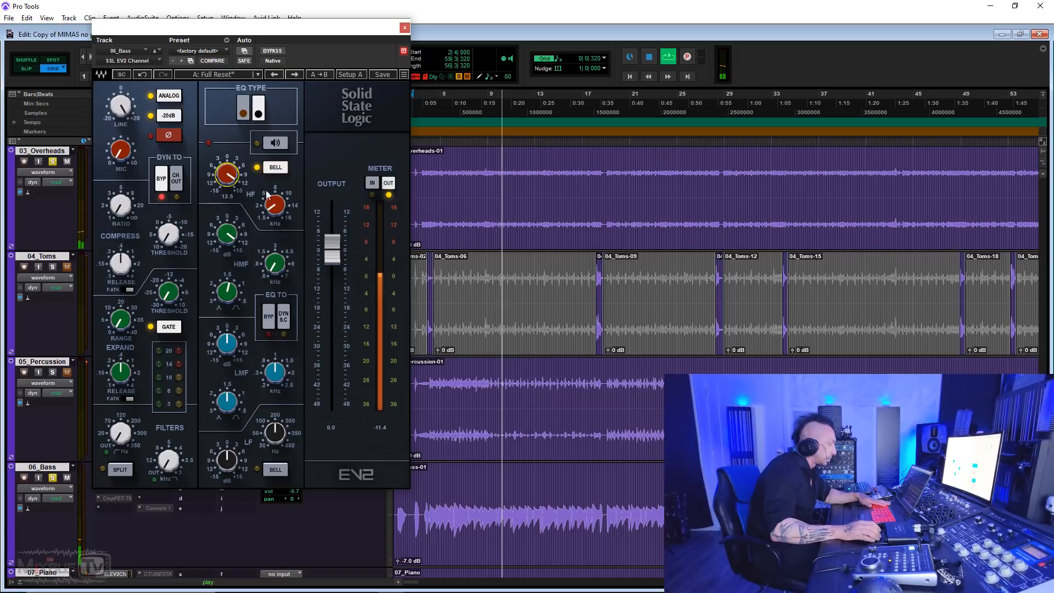
left_click_drag(275, 206, 275, 202)
left_click_drag(229, 174, 230, 179)
left_click_drag(230, 234, 230, 240)
left_click_drag(233, 174, 234, 178)
left_click_drag(230, 235, 230, 237)
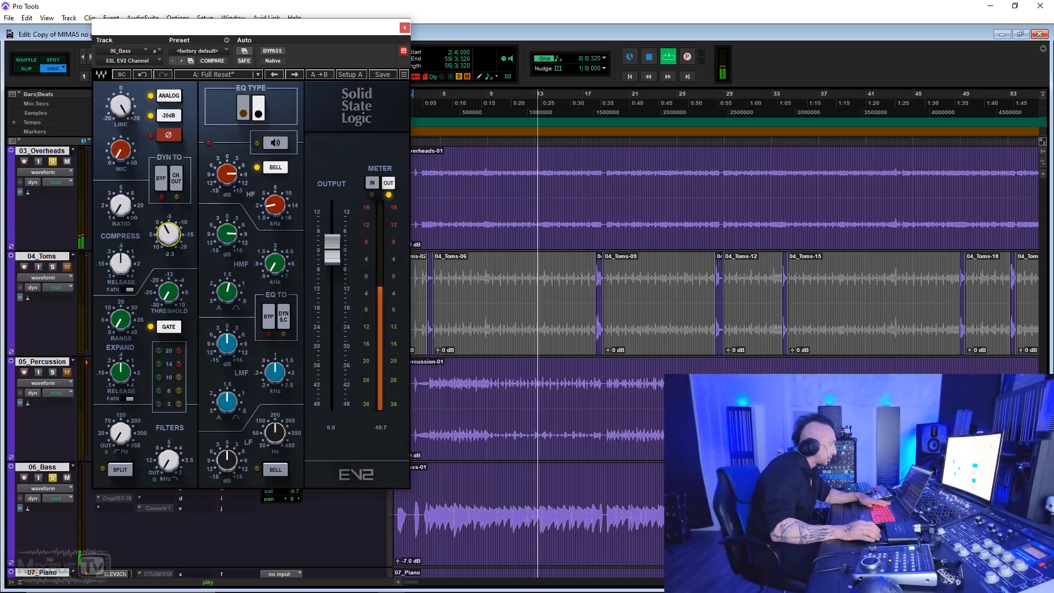
- Engage the bass's compression with a lower threshold, reduce the HF and HMF boosts, and lower the output to -6.0 dB
left_click(120, 205)
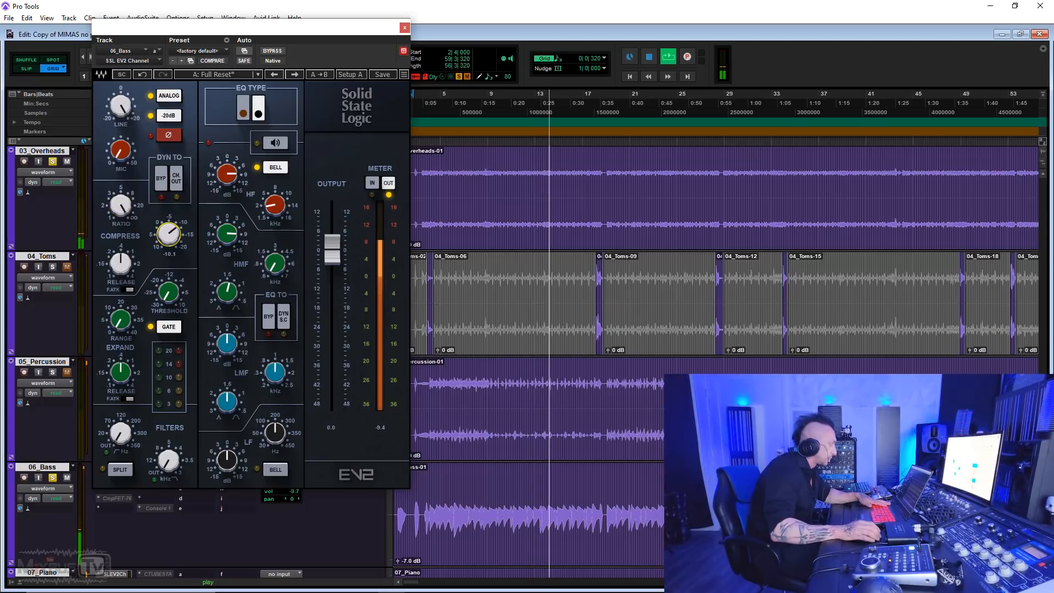
left_click(176, 178)
left_click_drag(169, 234, 220, 233)
left_click_drag(227, 178, 230, 219)
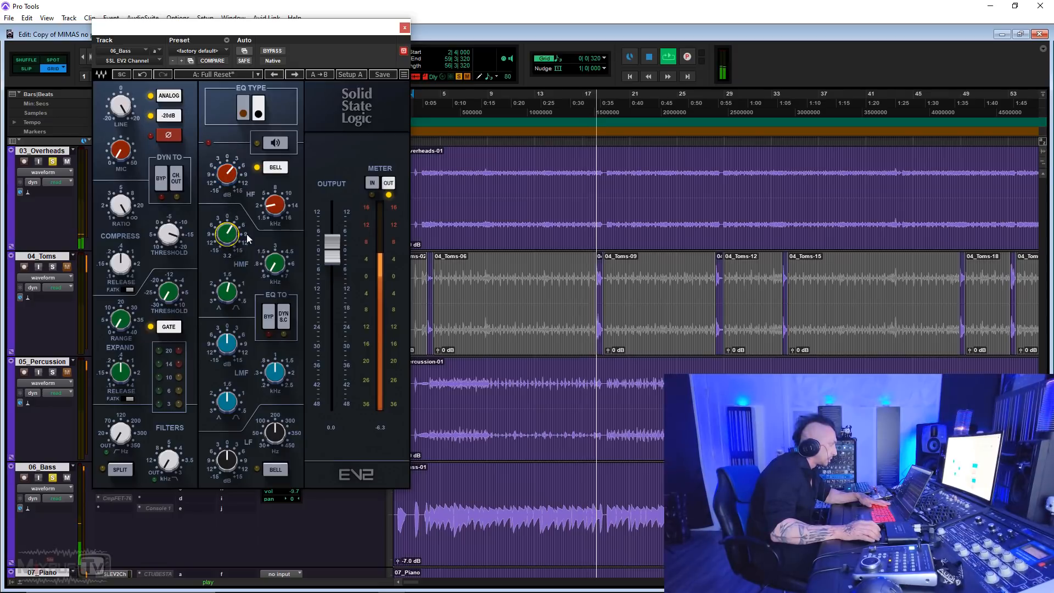
left_click_drag(332, 248, 332, 269)
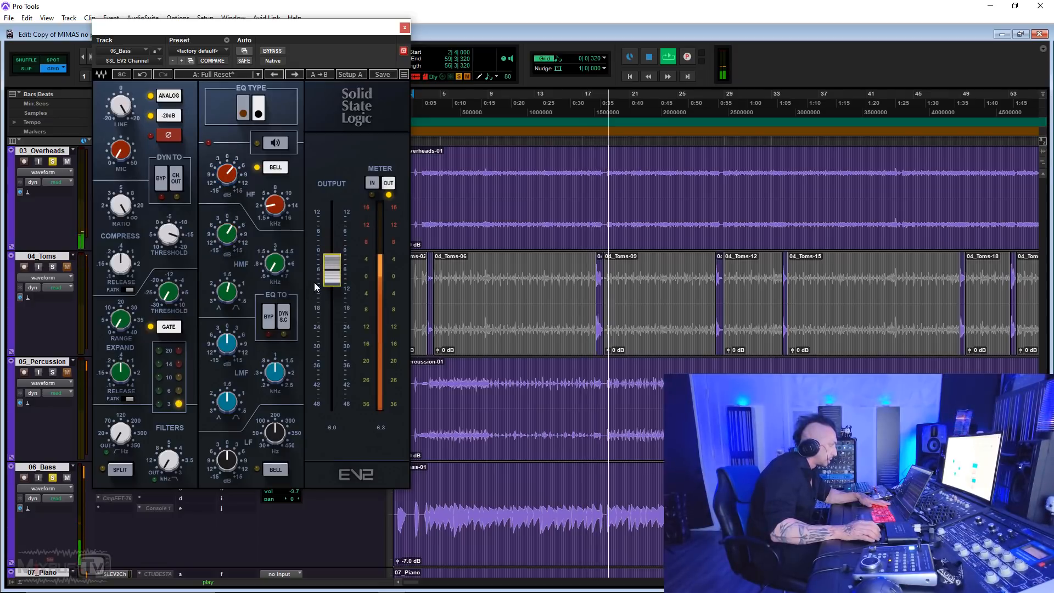
- Boost the bass's LF band as a bell at 99 Hz and compare it using the brown EQ type
left_click(274, 468)
double_click(273, 431)
left_click_drag(272, 429, 244, 456)
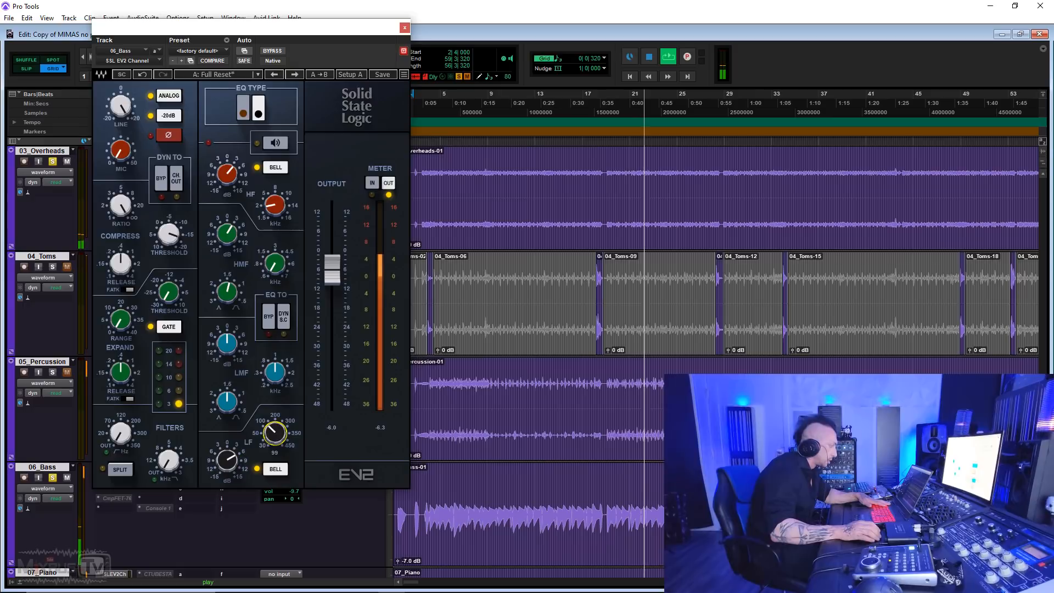
left_click(256, 114)
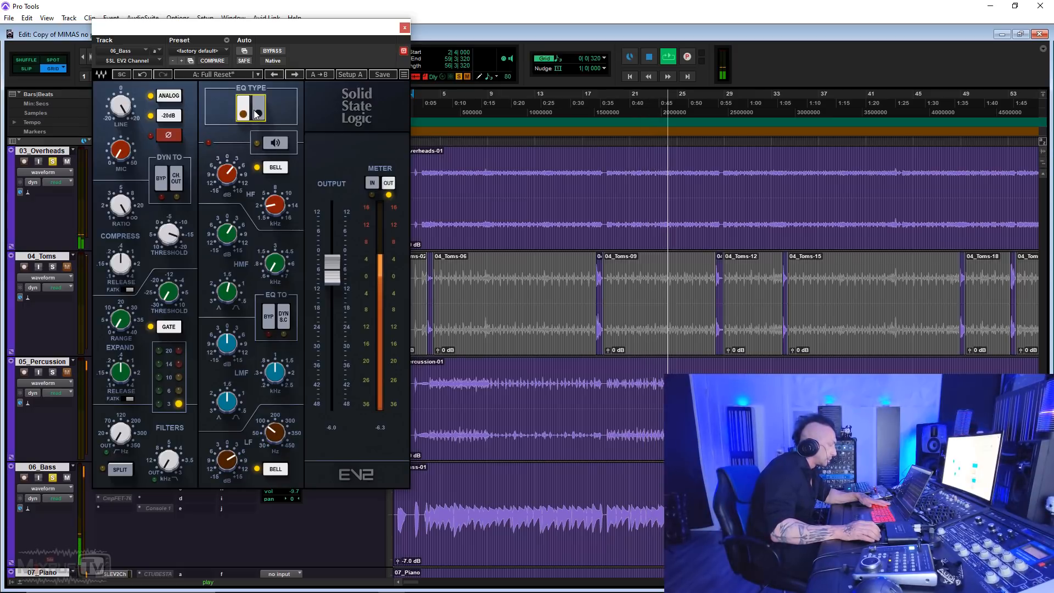
left_click(258, 114)
left_click(271, 431)
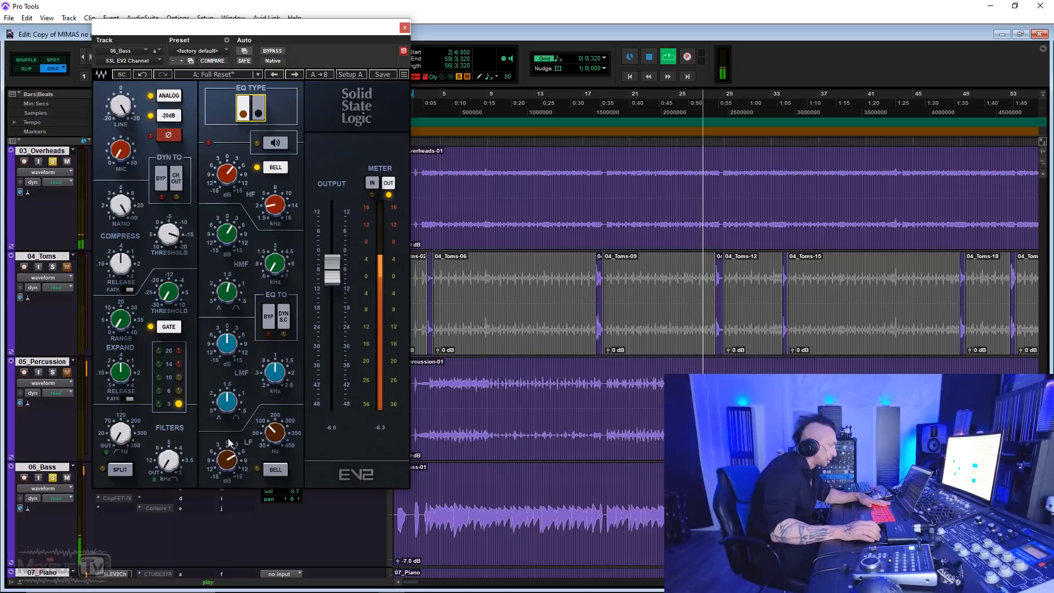
- Return the bass's EQ to the black type and trim the gains to 2.4 for HF and 1.6 for HMF
left_click(242, 120)
left_click_drag(225, 173, 225, 179)
left_click_drag(226, 234, 226, 240)
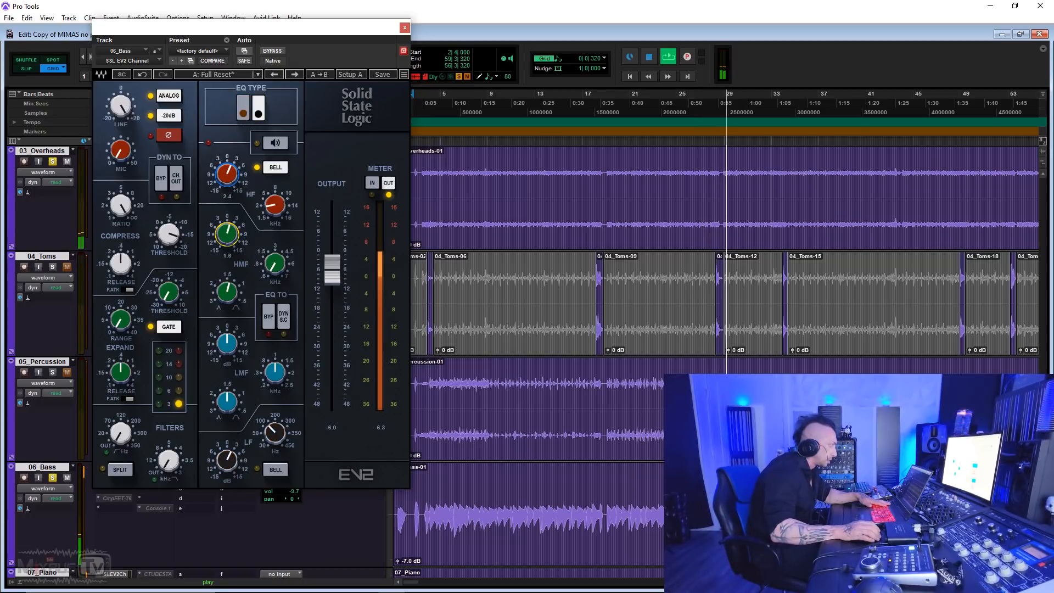
- Compare the brown EQ with the LF bell on, return to black, and set the bass's high-pass filter to 19.3 Hz with Split
left_click(243, 115)
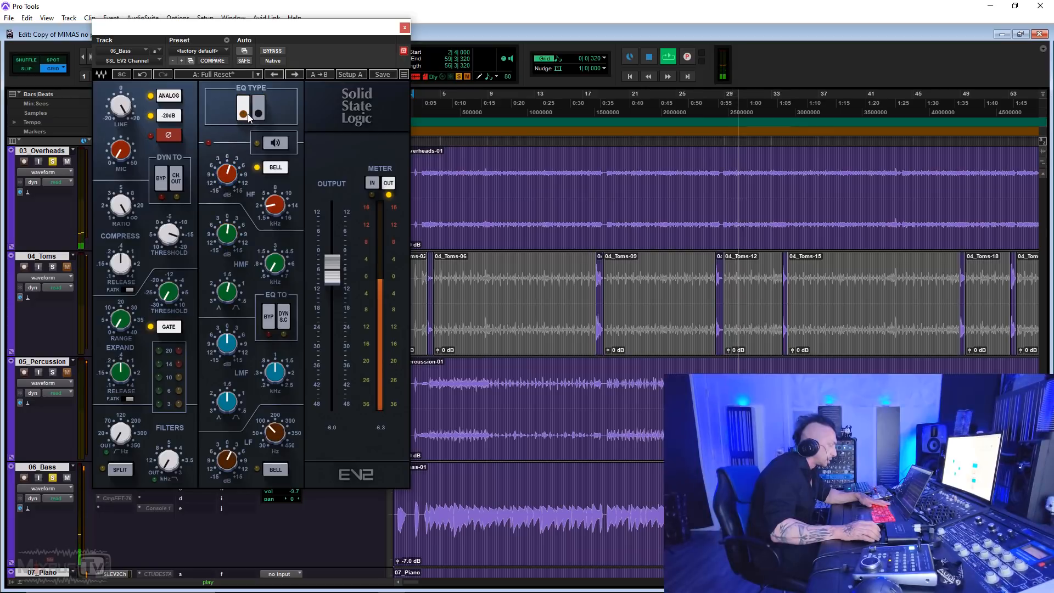
left_click(275, 468)
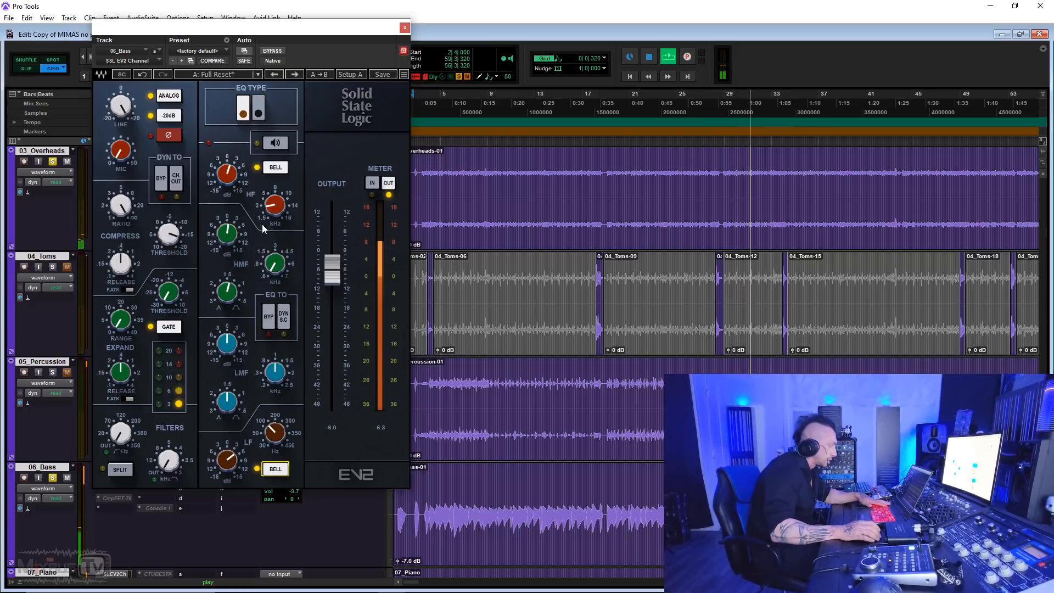
left_click(264, 113)
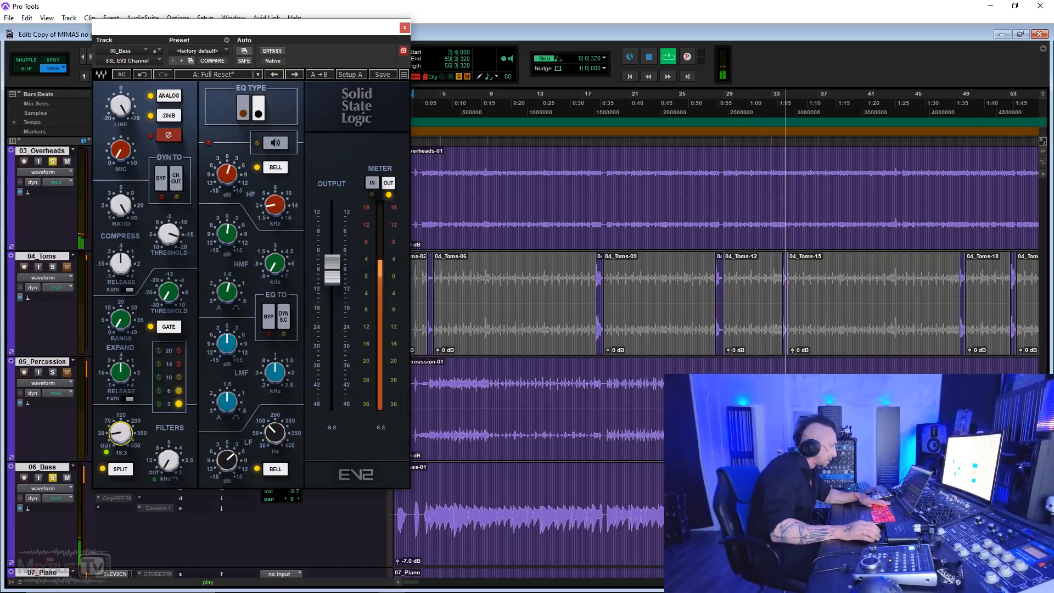
- Fine-tune the bass's compressor threshold, replay the track from the start, and set the HF gain to 2.9
left_click(166, 243)
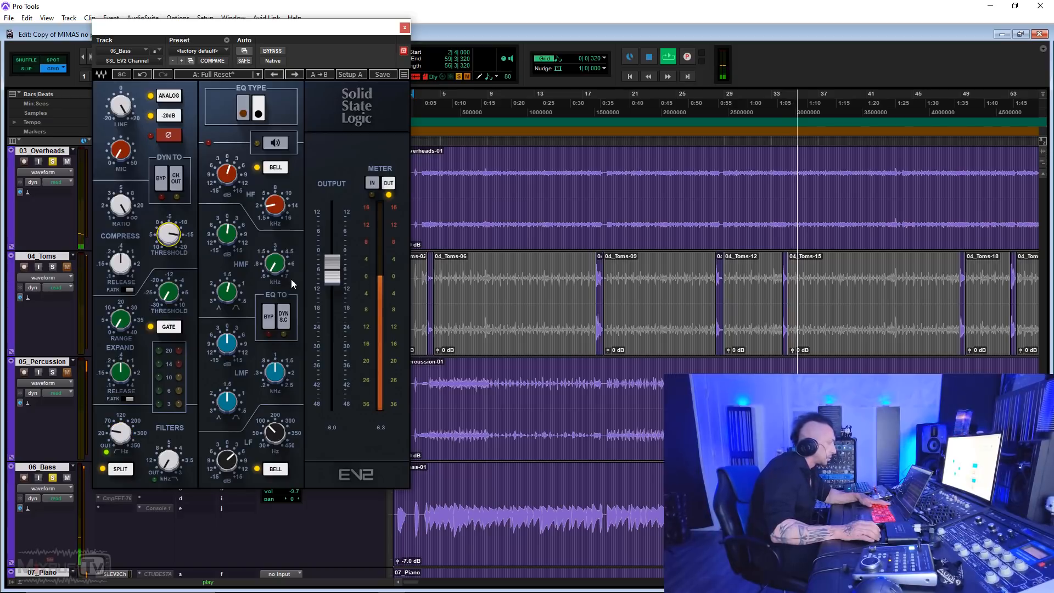
key("space")
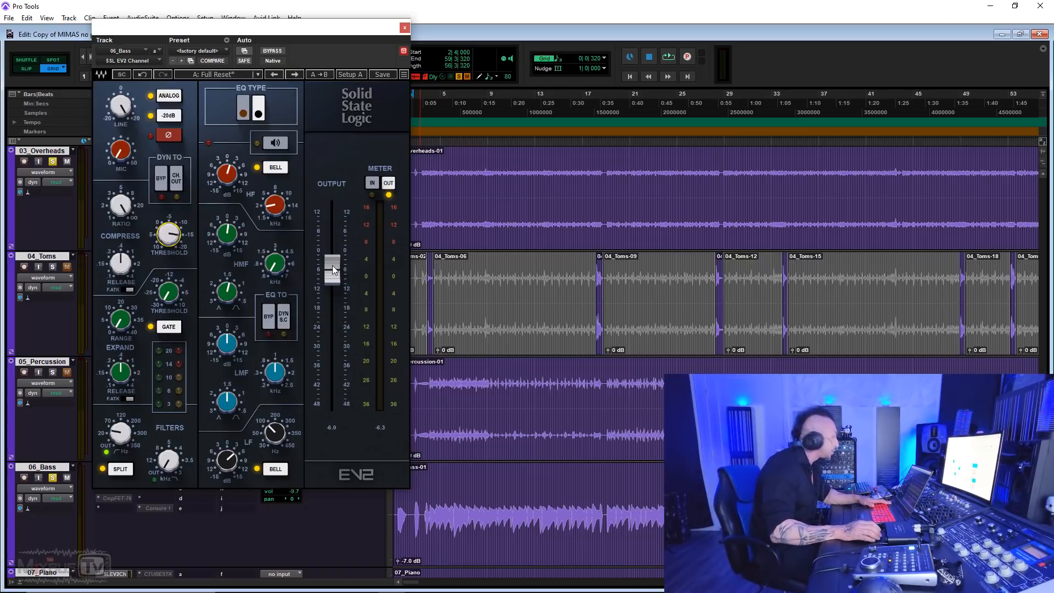
key("space")
mouse_move(333, 270)
left_mouse_down()
mouse_move(334, 406)
mouse_move(333, 268)
left_mouse_up()
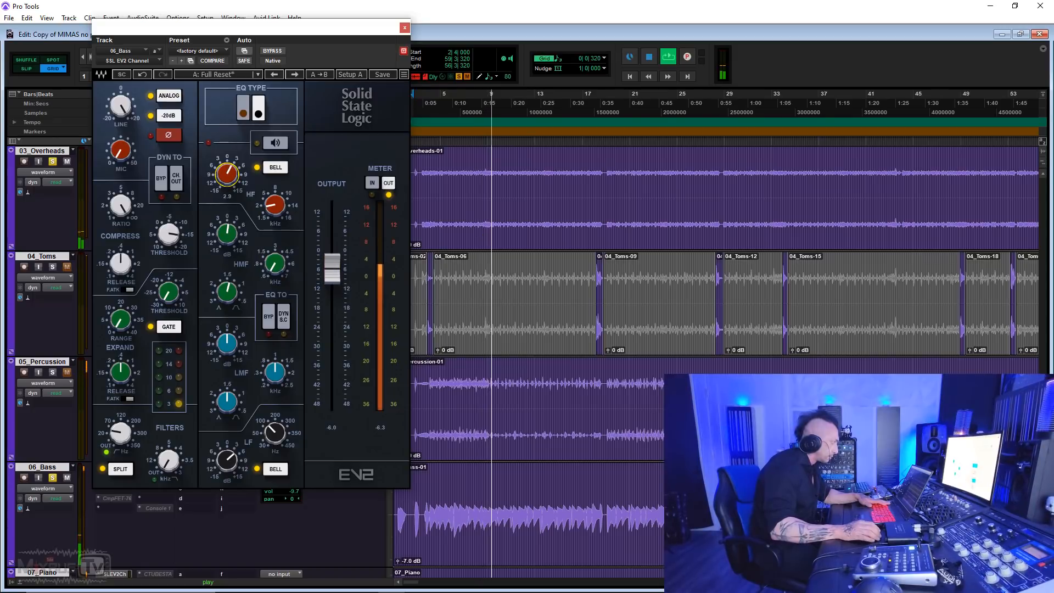
- Open the SSL EV2 Channel on 07_Piano, sweep the LMF band to a low-mid frequency, and cut it by 3.9 dB
left_click(404, 28)
scroll(130, 306, "down", 2)
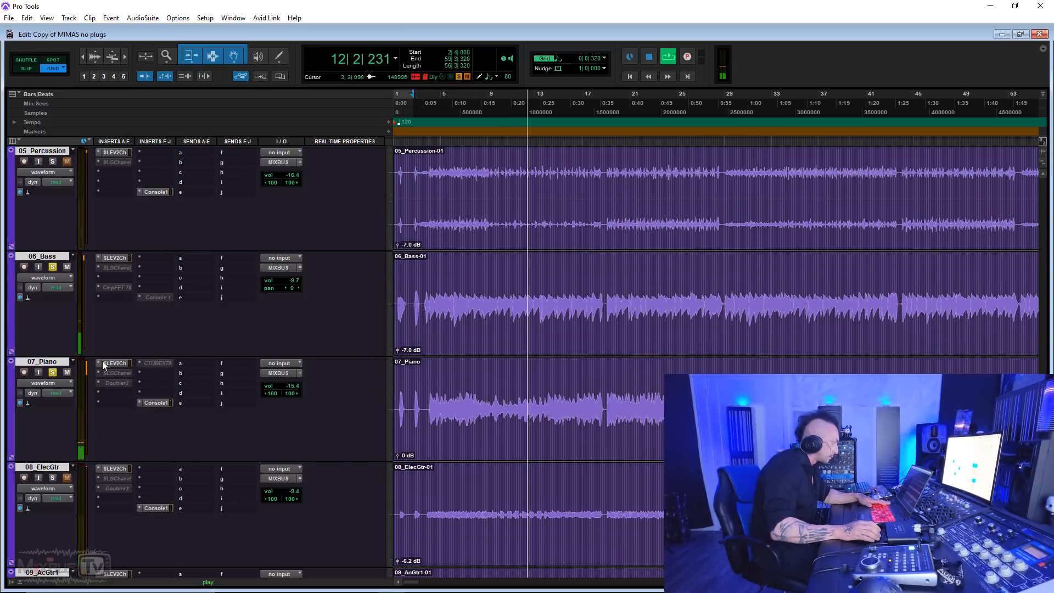
left_click(110, 363)
left_click_drag(227, 347, 228, 310)
left_click_drag(275, 373, 275, 391)
left_click_drag(227, 345, 227, 384)
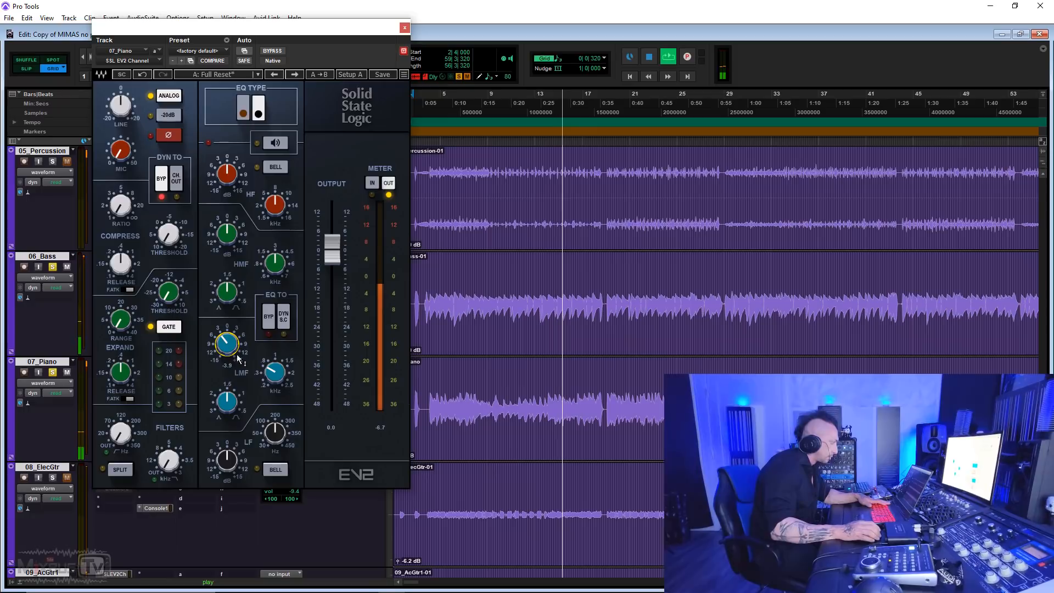
- Boost the piano's LF band, switch the EQ to the brown type, and set the LF frequency to 110 Hz
left_click_drag(232, 459, 275, 428)
left_click(245, 111)
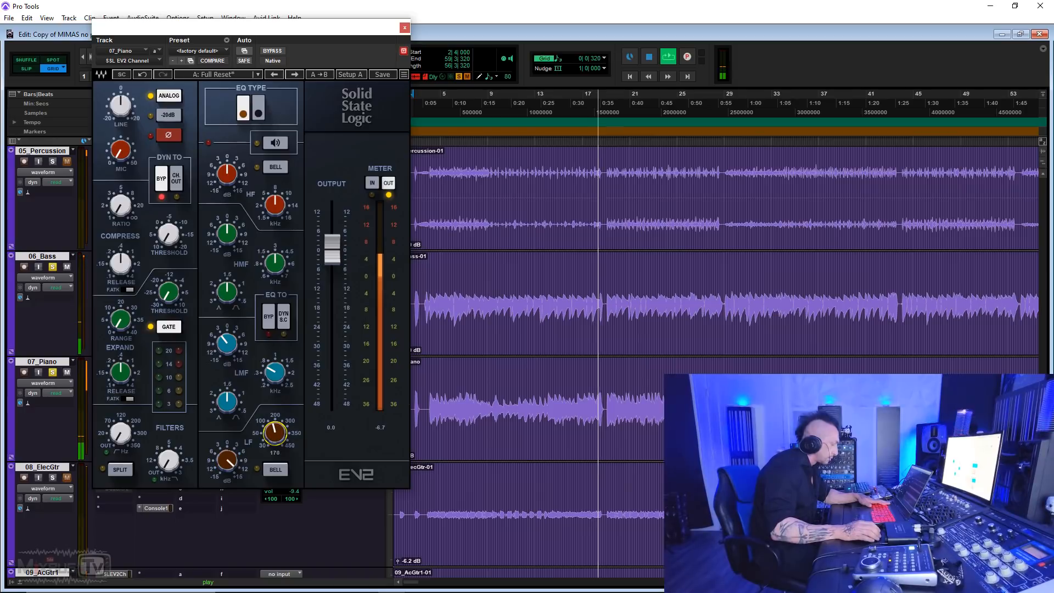
left_click_drag(228, 461, 228, 473)
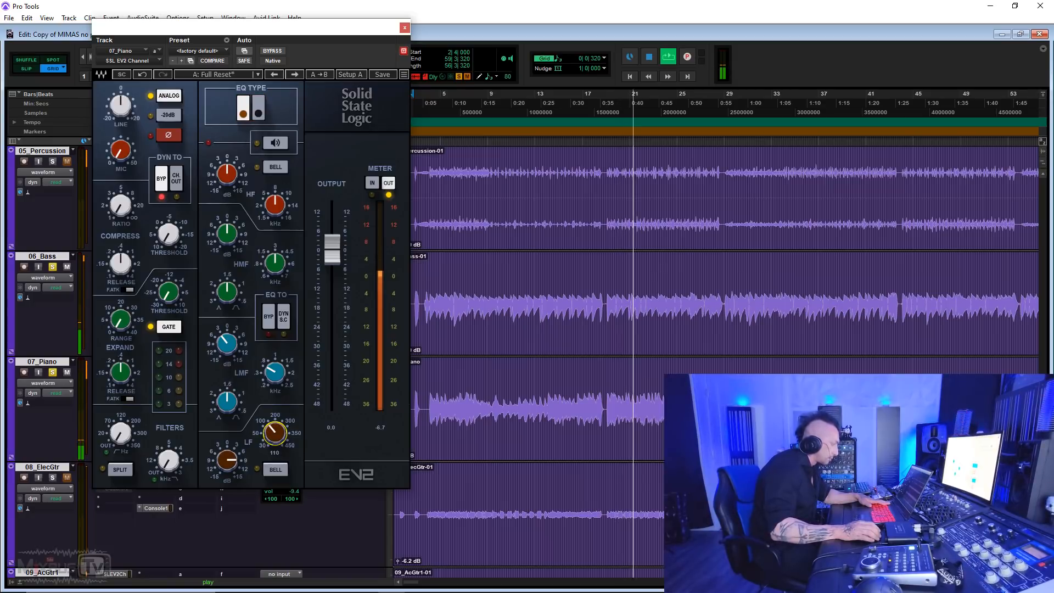
left_click_drag(227, 460, 228, 466)
- Enable Split on the piano, raise the high-pass filter, and set the LF gain to 6.0
left_click(113, 467)
left_click_drag(121, 433, 121, 436)
left_click_drag(239, 469, 239, 467)
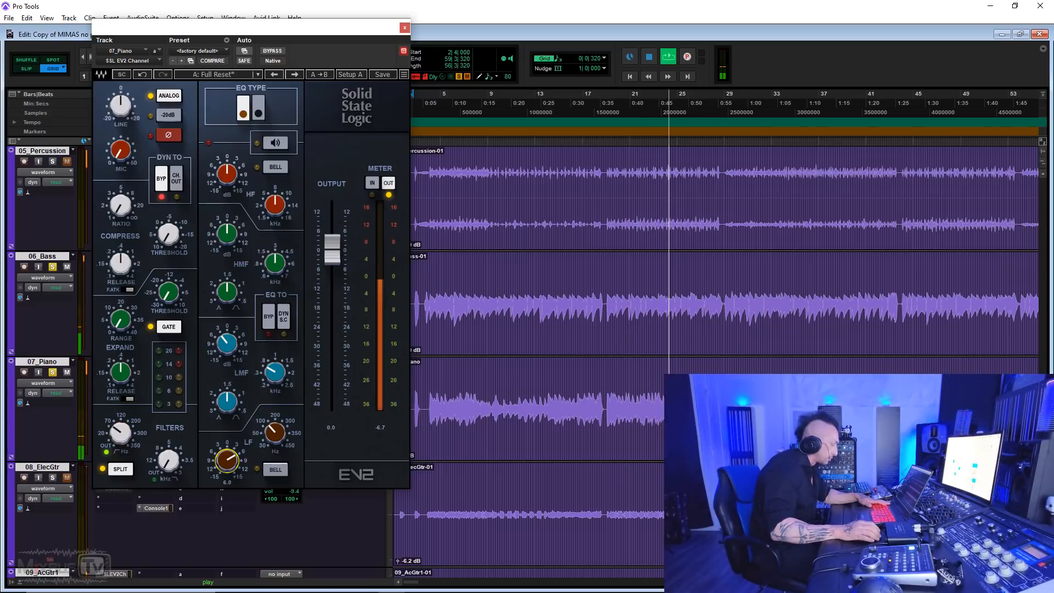
- Try an HMF boost on the piano, then boost the HF band with a lowered frequency
left_click_drag(226, 234, 227, 230)
left_click_drag(227, 169, 226, 163)
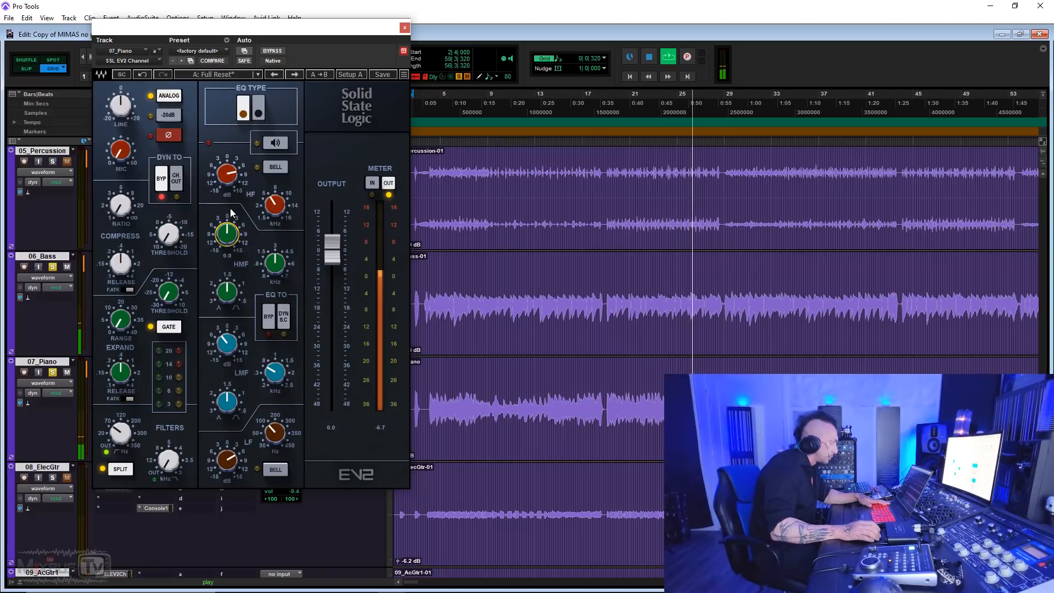
left_click_drag(231, 186, 231, 174)
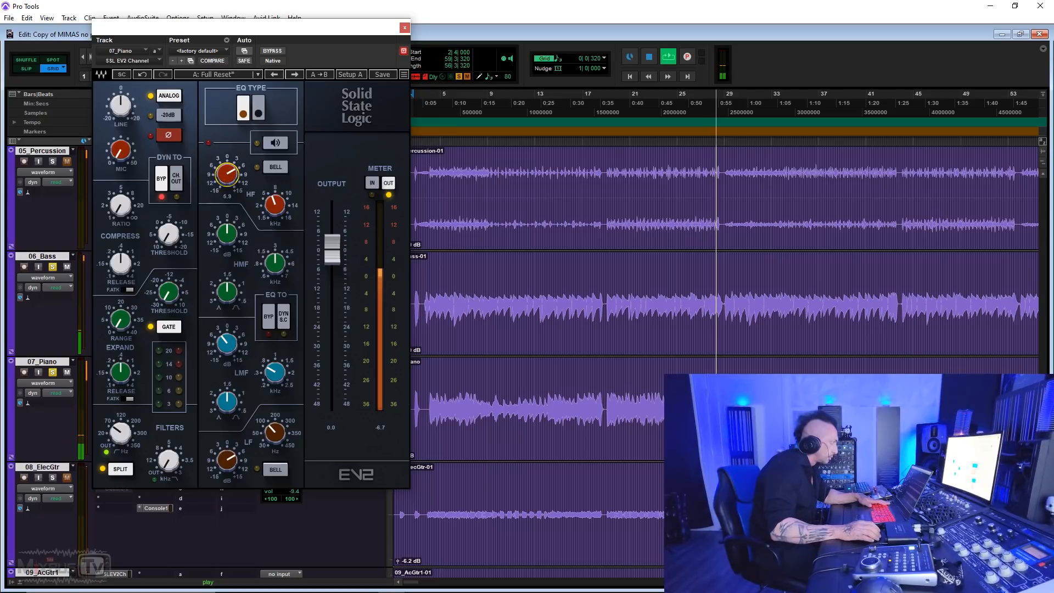
- Take the piano's dynamics out of bypass, set HMF gain to 3.6, HF to 2.3 and output to -1.0, and stop playback
left_click(162, 185)
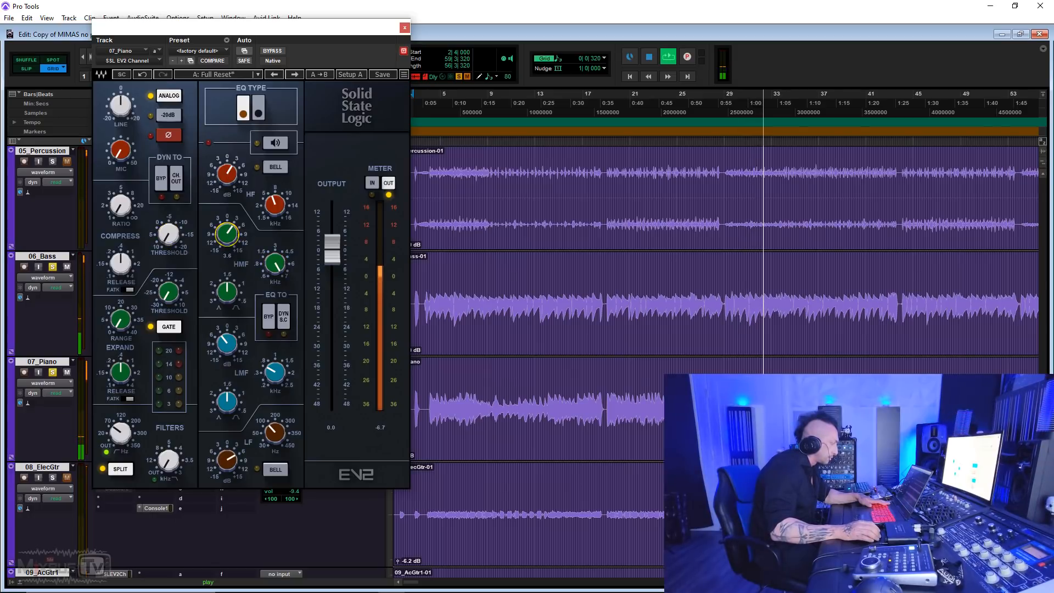
left_click(223, 183)
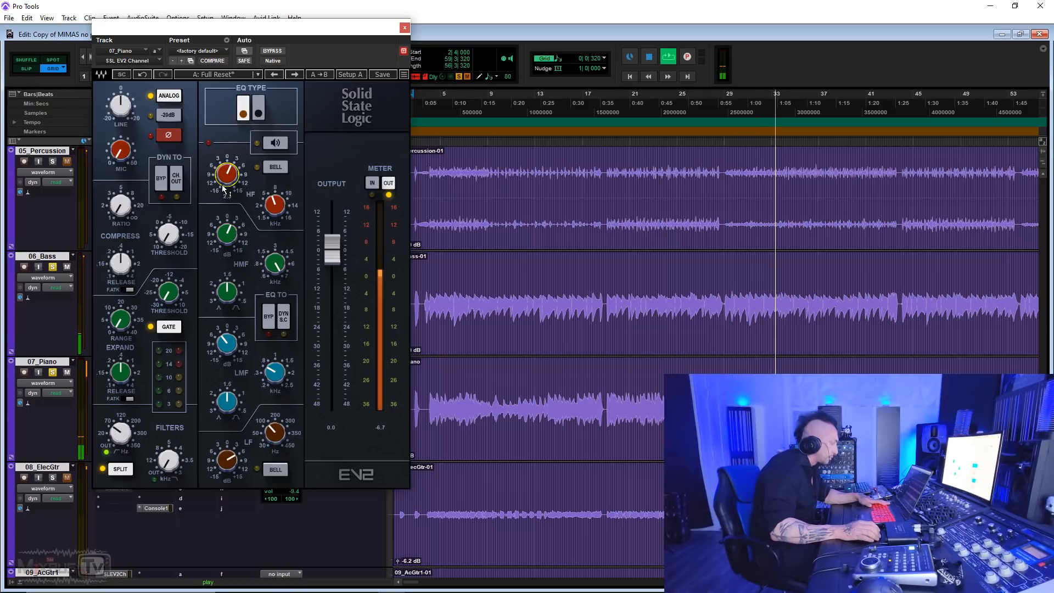
mouse_move(337, 261)
left_mouse_down()
mouse_move(336, 324)
mouse_move(332, 263)
left_mouse_up()
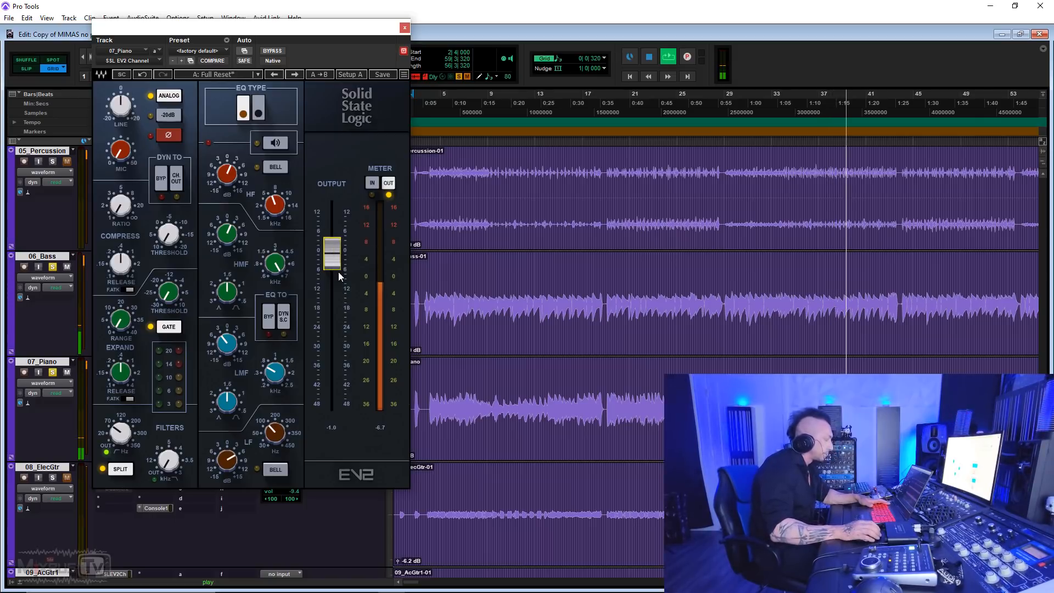
key("space")
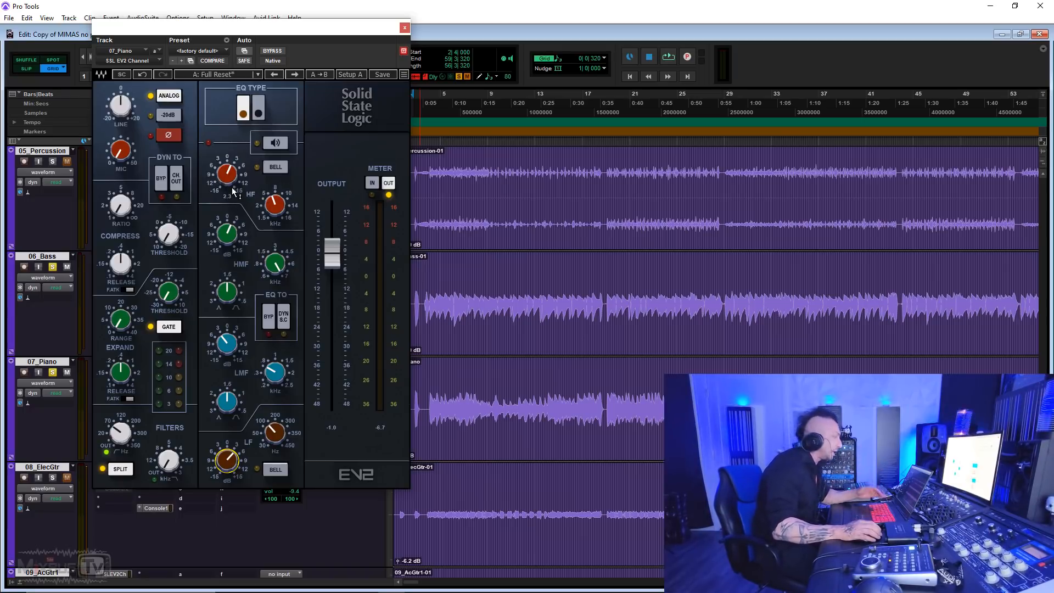
- Close the piano's plug-in, open the SSL EV2 Channel on 08_ElecGtr, and play it soloed
left_click(406, 29)
scroll(114, 305, "down", 2)
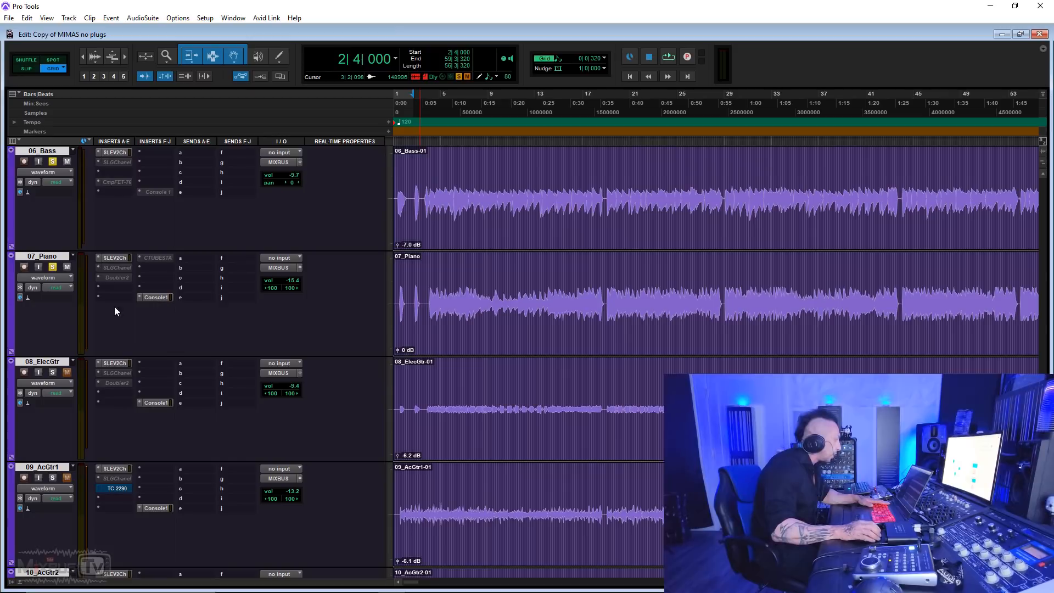
left_click(114, 362)
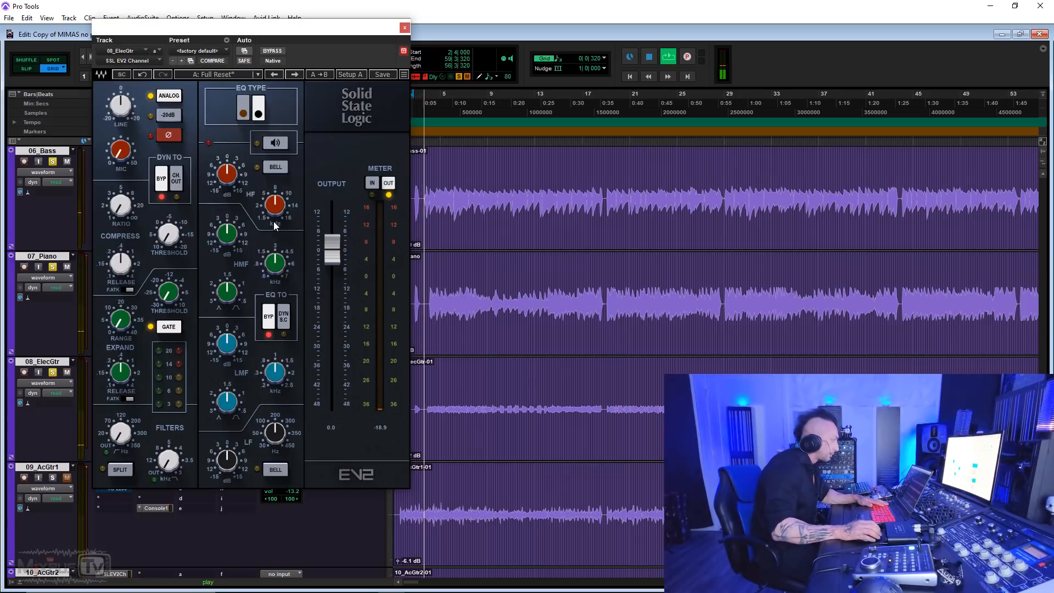
- Compress the electric guitar by raising the line gain and ratio and setting the compressor threshold to -3.4
left_click_drag(120, 205, 120, 191)
left_click_drag(169, 234, 168, 152)
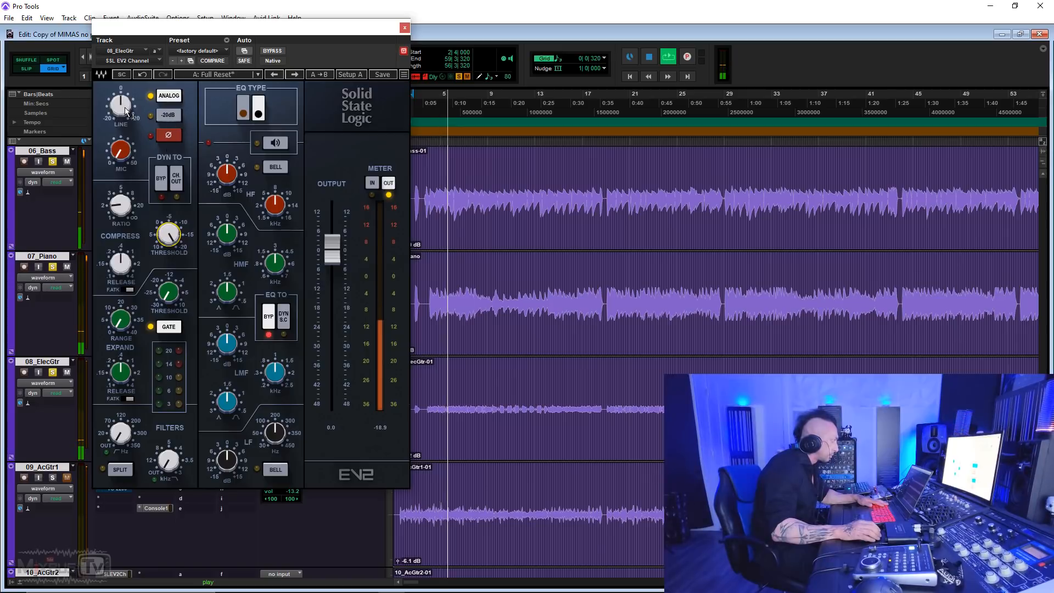
left_click_drag(120, 205, 120, 171)
left_click_drag(127, 213, 169, 282)
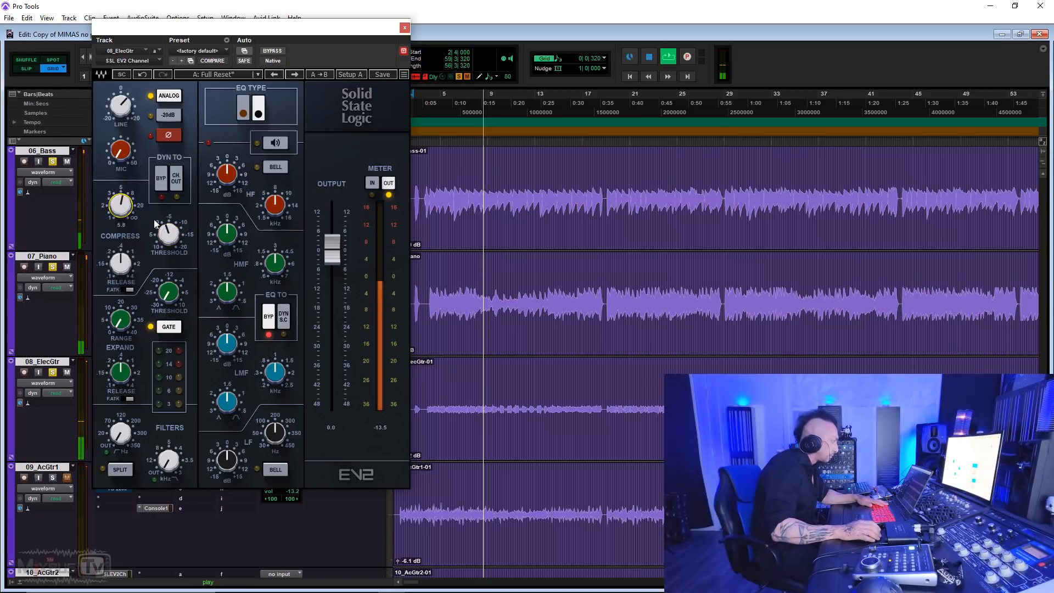
left_click_drag(121, 207, 122, 215)
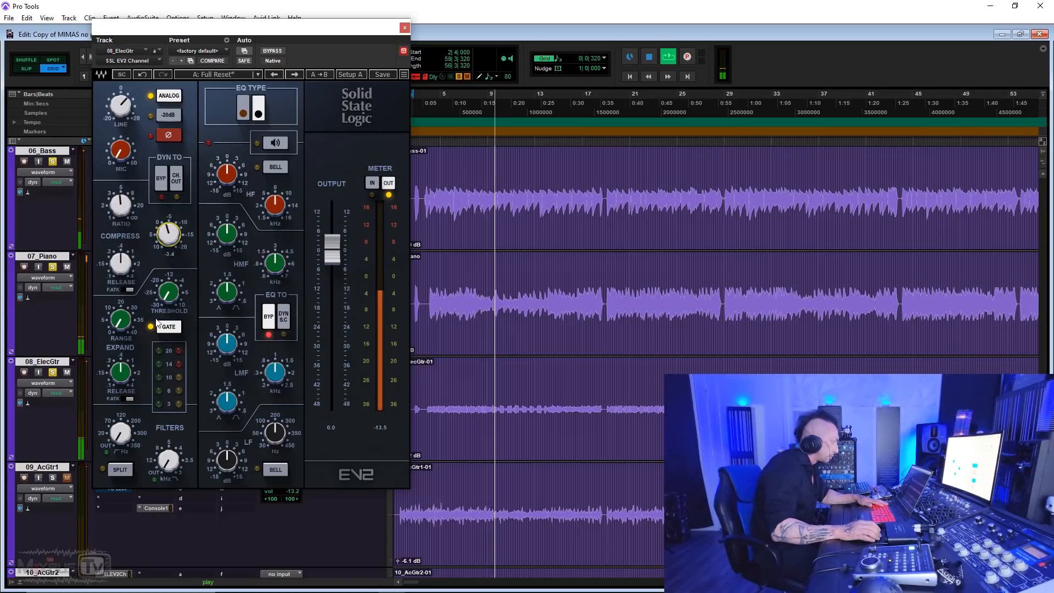
- Raise the electric guitar's high-pass filter, then sweep the LMF band with a boost and cut it at a low-mid frequency
left_click_drag(121, 434, 122, 415)
left_click_drag(227, 343, 226, 324)
left_click_drag(275, 373, 275, 389)
left_click_drag(228, 344, 228, 341)
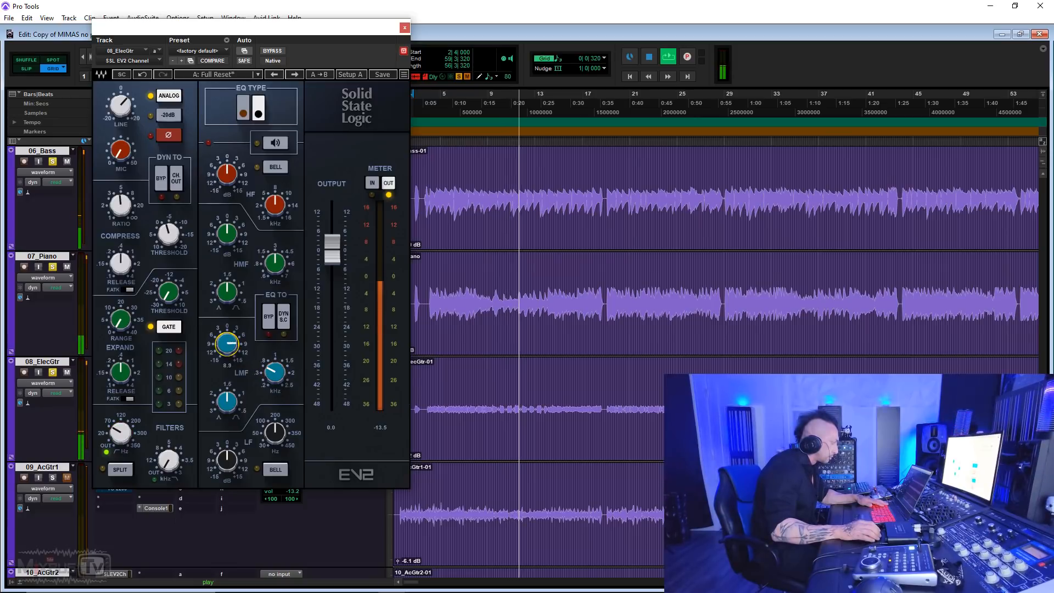
left_click_drag(274, 373, 274, 378)
left_click_drag(227, 344, 226, 363)
- Boost the electric guitar's LF band, compare brown and black EQ types and the bell, and set the LF gain to 1.7
mouse_move(227, 460)
left_mouse_down()
mouse_move(227, 446)
mouse_move(271, 446)
mouse_move(230, 462)
left_mouse_up()
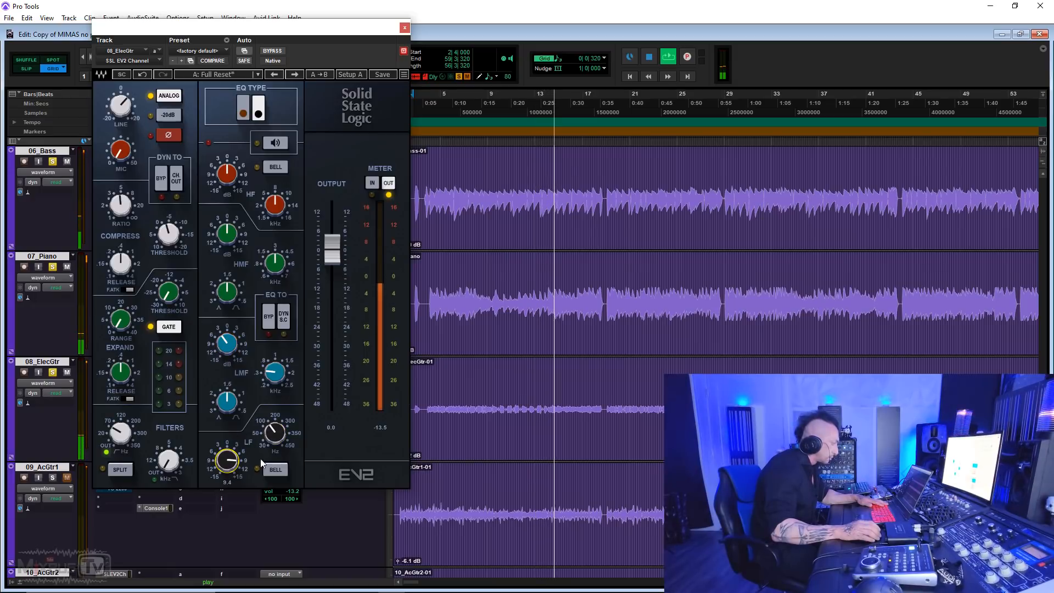
left_click(243, 107)
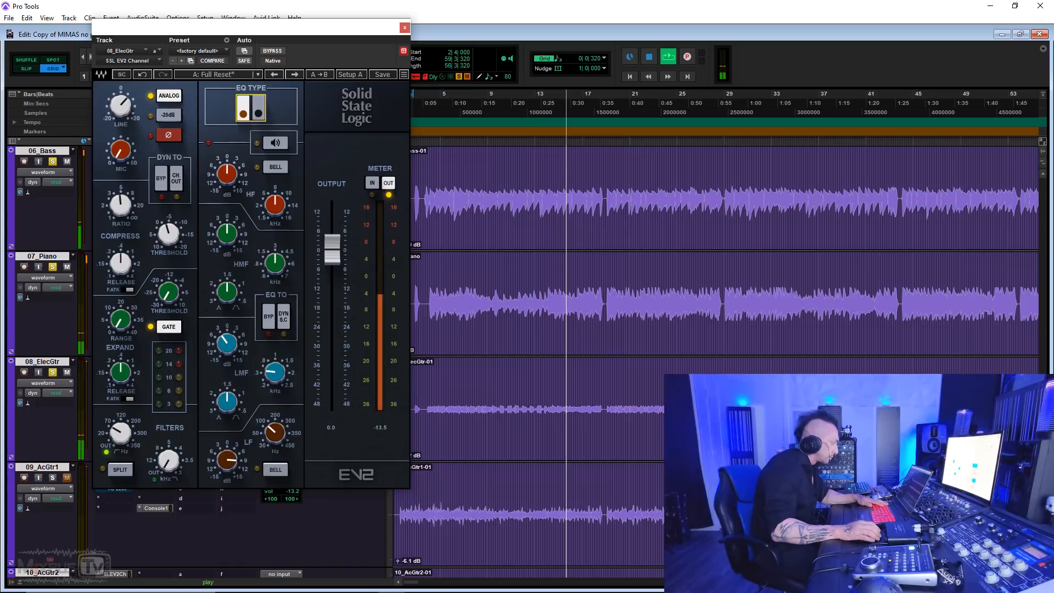
left_click(250, 107)
left_click(276, 471)
left_click_drag(272, 437, 272, 429)
left_click_drag(229, 464, 229, 459)
left_click_drag(276, 434, 237, 470)
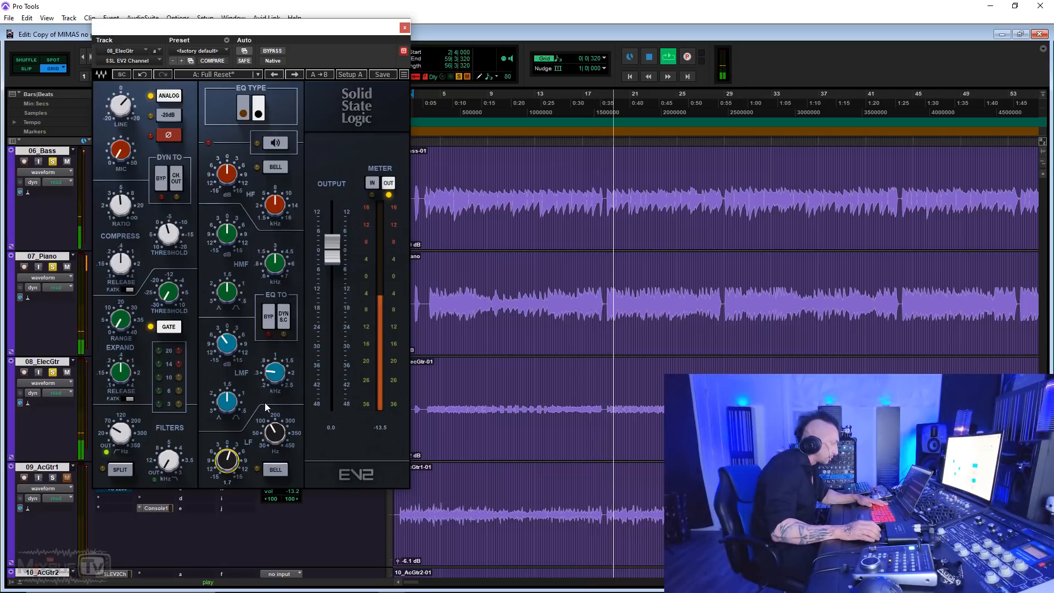
- Lower the electric guitar's output to -4.6 dB and boost the HF and HMF bands, with HMF at about 2.5 kHz
mouse_move(328, 253)
left_mouse_down()
mouse_move(332, 325)
mouse_move(332, 264)
left_mouse_up()
left_click_drag(227, 233, 226, 229)
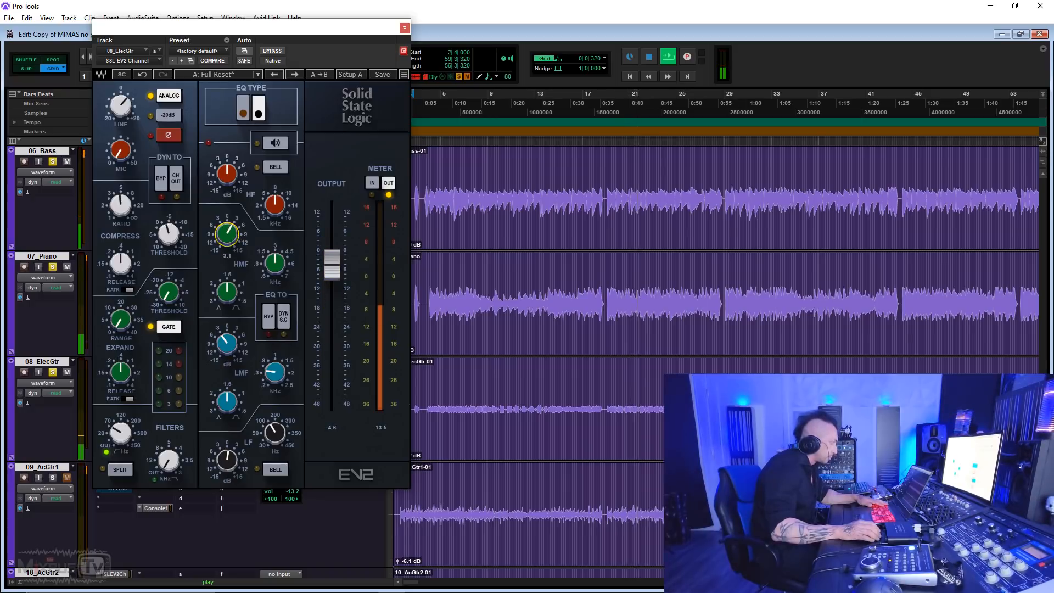
left_click_drag(227, 174, 227, 168)
left_click_drag(275, 204, 275, 202)
left_click_drag(273, 268, 278, 277)
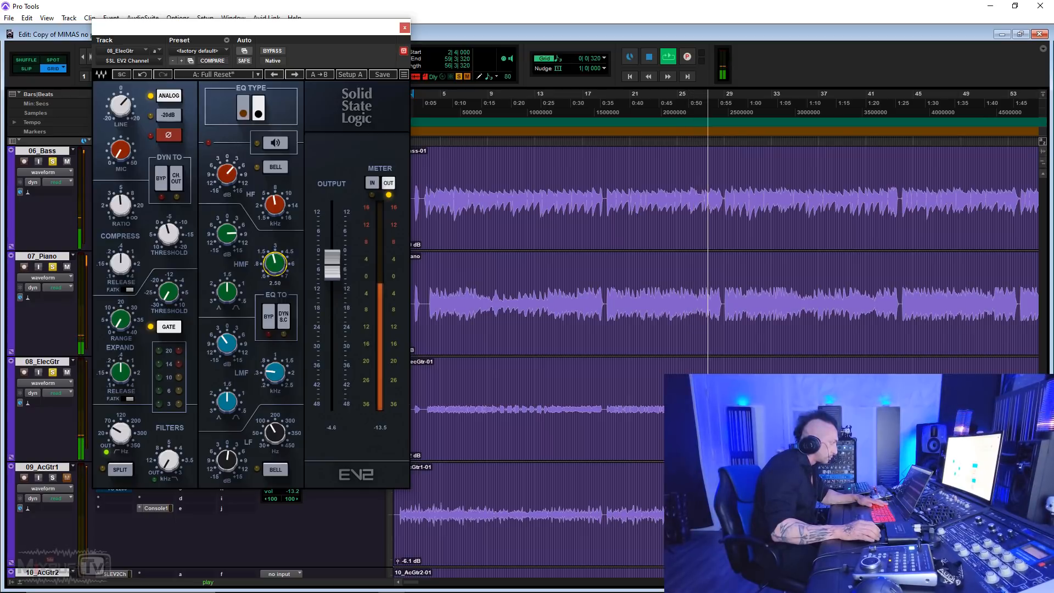
- Reduce the electric guitar's HMF gain, and open the SSL EV2 Channel on the 09_AcGtr1 track with playback running
left_click_drag(218, 234, 218, 245)
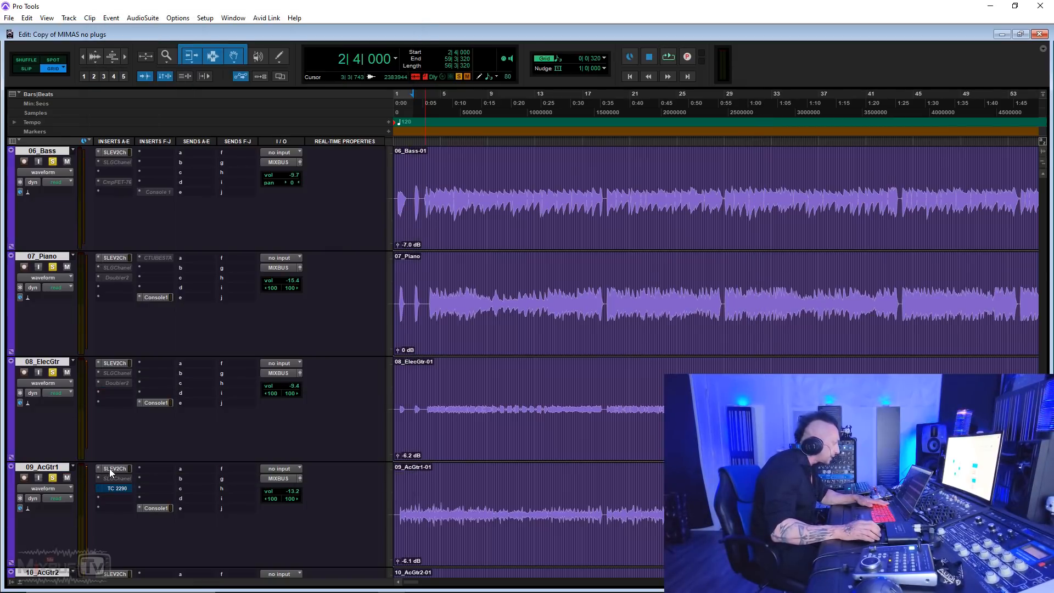
left_click(110, 469)
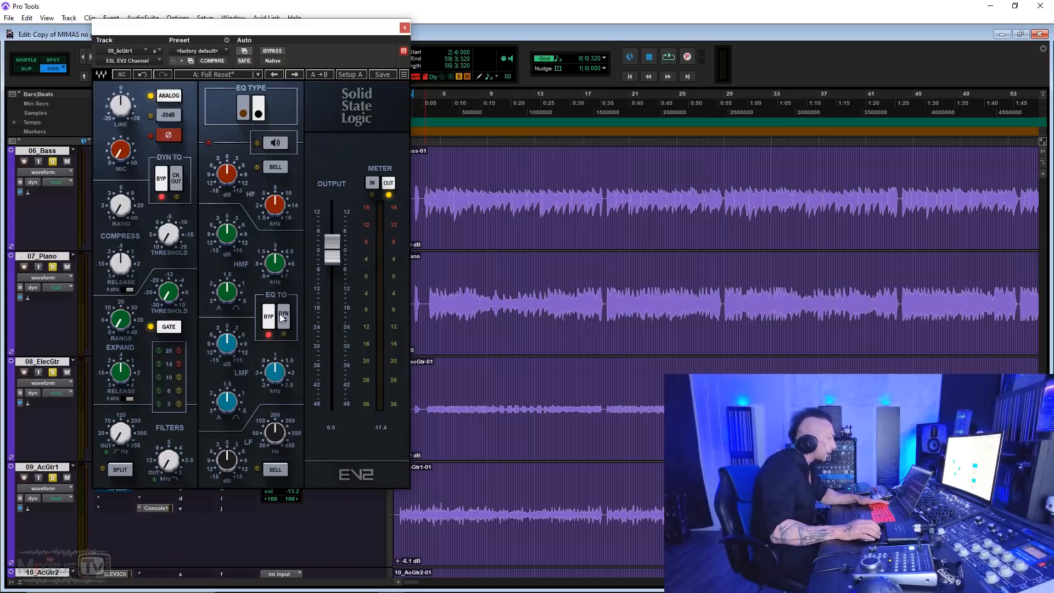
key("space")
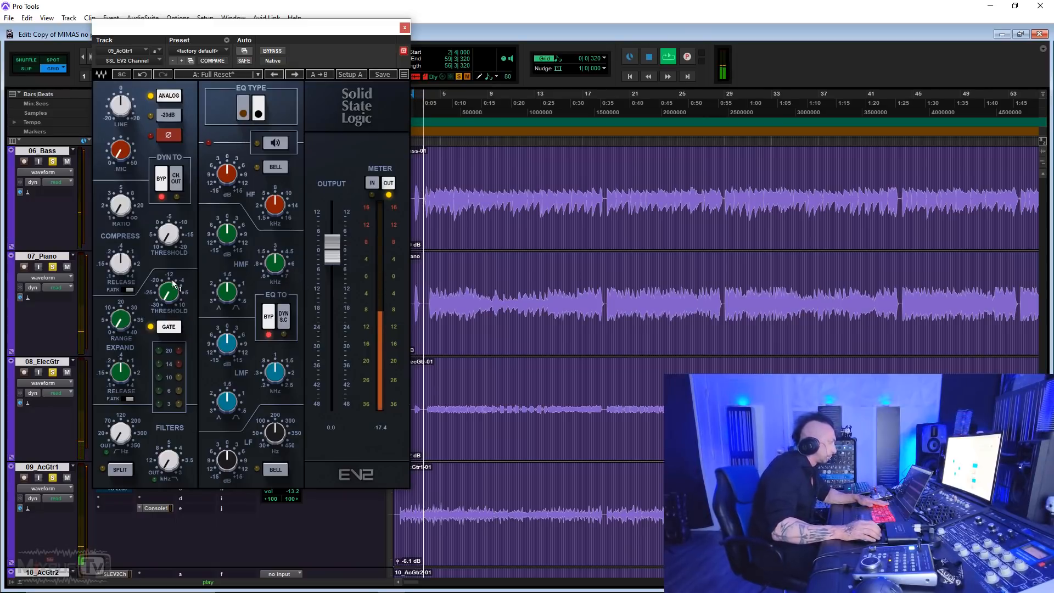
- Compress the 09_AcGtr1 acoustic guitar by raising the line gain, setting the ratio to 2.3, engaging the dynamics and lowering the threshold
left_click_drag(121, 106, 120, 90)
left_click_drag(126, 207, 126, 199)
left_click(161, 179)
left_click_drag(173, 240, 124, 201)
- Split the acoustic guitar's filters with the high-pass at 34.9 Hz and low-pass at about 11.6 kHz, and shorten the compressor release
left_click(120, 470)
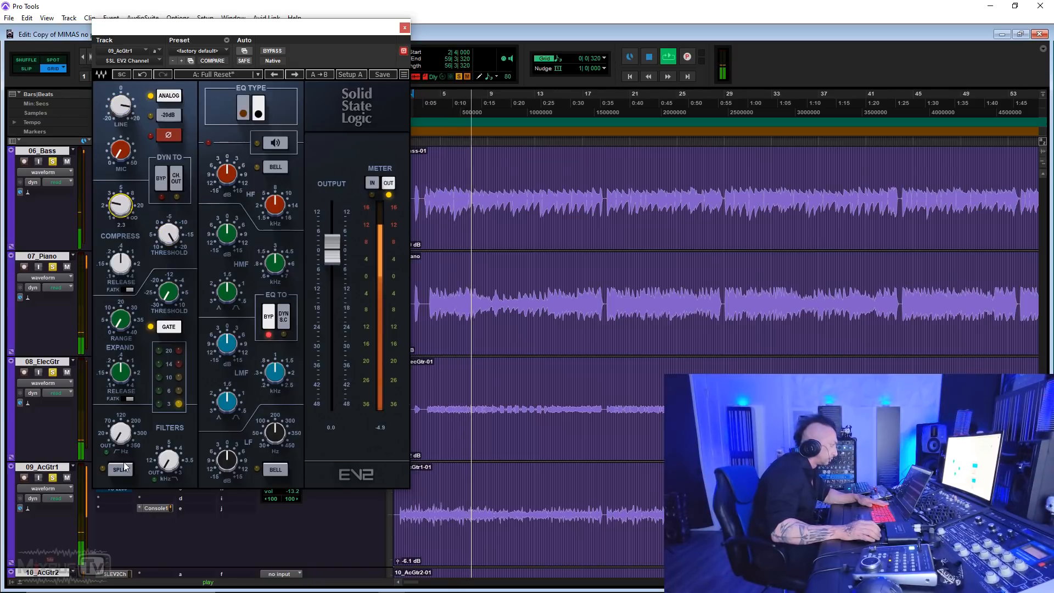
left_click_drag(120, 432, 120, 429)
left_click_drag(164, 466, 165, 462)
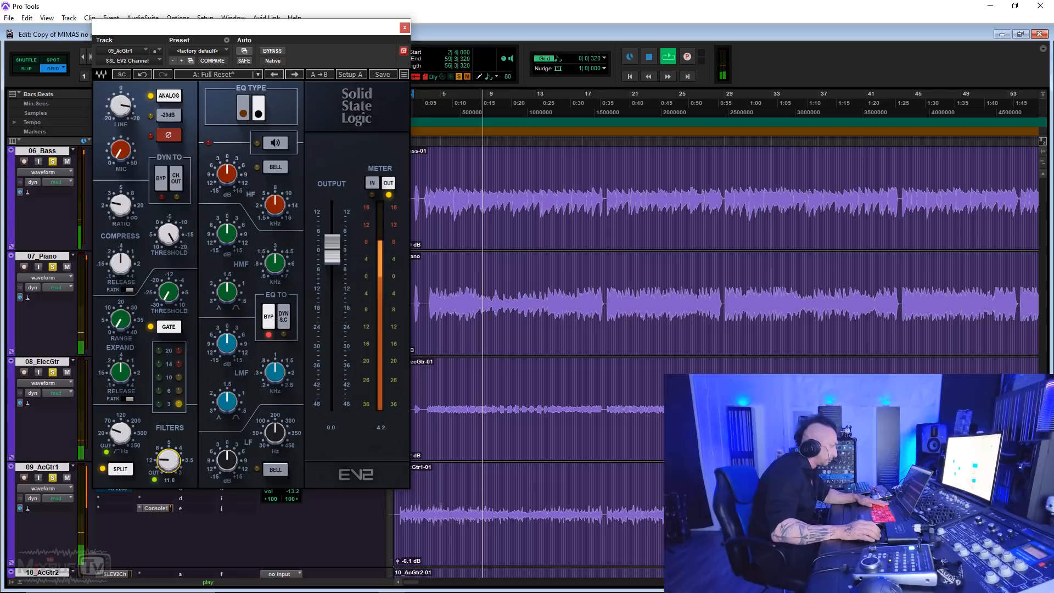
left_click(121, 436)
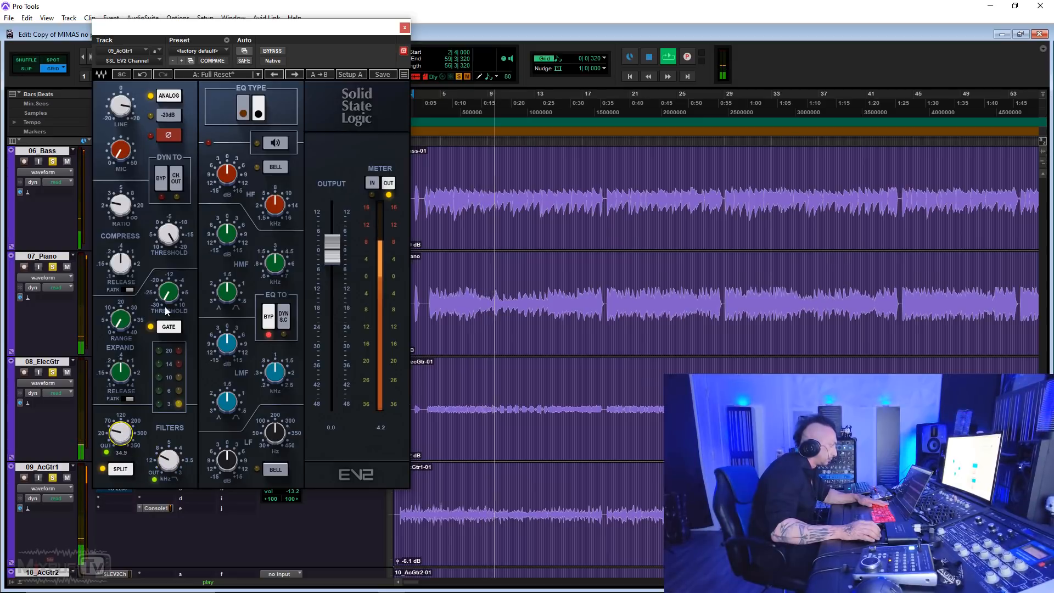
left_click(120, 264)
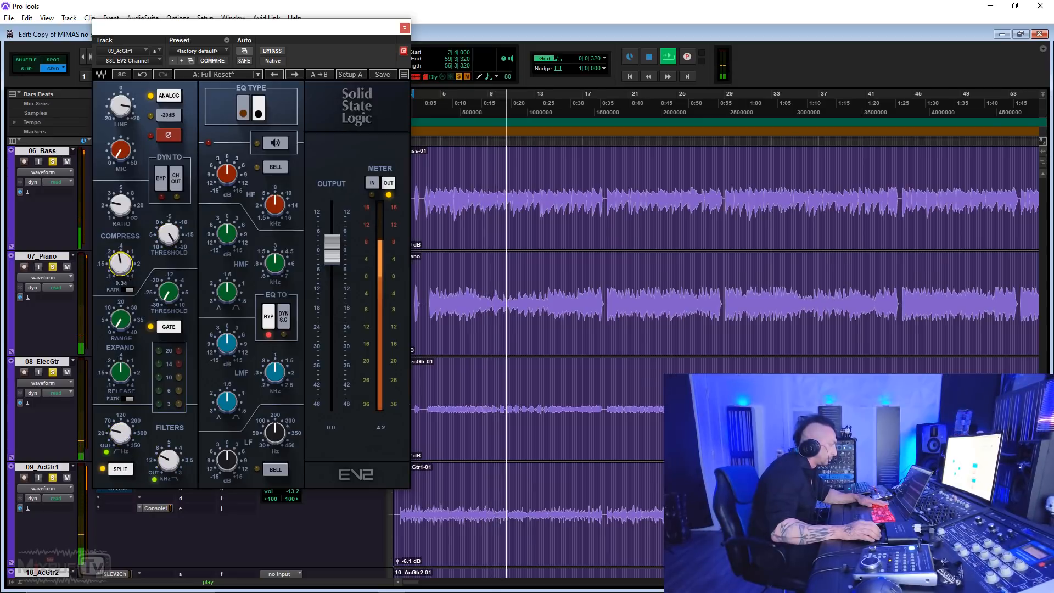
- Engage the acoustic guitar's EQ, sweep the boosted LMF band down to a low-mid frequency and turn it into a slight cut
left_click_drag(226, 343, 227, 303)
left_click_drag(275, 372, 275, 397)
left_click(235, 336)
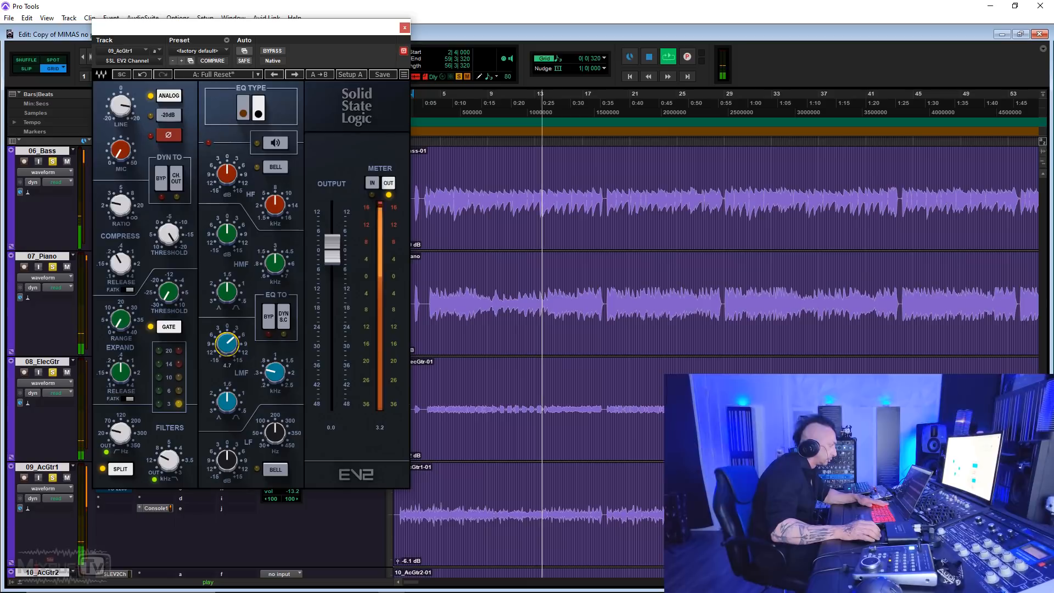
- Set the acoustic guitar's LF gain to 3.0 with the brown EQ type, and raise the high-pass filter
mouse_move(227, 460)
left_mouse_down()
mouse_move(227, 437)
mouse_move(275, 436)
mouse_move(226, 462)
left_mouse_up()
left_click(244, 110)
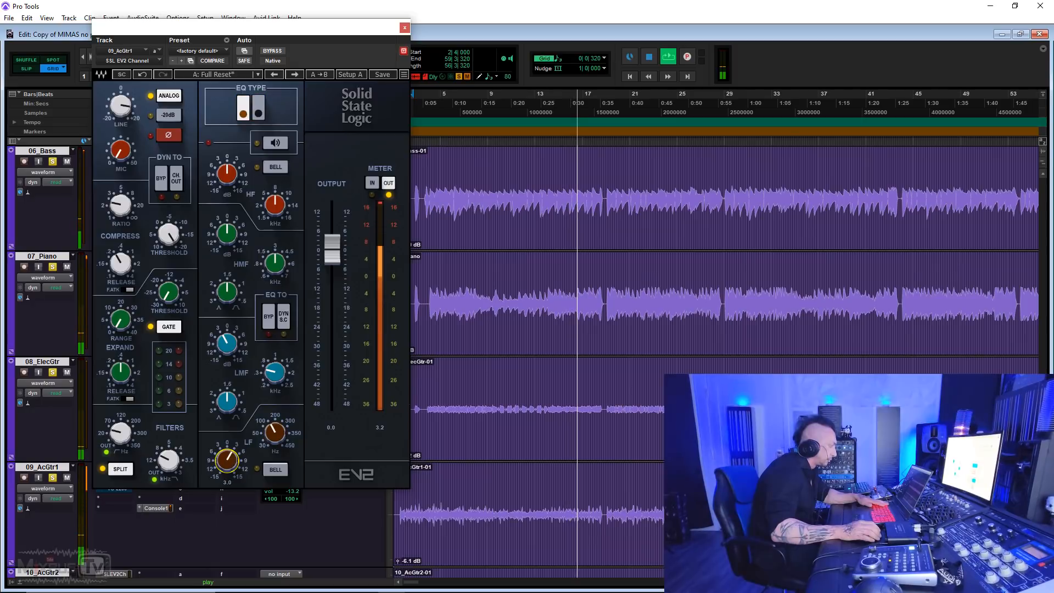
left_click_drag(137, 437, 134, 443)
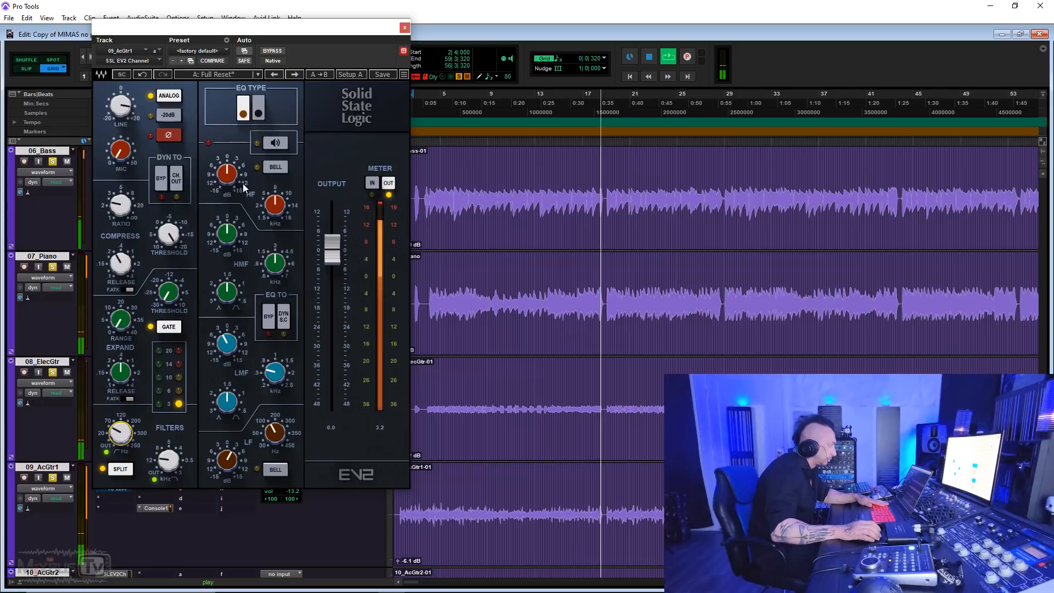
- Raise the acoustic guitar's HF frequency, switch the band to bell and set the HF gain to 4.7
left_click_drag(227, 173, 227, 166)
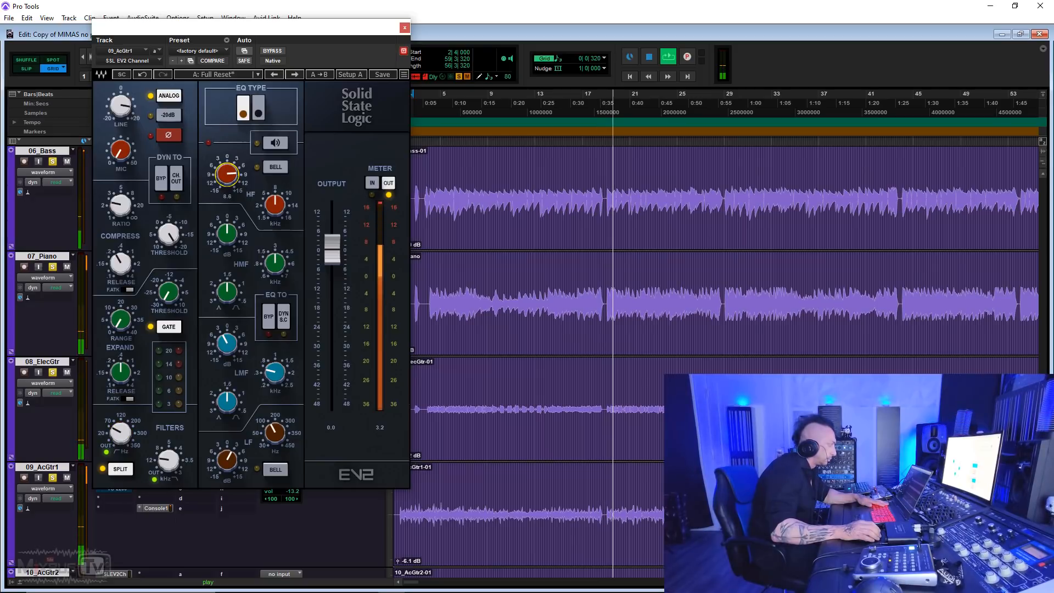
mouse_move(274, 204)
left_mouse_down()
mouse_move(275, 215)
mouse_move(275, 199)
left_mouse_up()
left_click(275, 167)
mouse_move(226, 173)
left_mouse_down()
mouse_move(227, 184)
mouse_move(227, 168)
left_mouse_up()
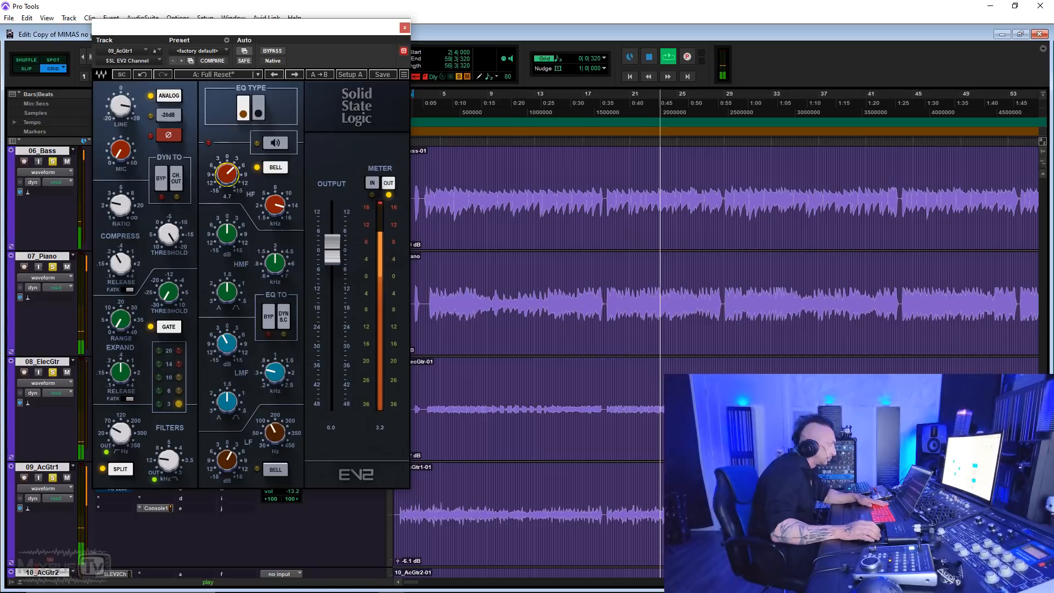
- Lower the acoustic guitar's output to -7.6 dB and stop playback
left_click_drag(332, 249, 332, 277)
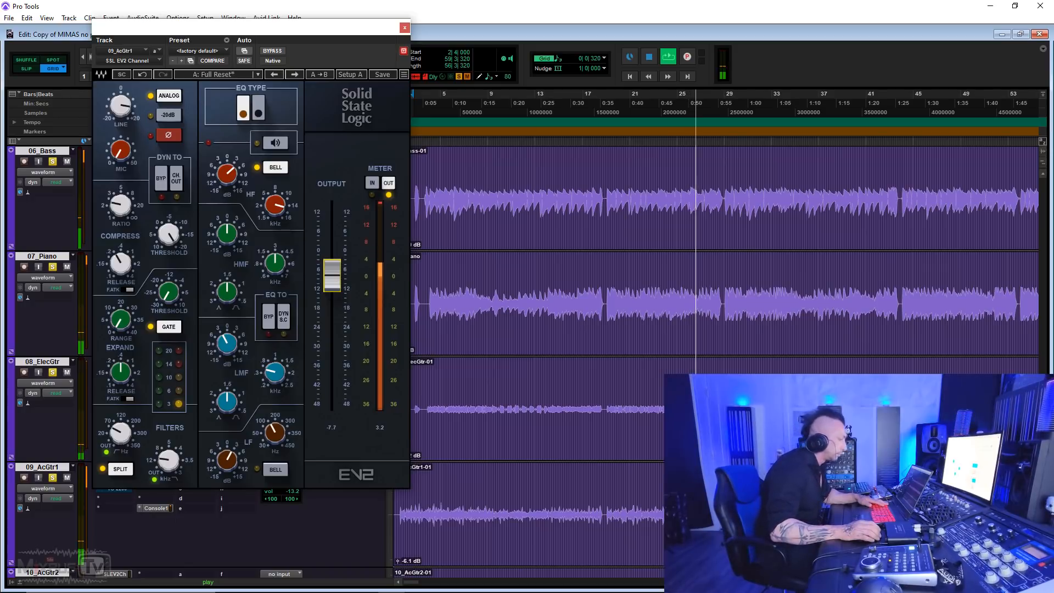
left_click_drag(332, 282, 332, 280)
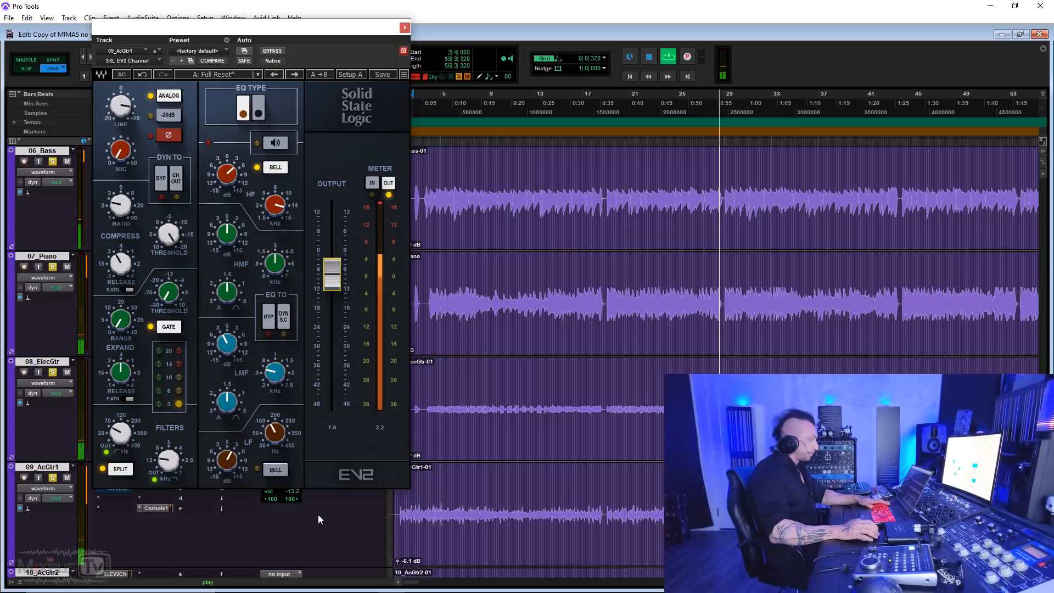
key("space")
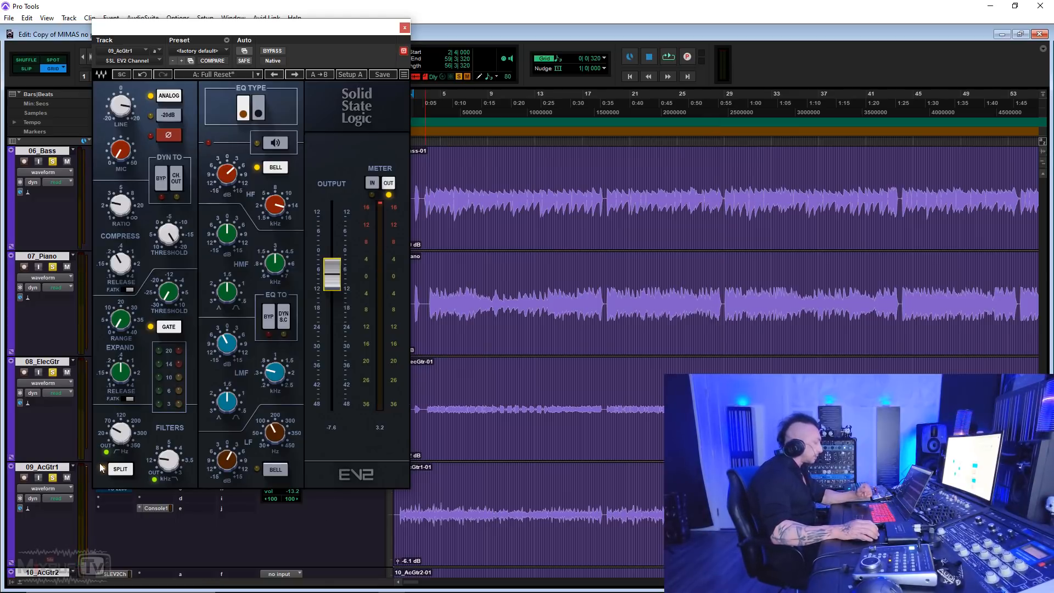
- Solo 09_AcGtr1 and audition it with the dynamics bypassed, raising the output and readjusting the low-pass filter
left_click(53, 478, "ctrl")
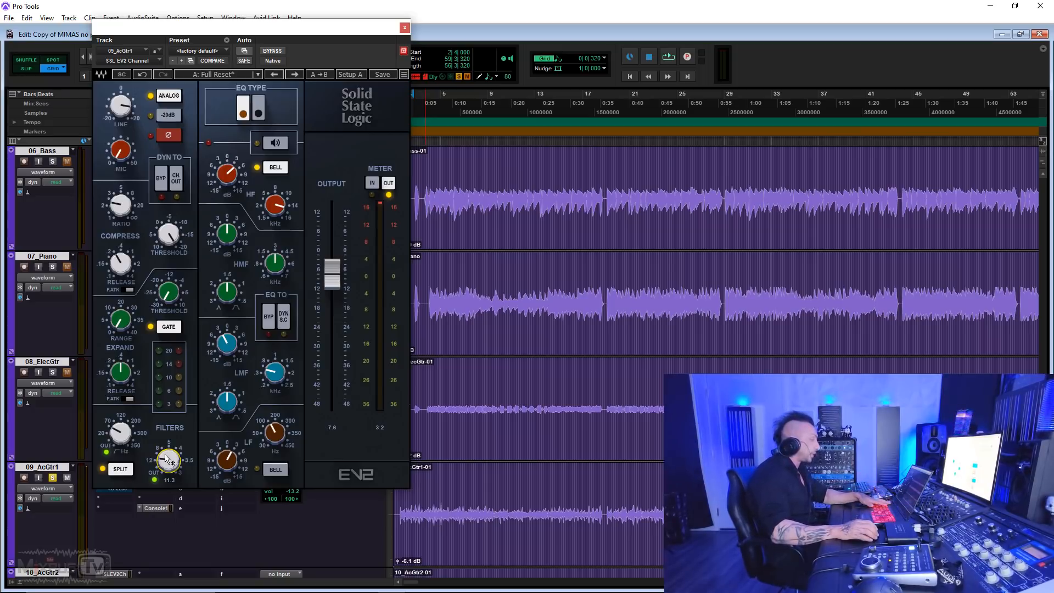
key("space")
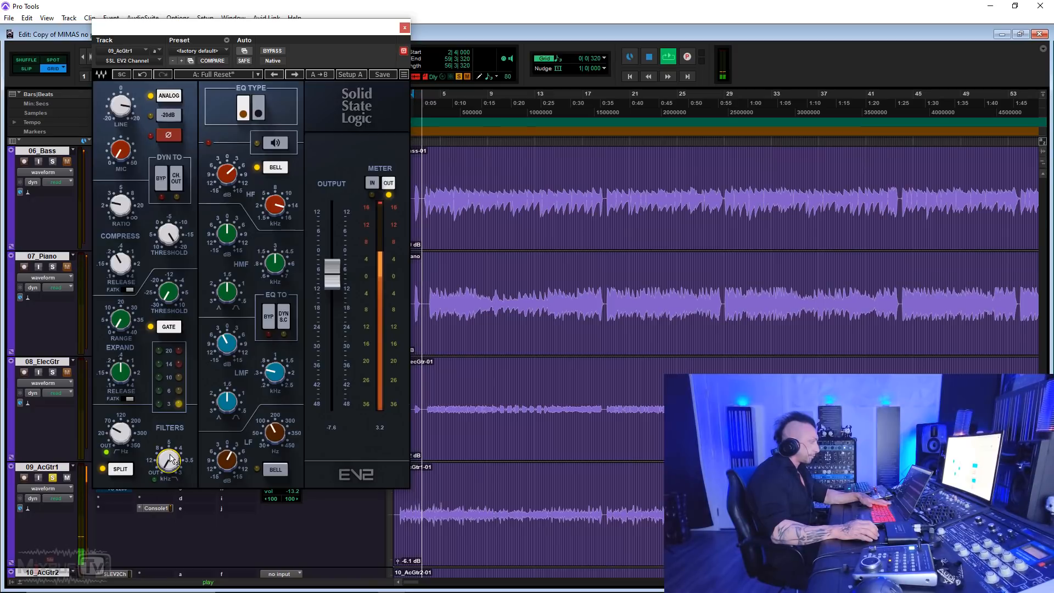
left_click(161, 179)
left_click_drag(334, 274, 333, 256)
mouse_move(172, 461)
left_mouse_down()
mouse_move(171, 419)
mouse_move(171, 443)
left_mouse_up()
key("space")
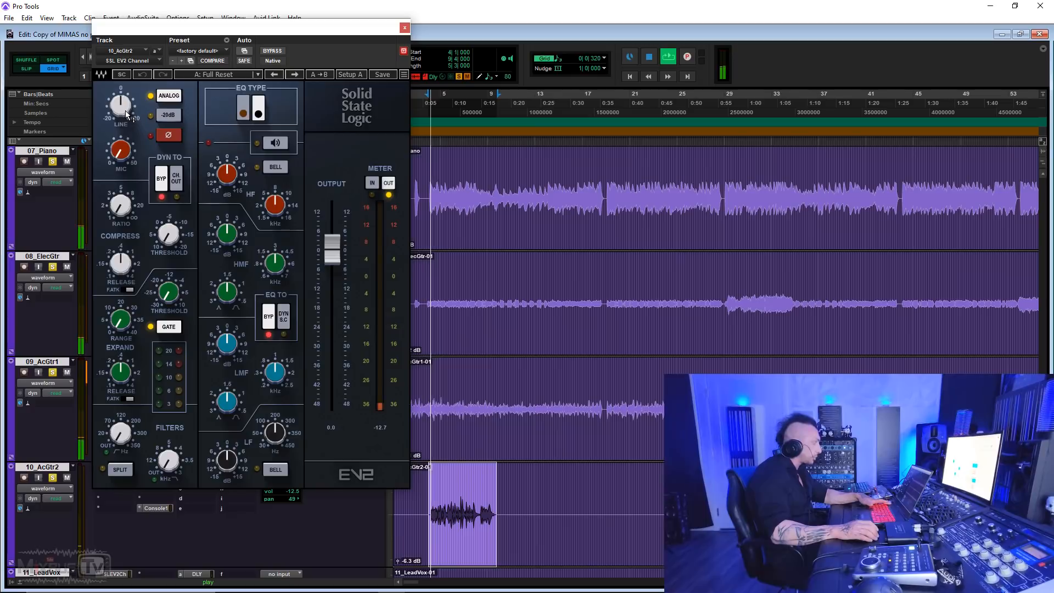
- Compress 10_AcGtr2 with more line gain, a higher ratio and a lower threshold, then engage its high-pass and an 11.6 kHz low-pass filter
left_click_drag(125, 110, 125, 70)
left_click_drag(168, 234, 169, 157)
left_click_drag(136, 217, 169, 239)
left_click_drag(121, 440, 122, 429)
left_click_drag(168, 461, 169, 449)
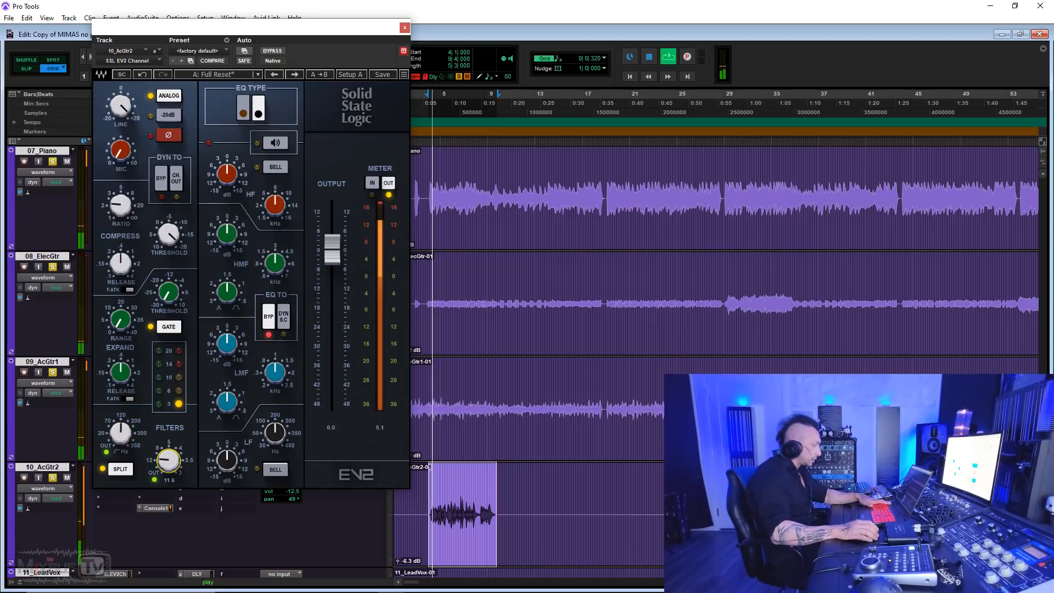
- Boost the HF band of 10_AcGtr2 at a higher frequency, fine-tune its line gain and add a small HMF boost
left_click_drag(227, 173, 227, 162)
left_click_drag(275, 205, 275, 200)
left_click_drag(227, 173, 227, 178)
left_click_drag(138, 112, 139, 109)
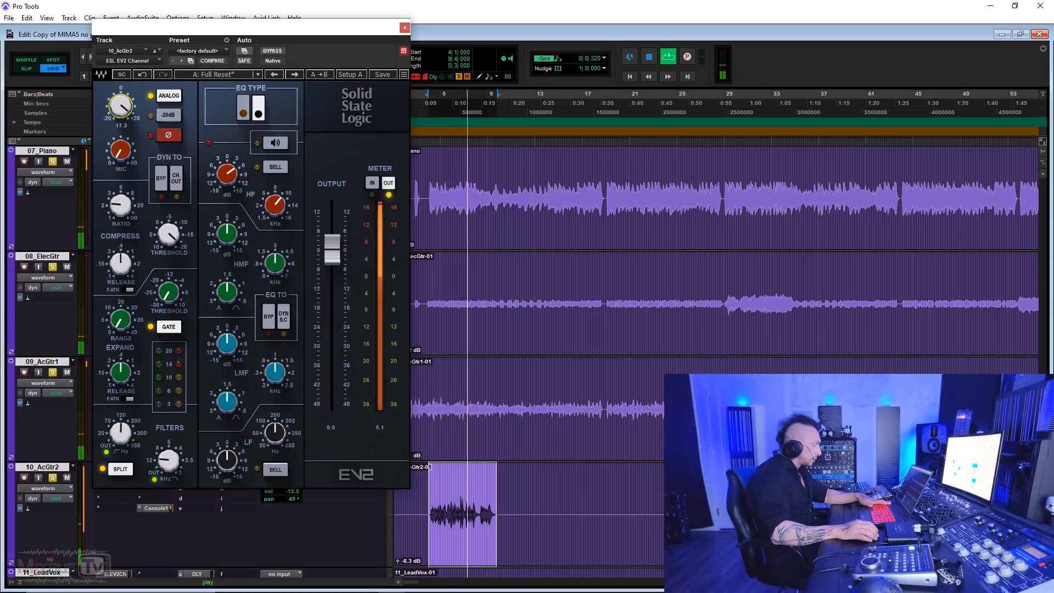
left_click_drag(228, 233, 229, 228)
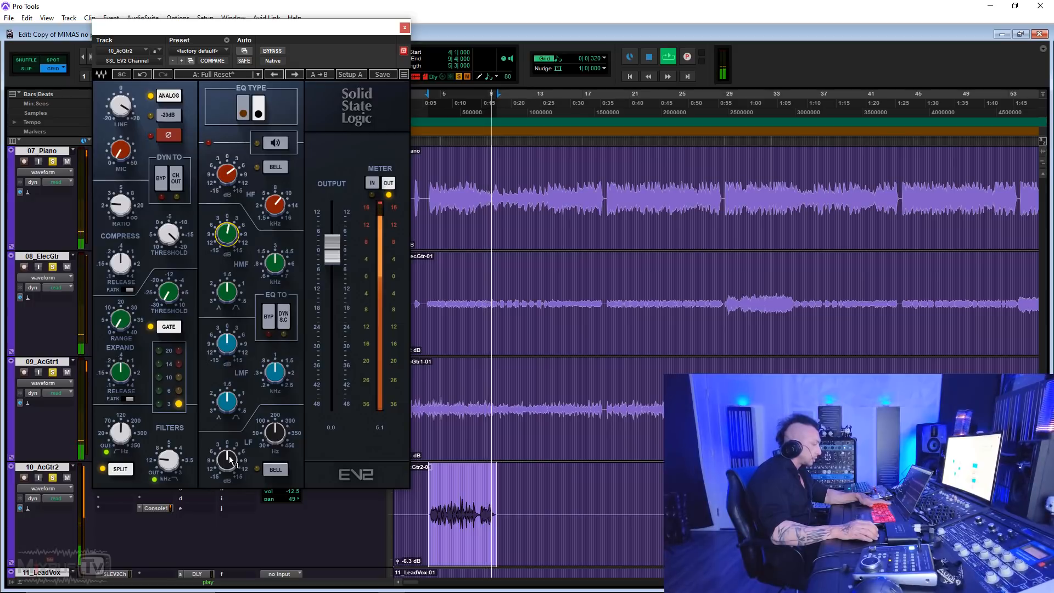
- Set the high-pass filter of 10_AcGtr2 to 116.5 Hz, lower its output to -6.3 dB and close the plugin
key("space")
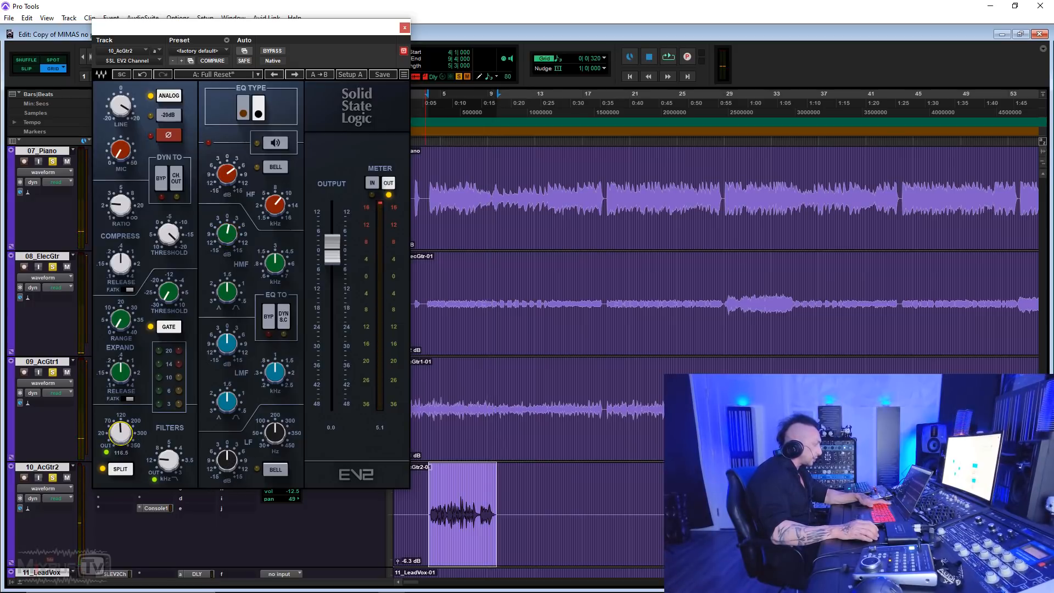
key("space")
left_click_drag(334, 245, 334, 276)
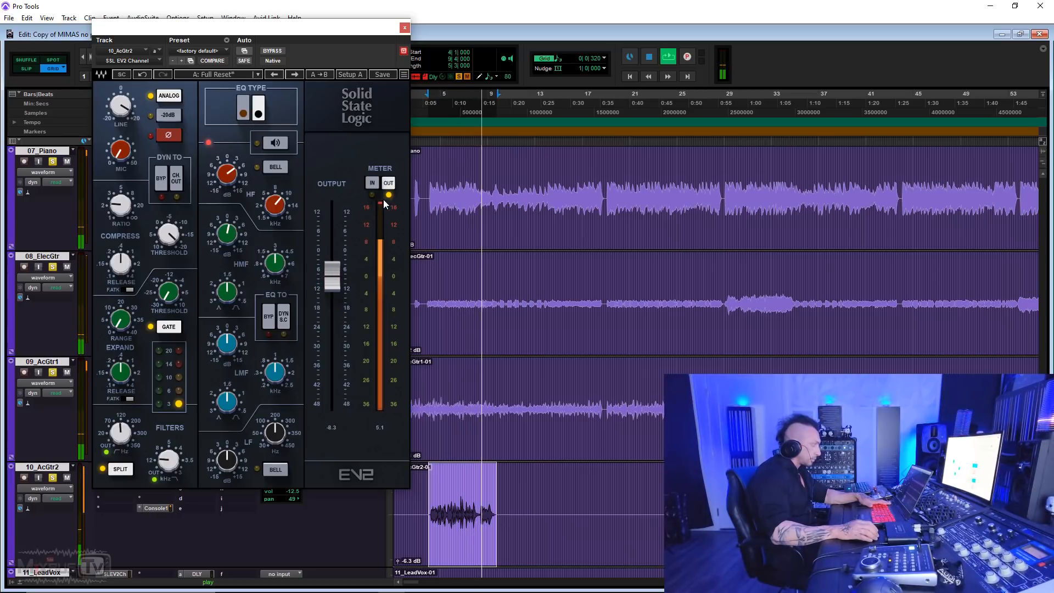
left_click(404, 28)
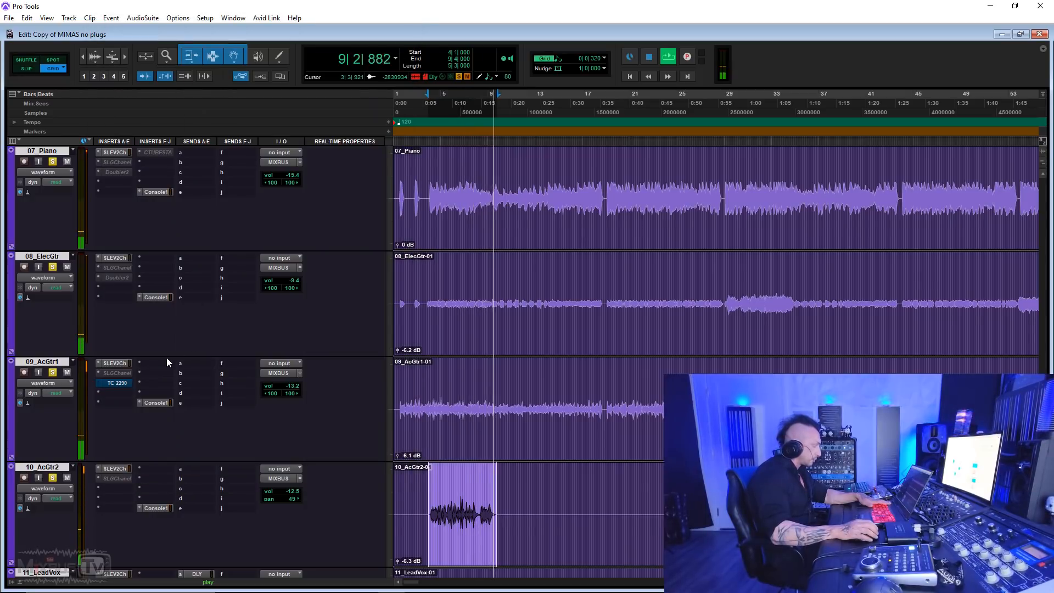
- Play the 11_LeadVox track with its LMF band strongly boosted at a low-mid frequency, and ease the compressor threshold with fast attack on
scroll(159, 356, "down", 4)
key("space")
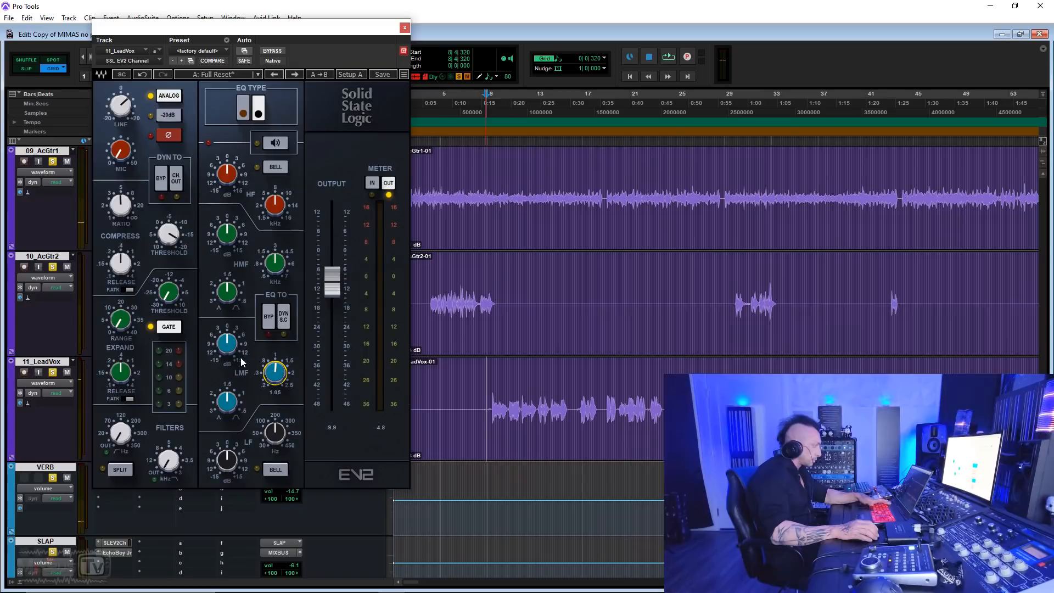
key("space")
left_click_drag(275, 372, 275, 378)
left_click_drag(231, 344, 231, 319)
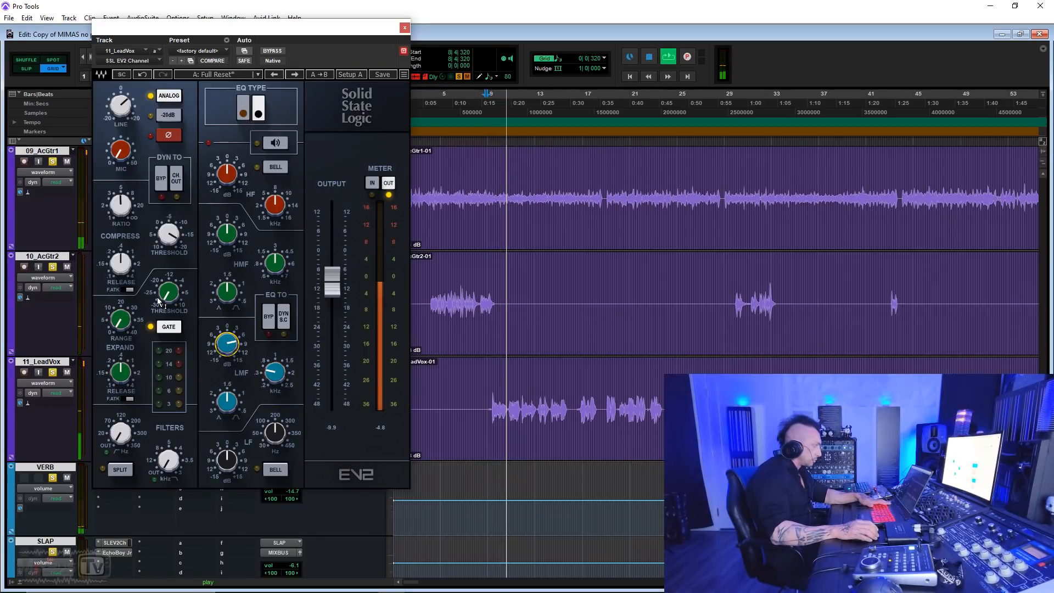
left_click_drag(168, 233, 174, 245)
- Sweep the lead vocal's LMF band with a 9.0 dB boost to find the problem frequency, and cut it by 3.7 dB
left_click_drag(274, 372, 275, 375)
left_click_drag(227, 343, 227, 340)
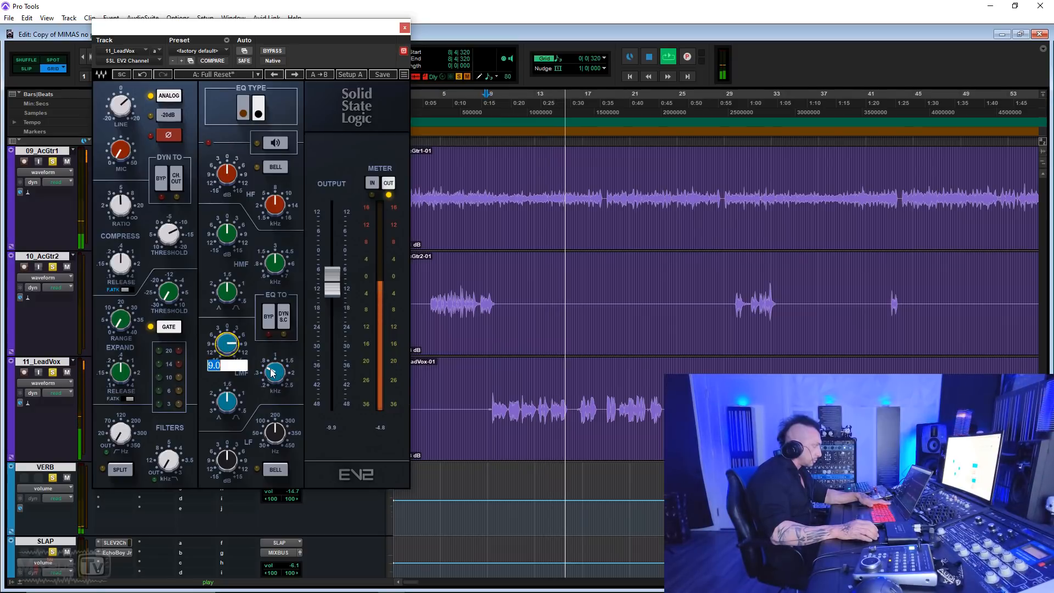
left_click_drag(275, 372, 274, 372)
key("space")
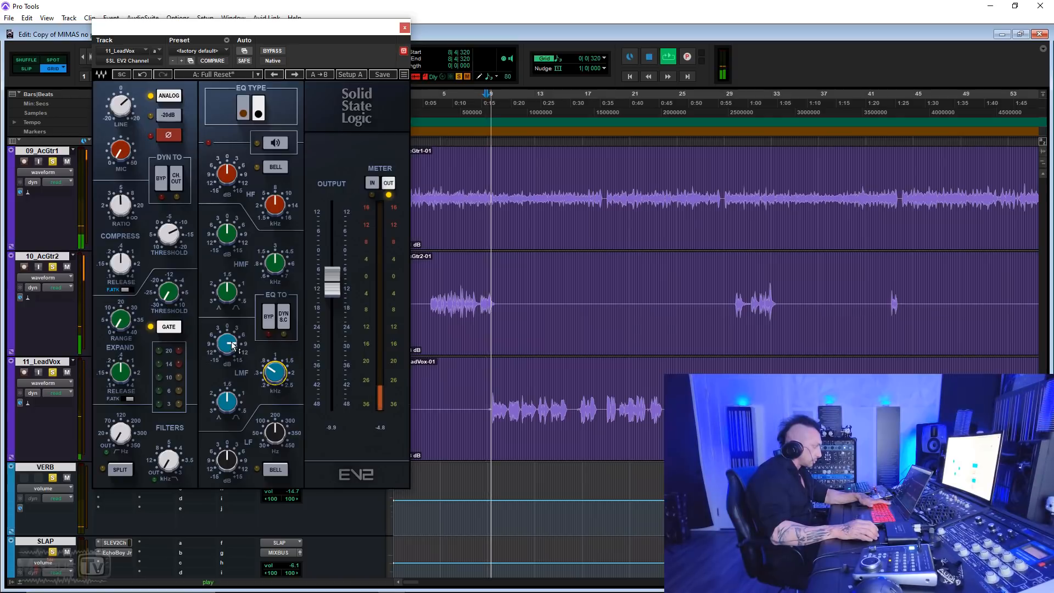
left_click(274, 372)
left_click_drag(226, 344, 227, 372)
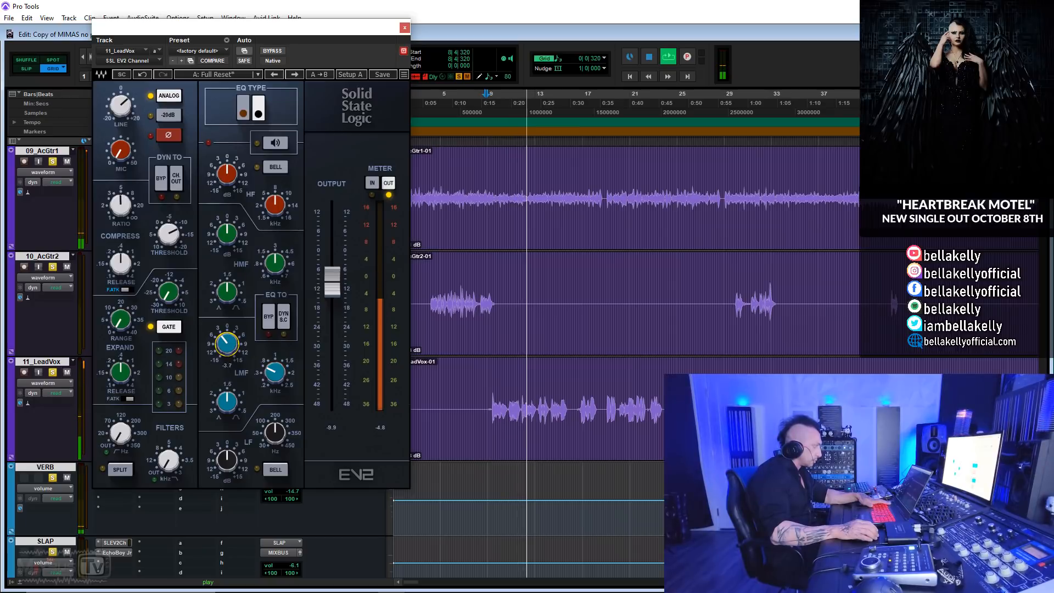
- Raise the lead vocal's output to -6.3 dB and boost the HF band at about 8.97 kHz
left_click_drag(332, 281, 332, 269)
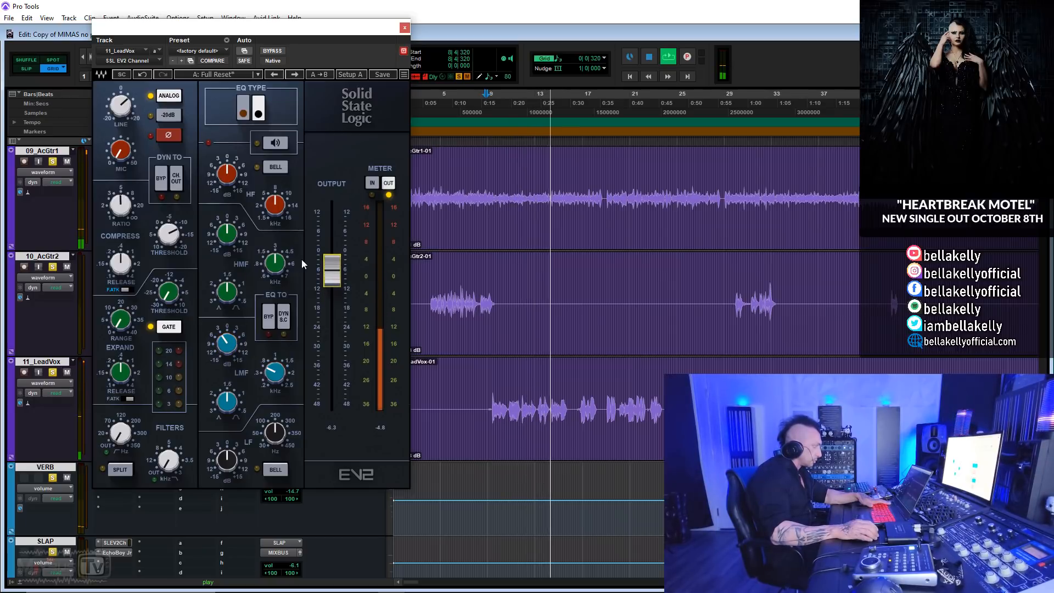
left_click_drag(227, 175, 226, 170)
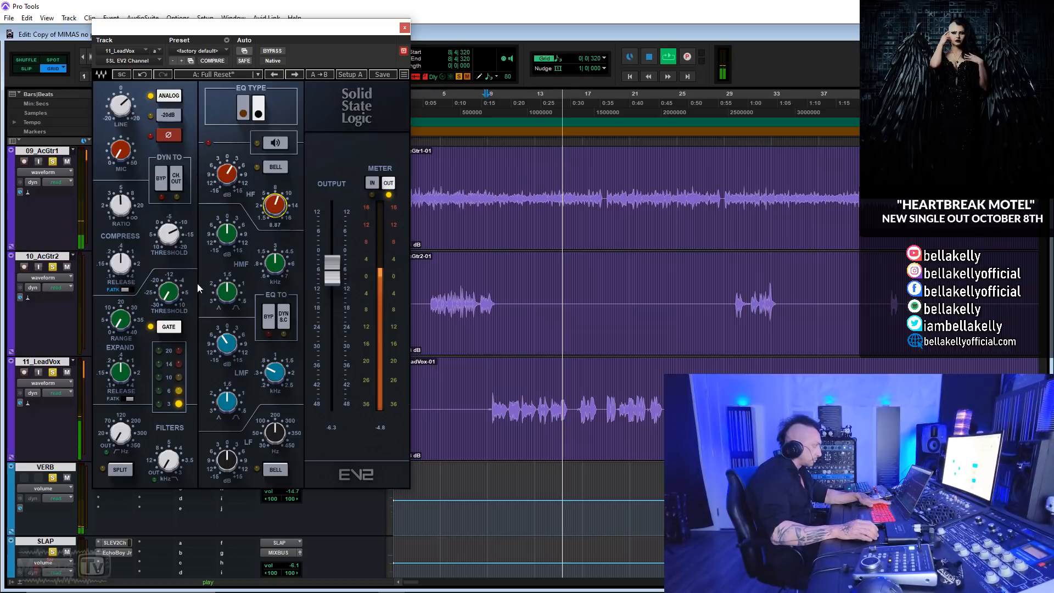
- Engage the lead vocal's high-pass filter at 45.9 Hz and its low-pass filter, and ease the HF boost
left_click_drag(120, 432, 120, 427)
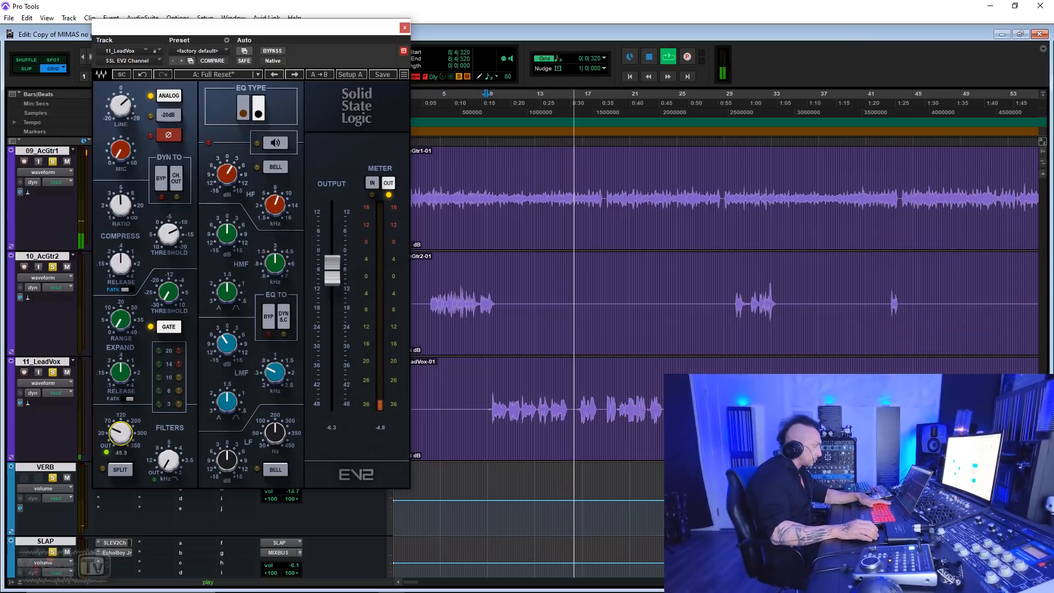
left_click_drag(169, 460, 169, 446)
left_click_drag(228, 176, 228, 180)
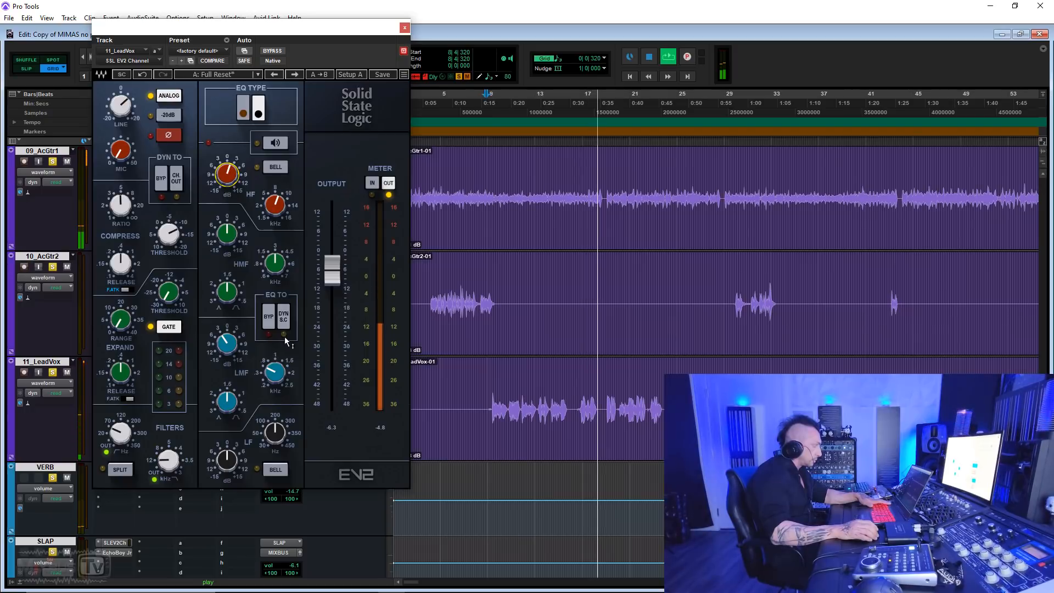
- Switch the lead vocal to the brown EQ type and boost the LF band as a bell at about 189 Hz
left_click(244, 110)
left_click(275, 469)
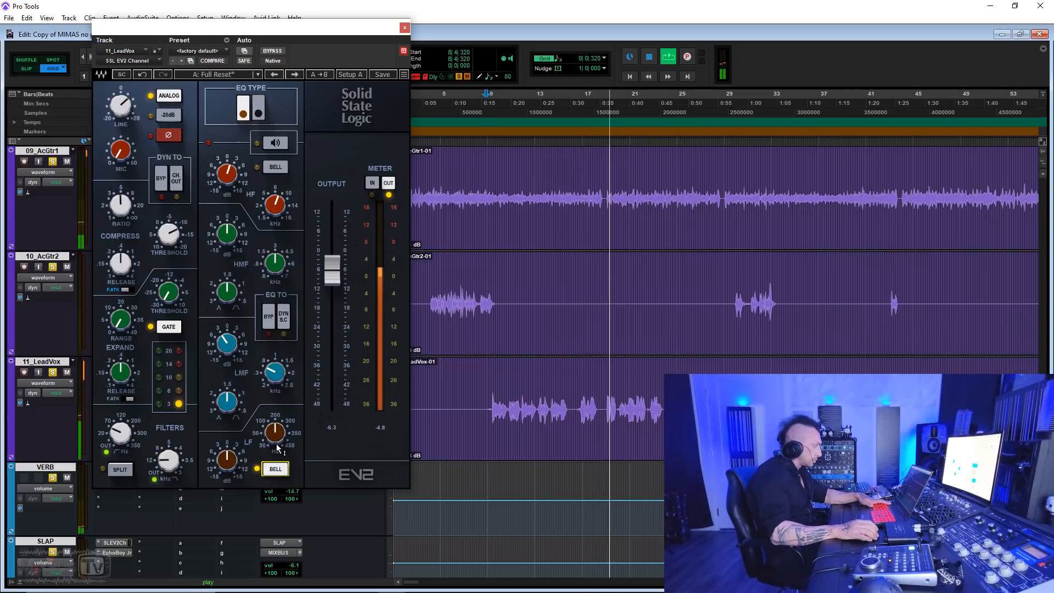
left_click_drag(227, 460, 274, 428)
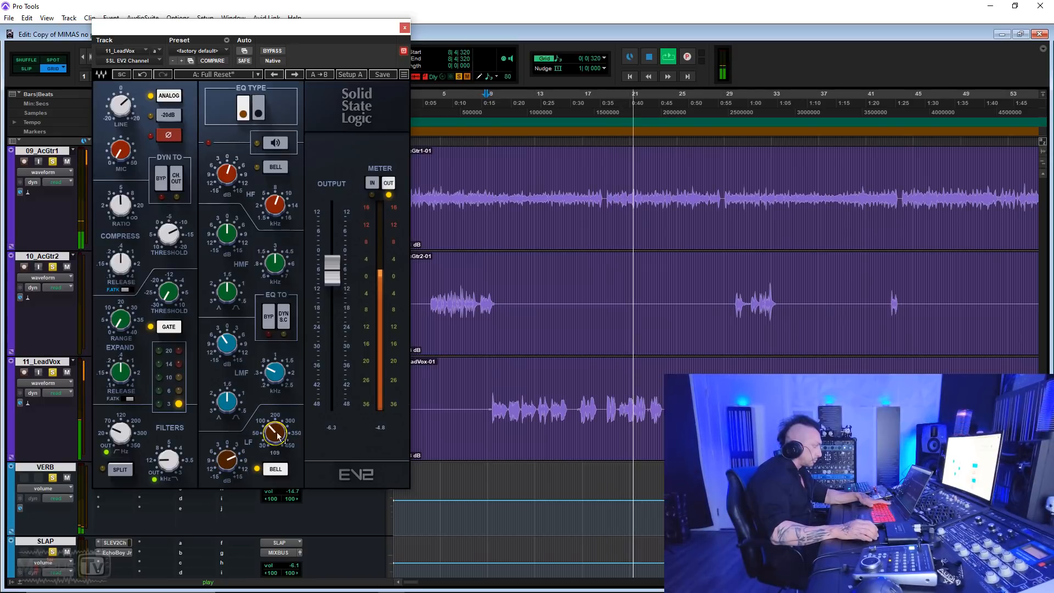
- Ease the lead vocal's LF boost to about 2 dB and compare the channel with and without bypass
left_click_drag(227, 459, 227, 471)
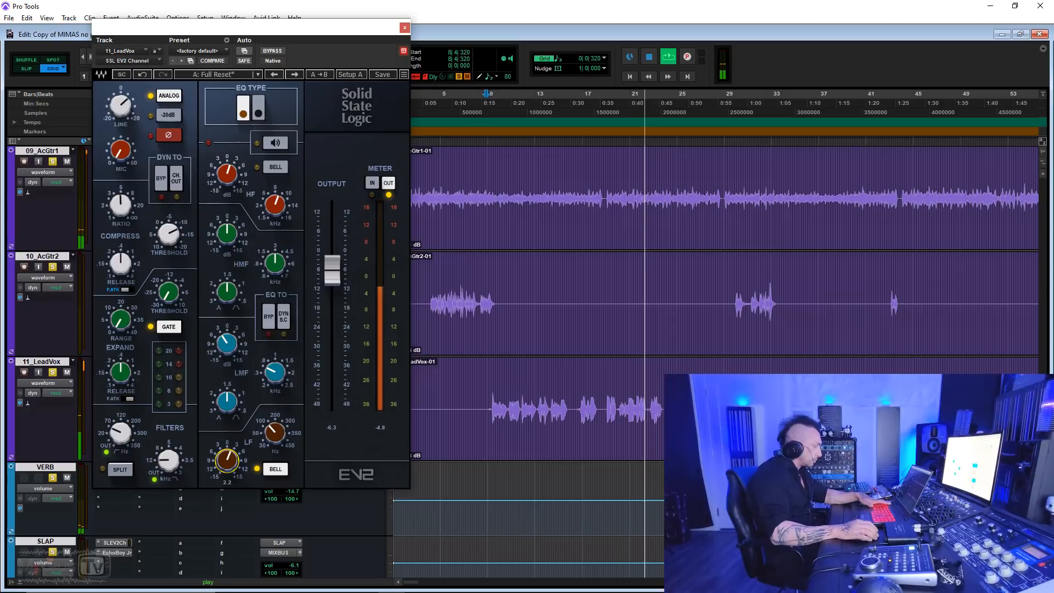
left_click(269, 51)
left_click_drag(227, 460, 227, 465)
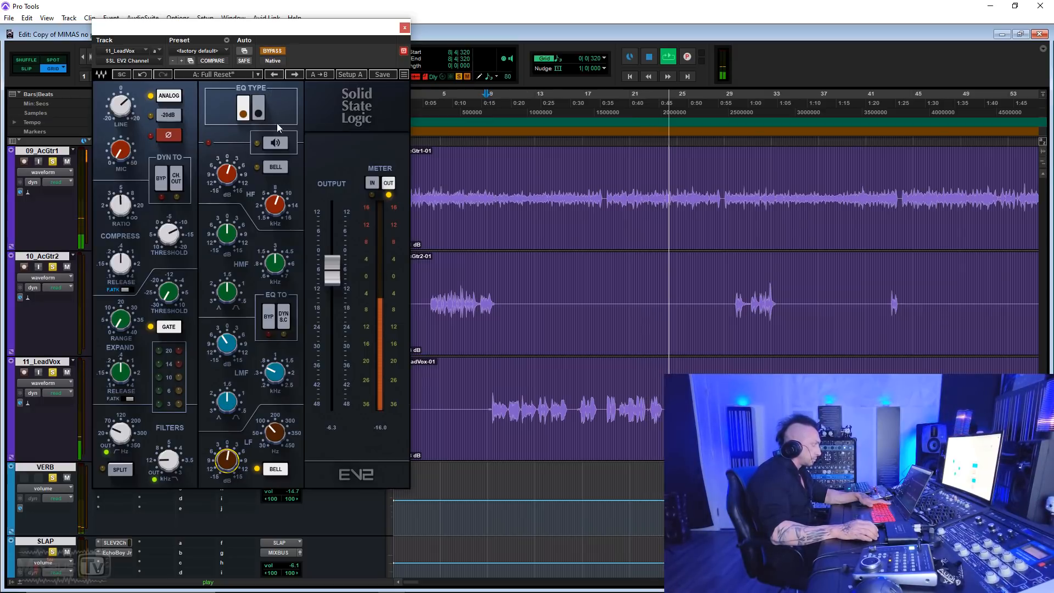
left_click(273, 52)
- Boost the lead vocal's HMF band by about 2.4 dB at 3.63 kHz and compare it with bypass from the playback start
left_click_drag(275, 264, 275, 259)
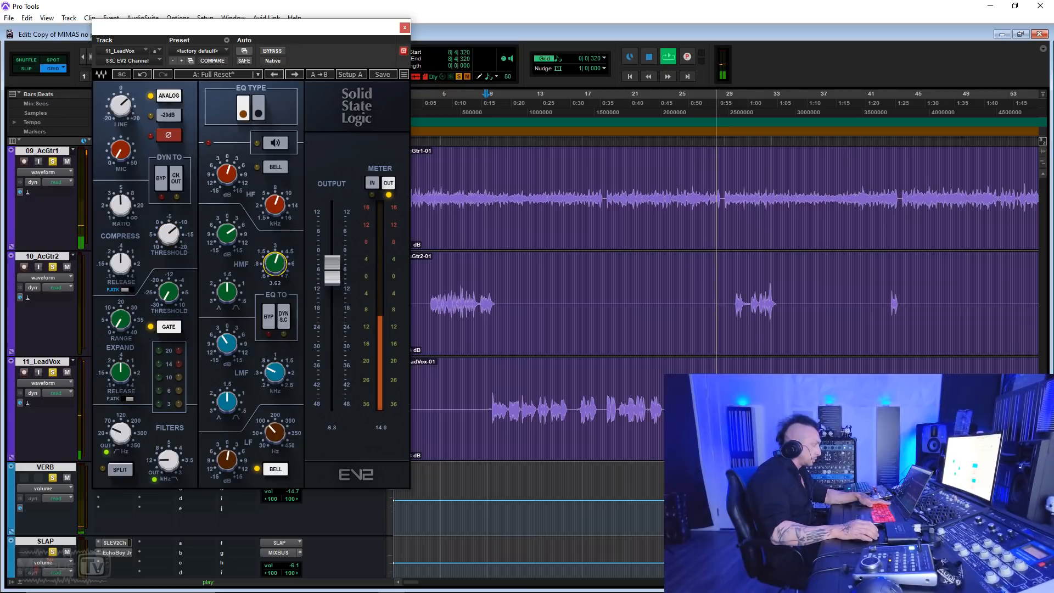
left_click_drag(235, 239, 235, 239)
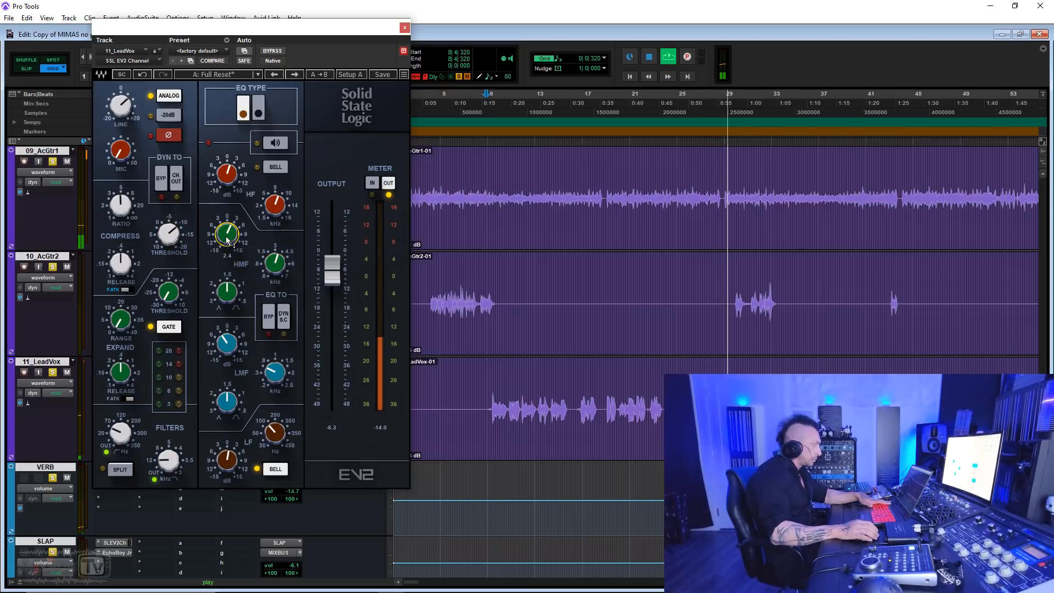
key("space")
left_click(272, 52)
key("space")
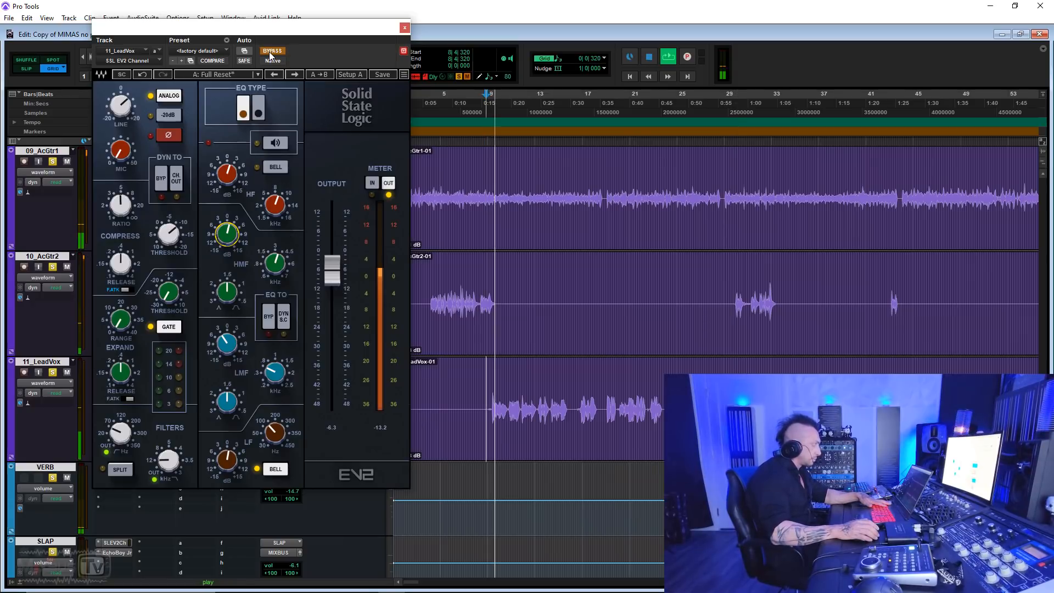
left_click(272, 51)
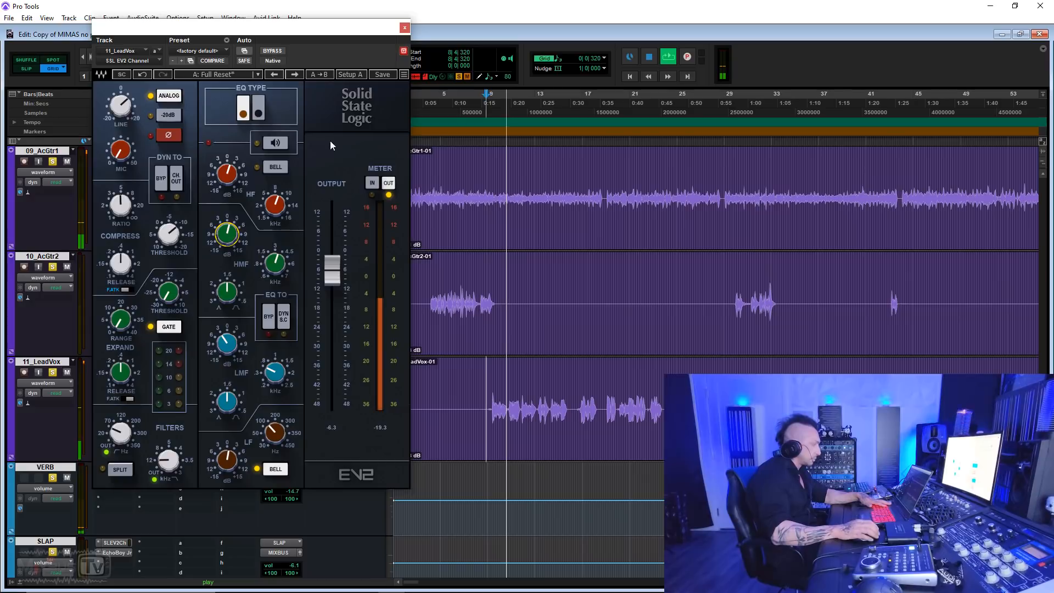
- Increase the lead vocal's HF boost, fine-tune its frequency and compare the result with the channel bypassed
left_click(274, 204)
left_click_drag(227, 173, 227, 162)
left_click_drag(276, 205, 276, 211)
left_click_drag(236, 171, 236, 176)
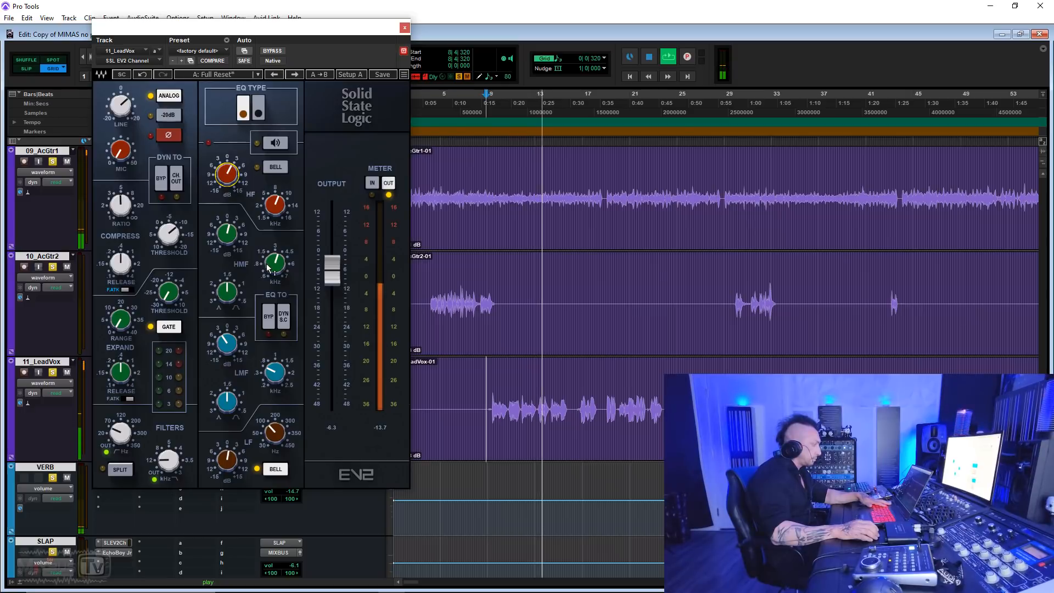
left_click(271, 51)
left_click(271, 50)
- Raise the lead vocal's LMF Q, set its low-pass filter to 13.7 kHz, fine-tune the LF band's gain and close the channel plugin
left_click(227, 401)
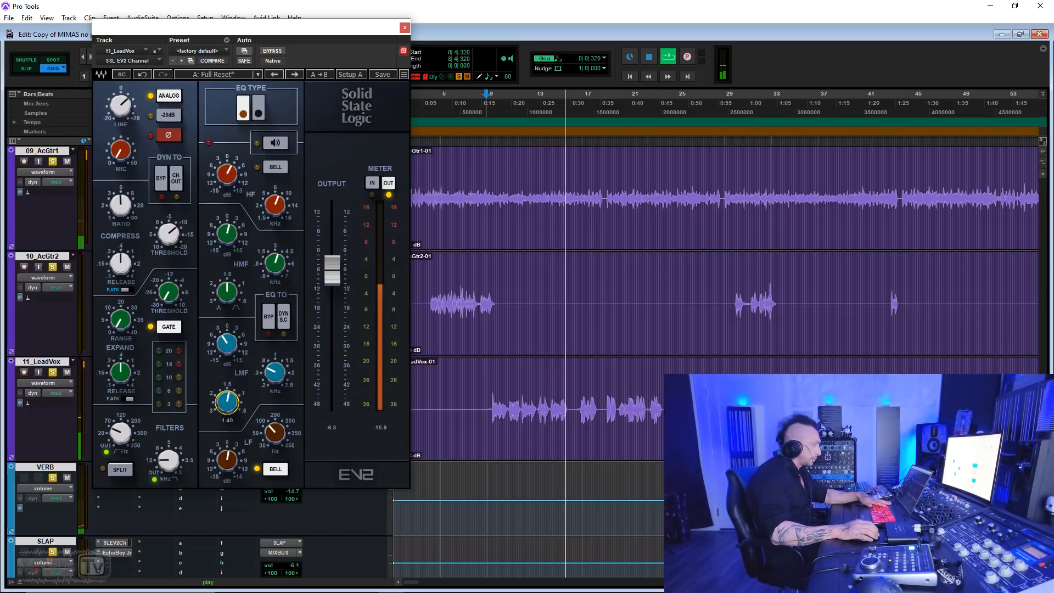
left_click_drag(169, 459, 168, 462)
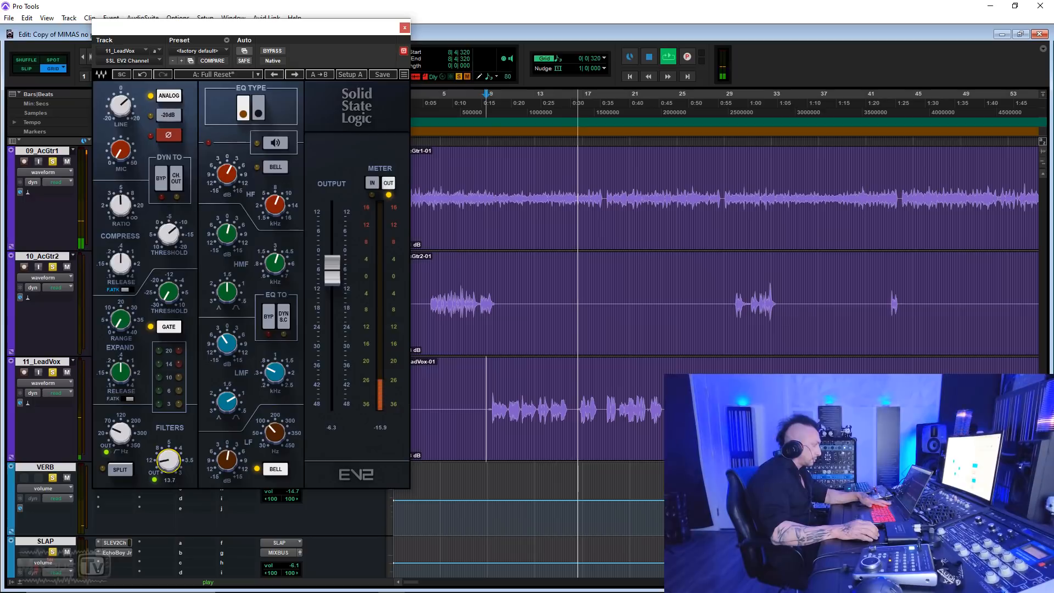
left_click(227, 460)
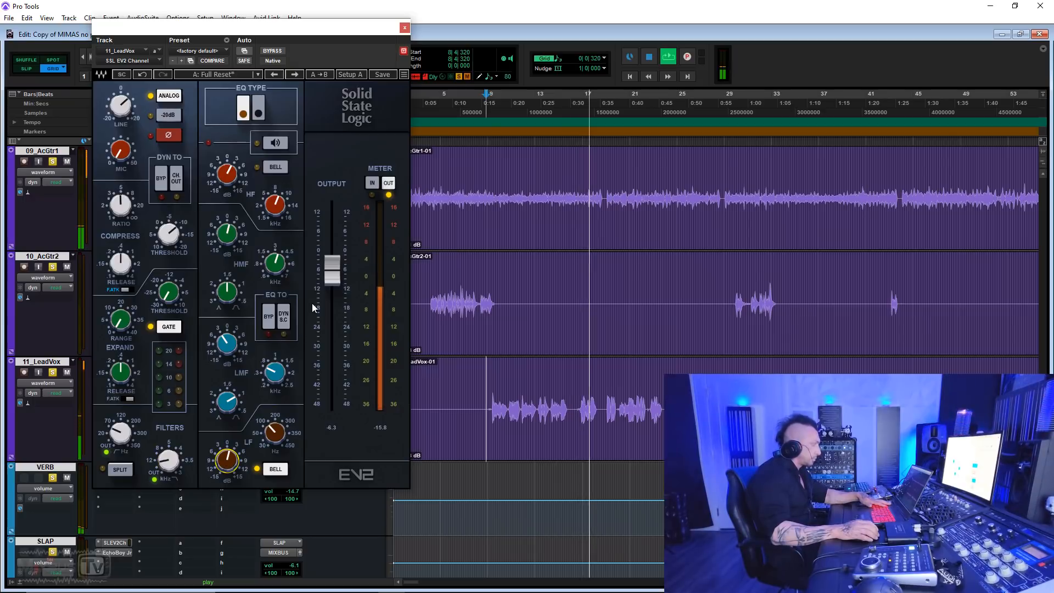
left_click(404, 27)
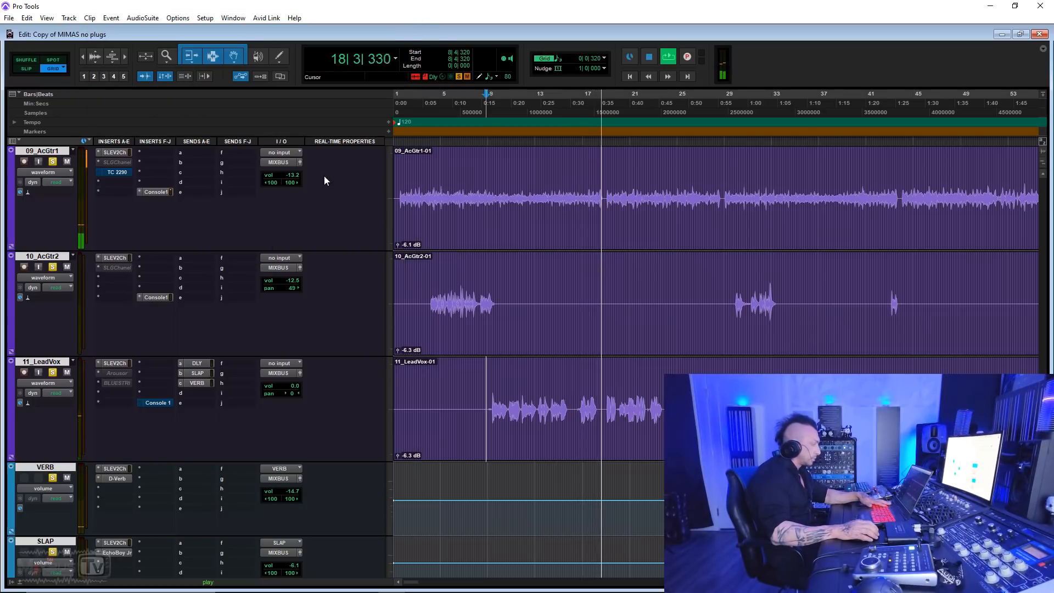
- Solo and unmute the 12_BackingVx1 and 13_BackingVx2 tracks, and check the EV2 Channel settings on 12_BackingVx1
scroll(190, 338, "down", 2)
scroll(190, 337, "down", 4)
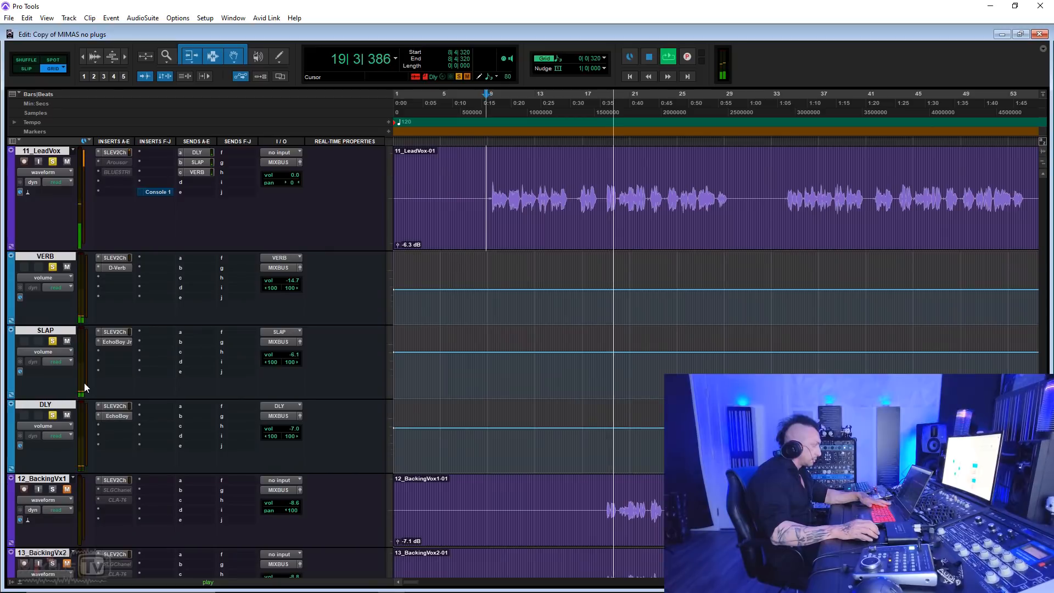
left_click(52, 383)
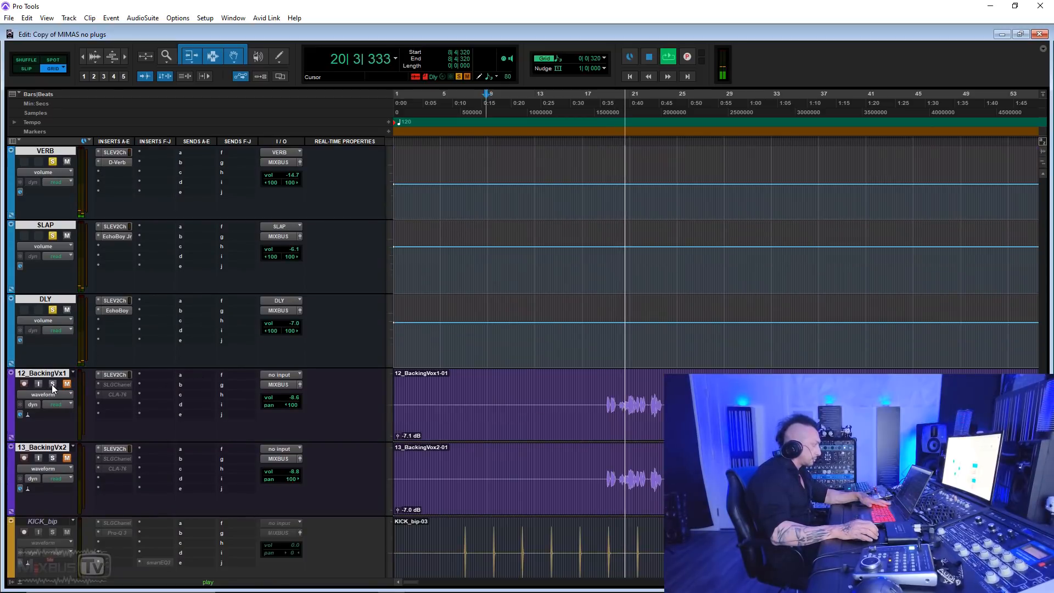
left_click(52, 458)
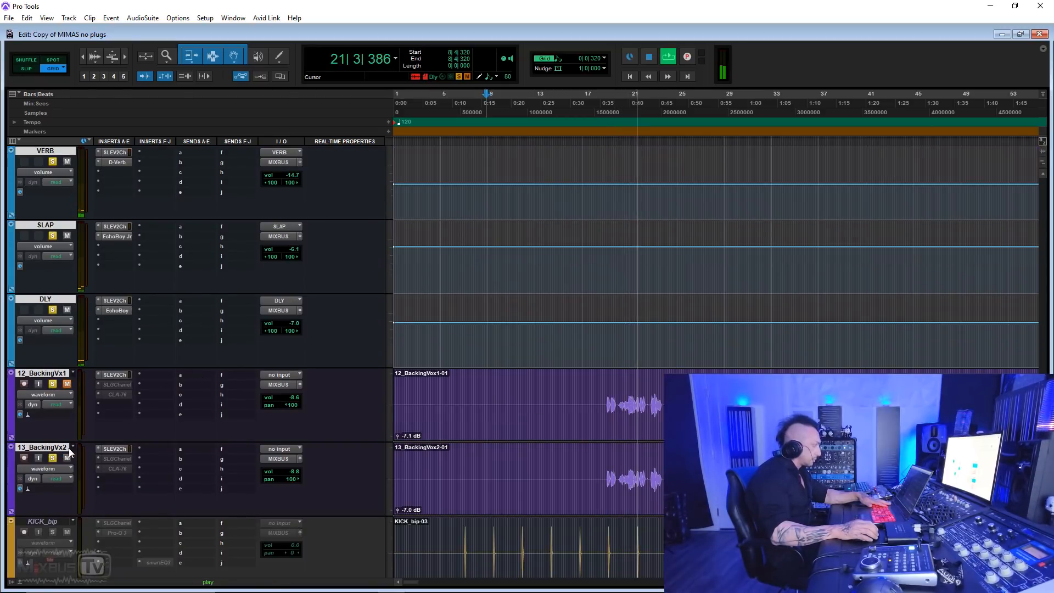
left_click(118, 375)
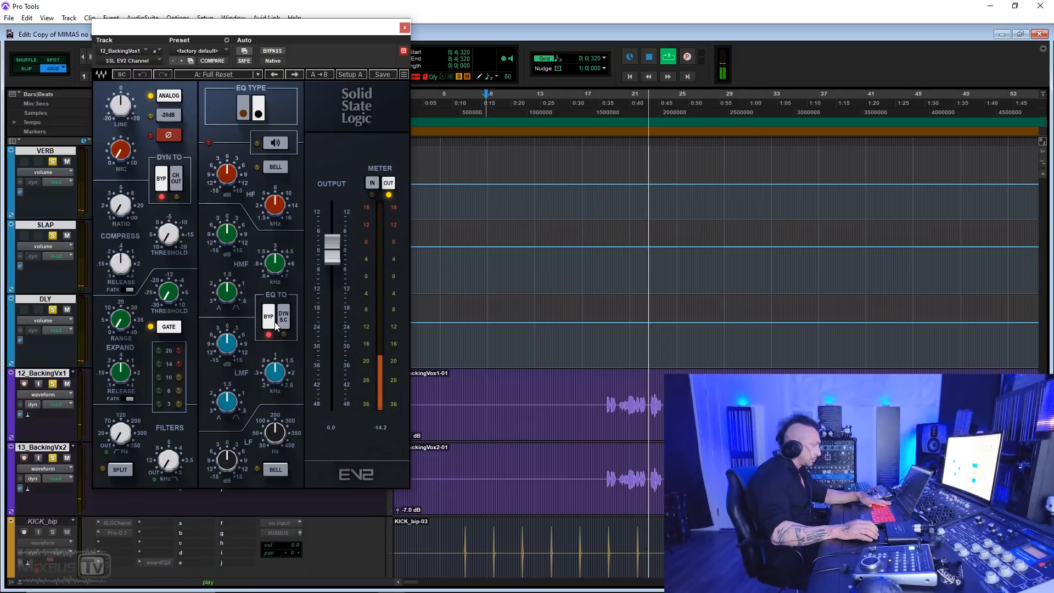
left_click(404, 29)
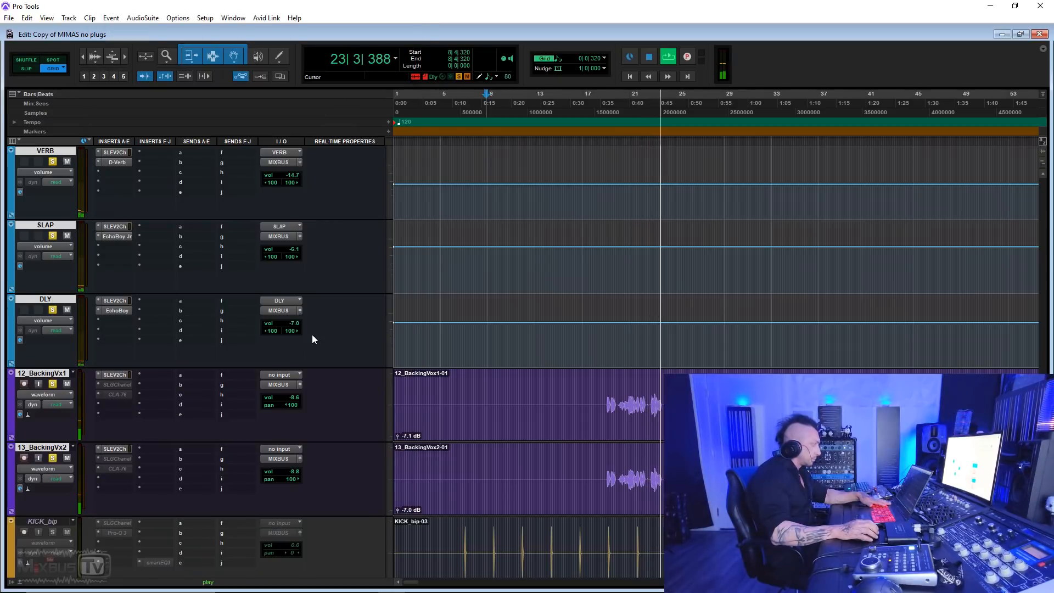
- From the kick's EV2 Channel in the Mix window, compare the full mix with all EV2 Channels active and bypassed
key("r")
scroll(278, 423, "up", 6)
scroll(277, 423, "up", 2)
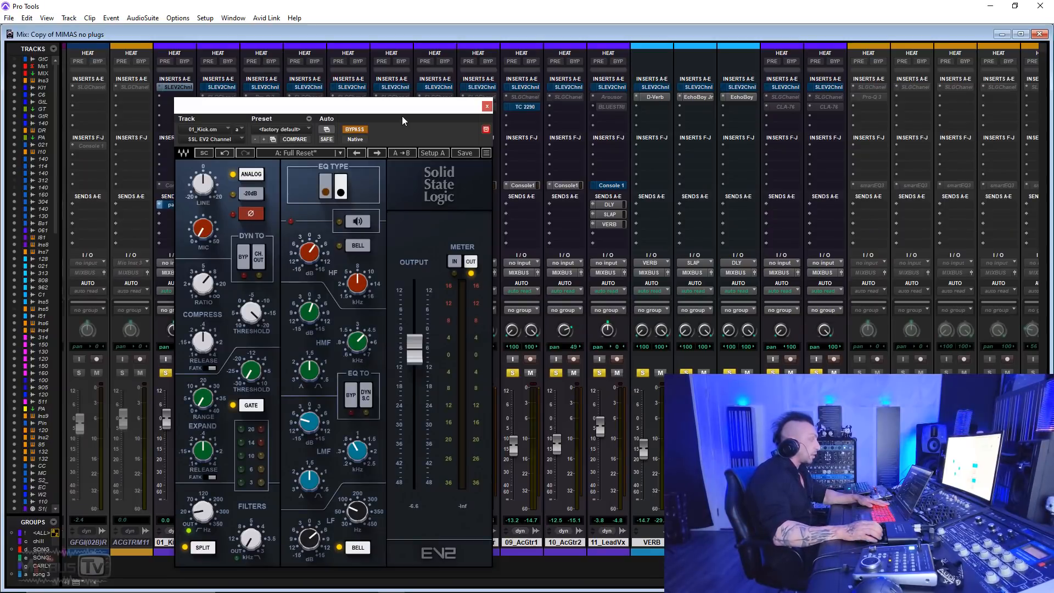
left_click_drag(399, 112, 404, 110)
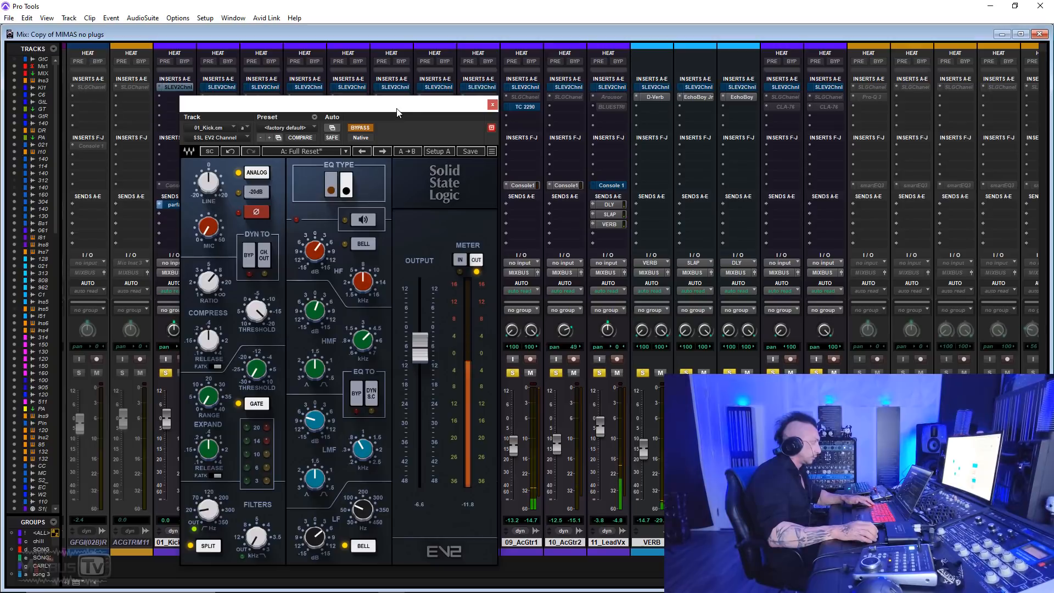
left_click(364, 129)
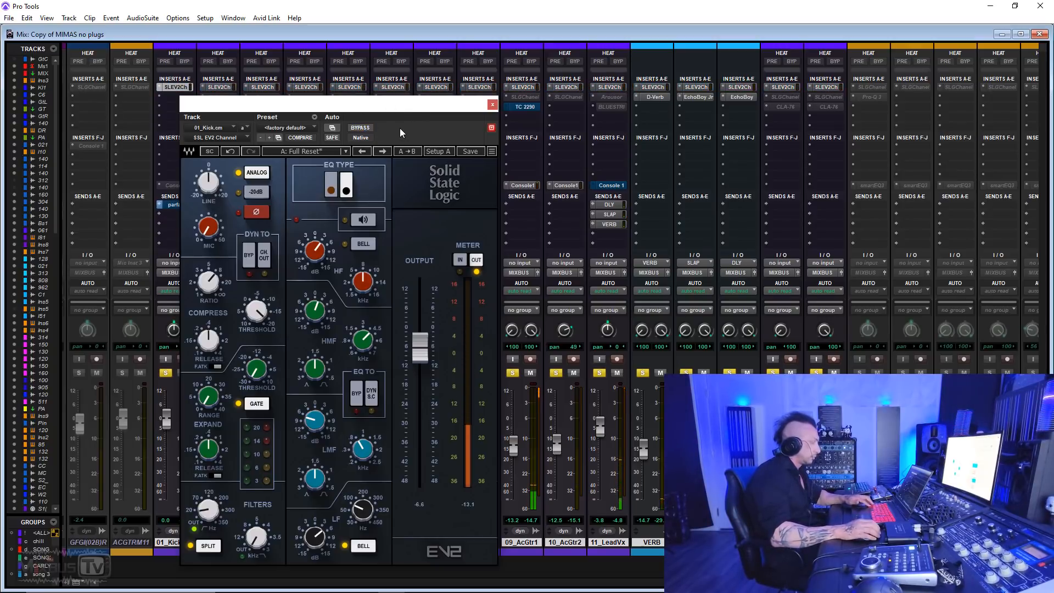
left_click(360, 128)
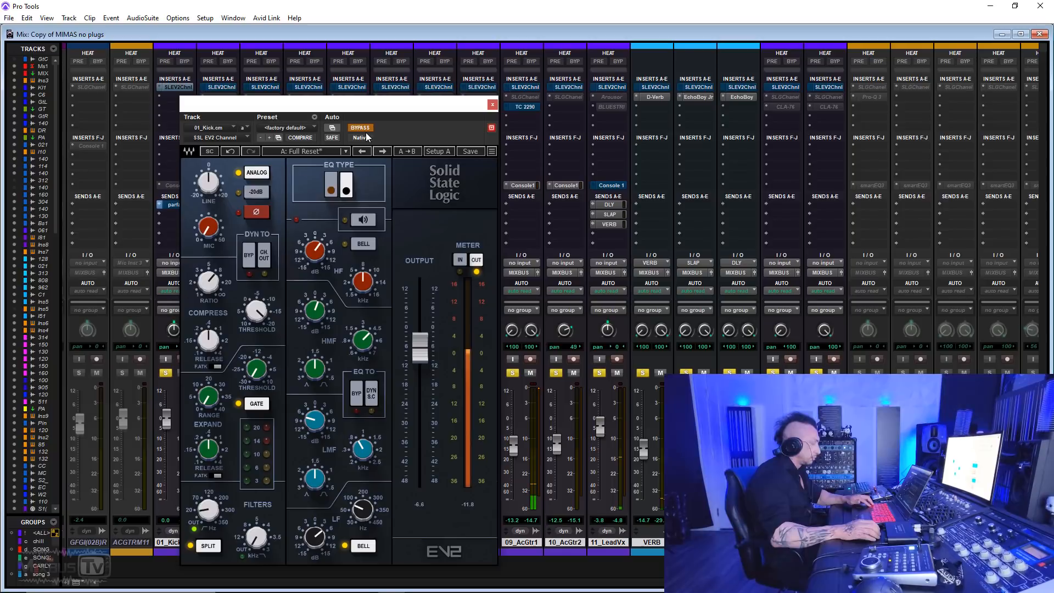
- Open the lead vocal's EV2 Channel and repeat the full-mix comparison, leaving all EV2 Channels active
left_click(611, 88)
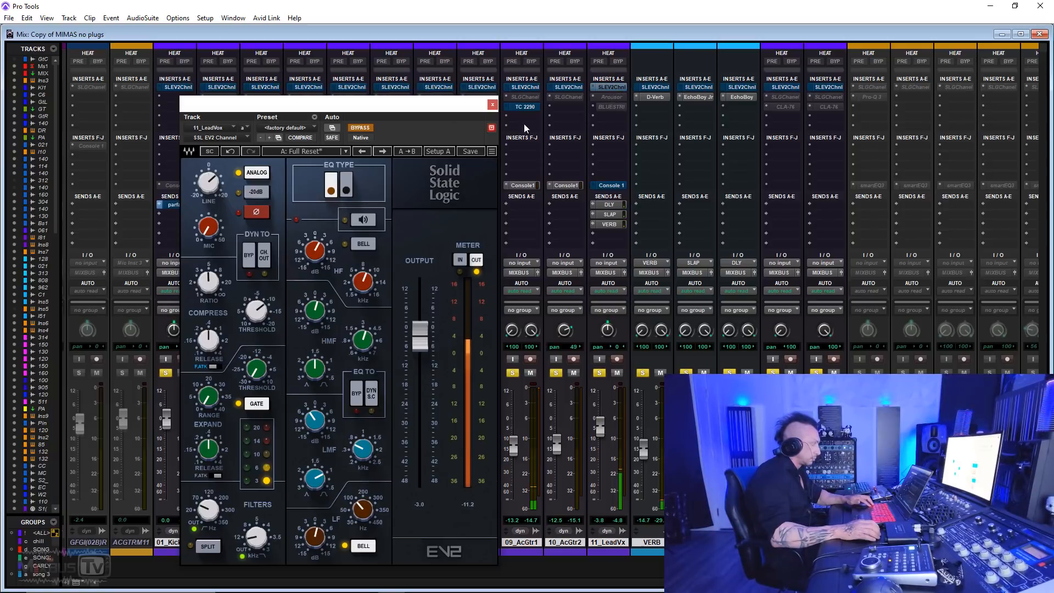
left_click(360, 128)
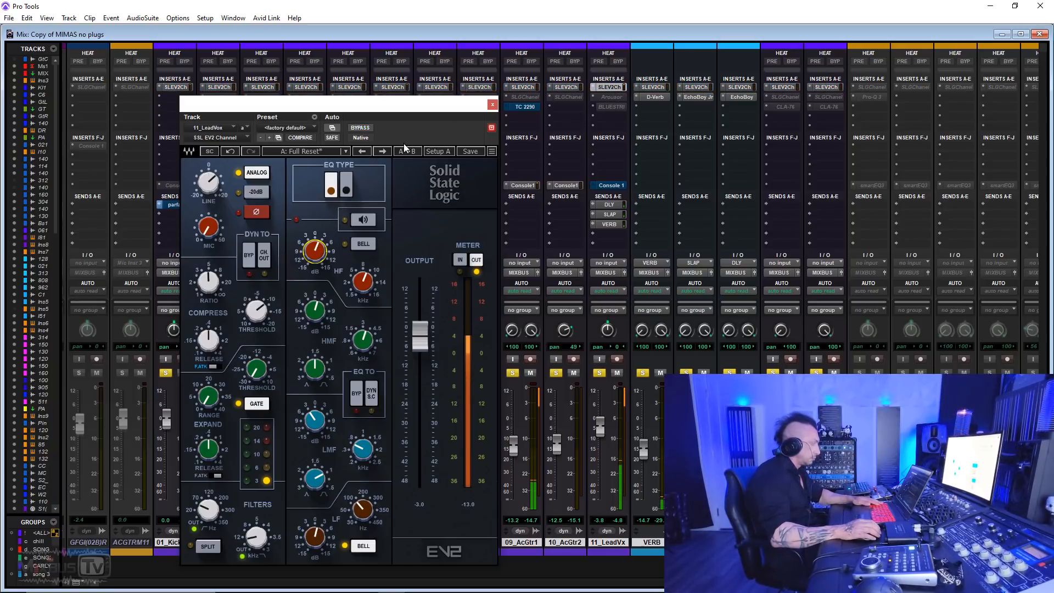
left_click(361, 128)
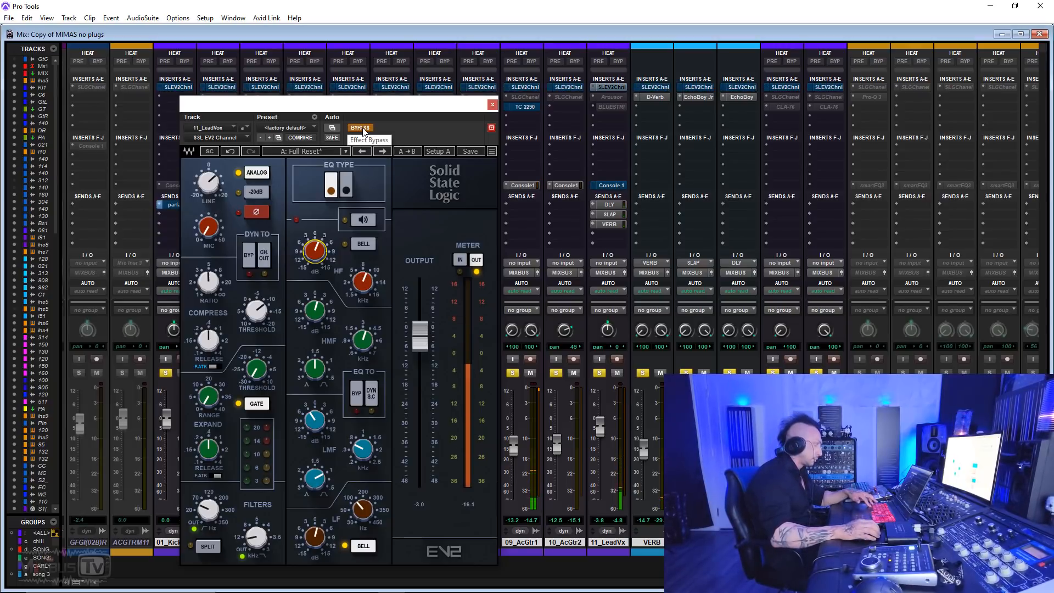
left_click(361, 127)
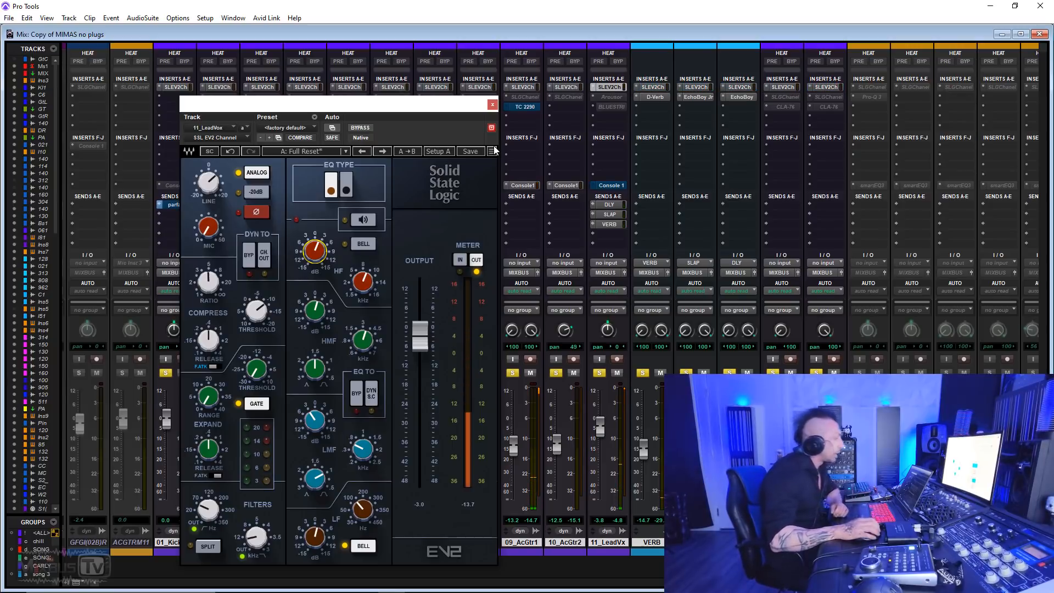